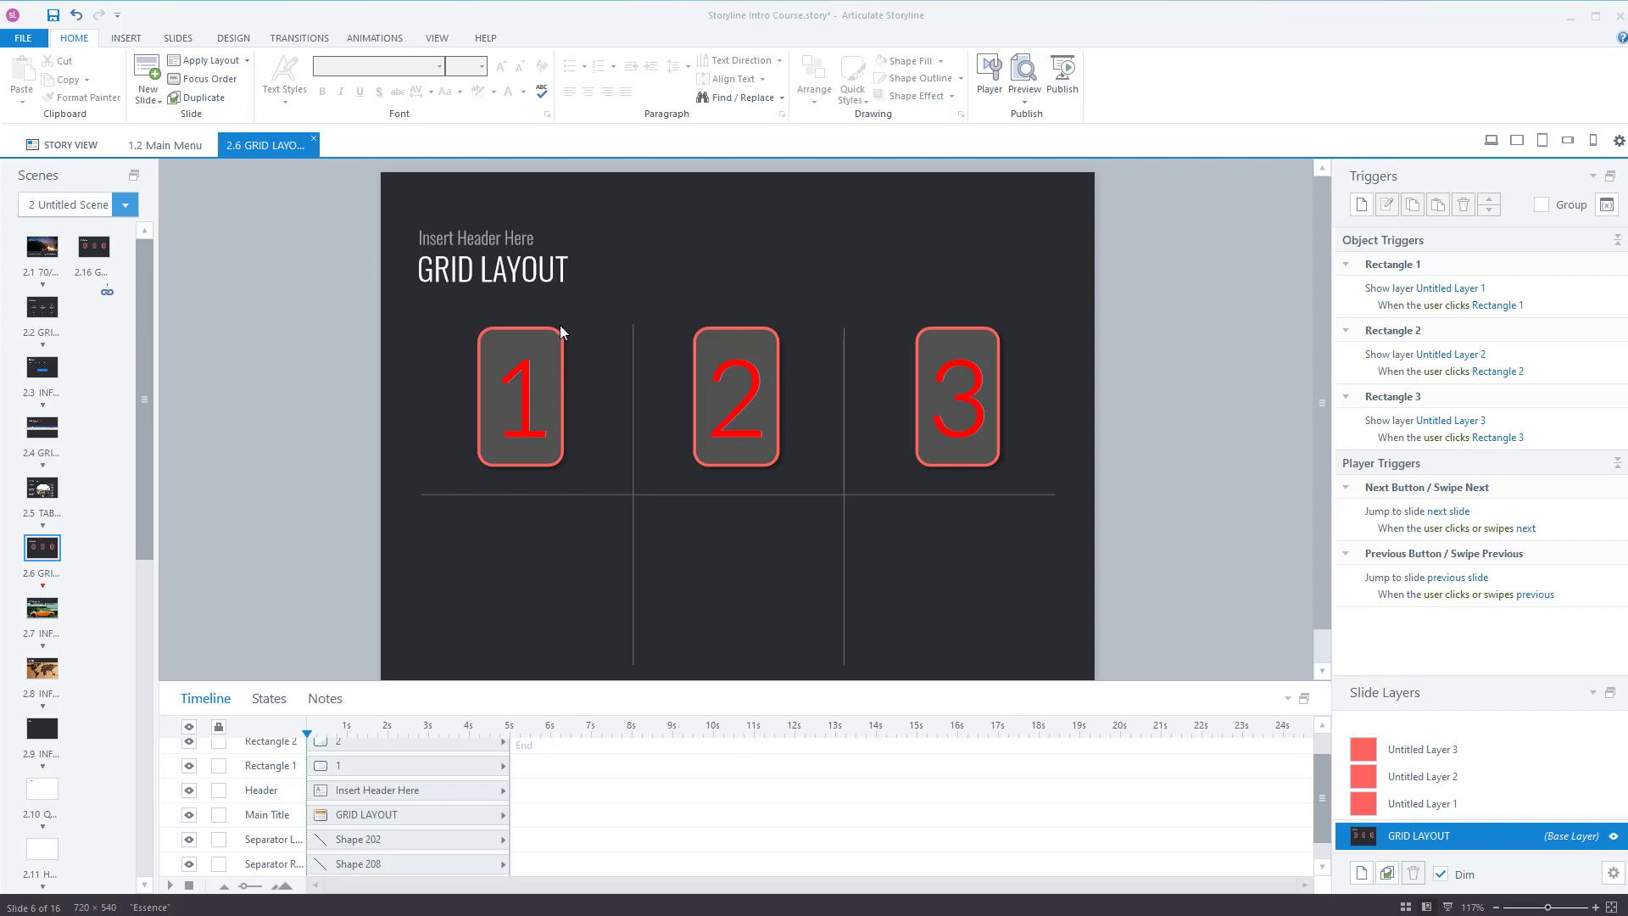
- Inspect the example GRID LAYOUT slide's Untitled Layers 1–3 and their red squares
left_click(552, 390)
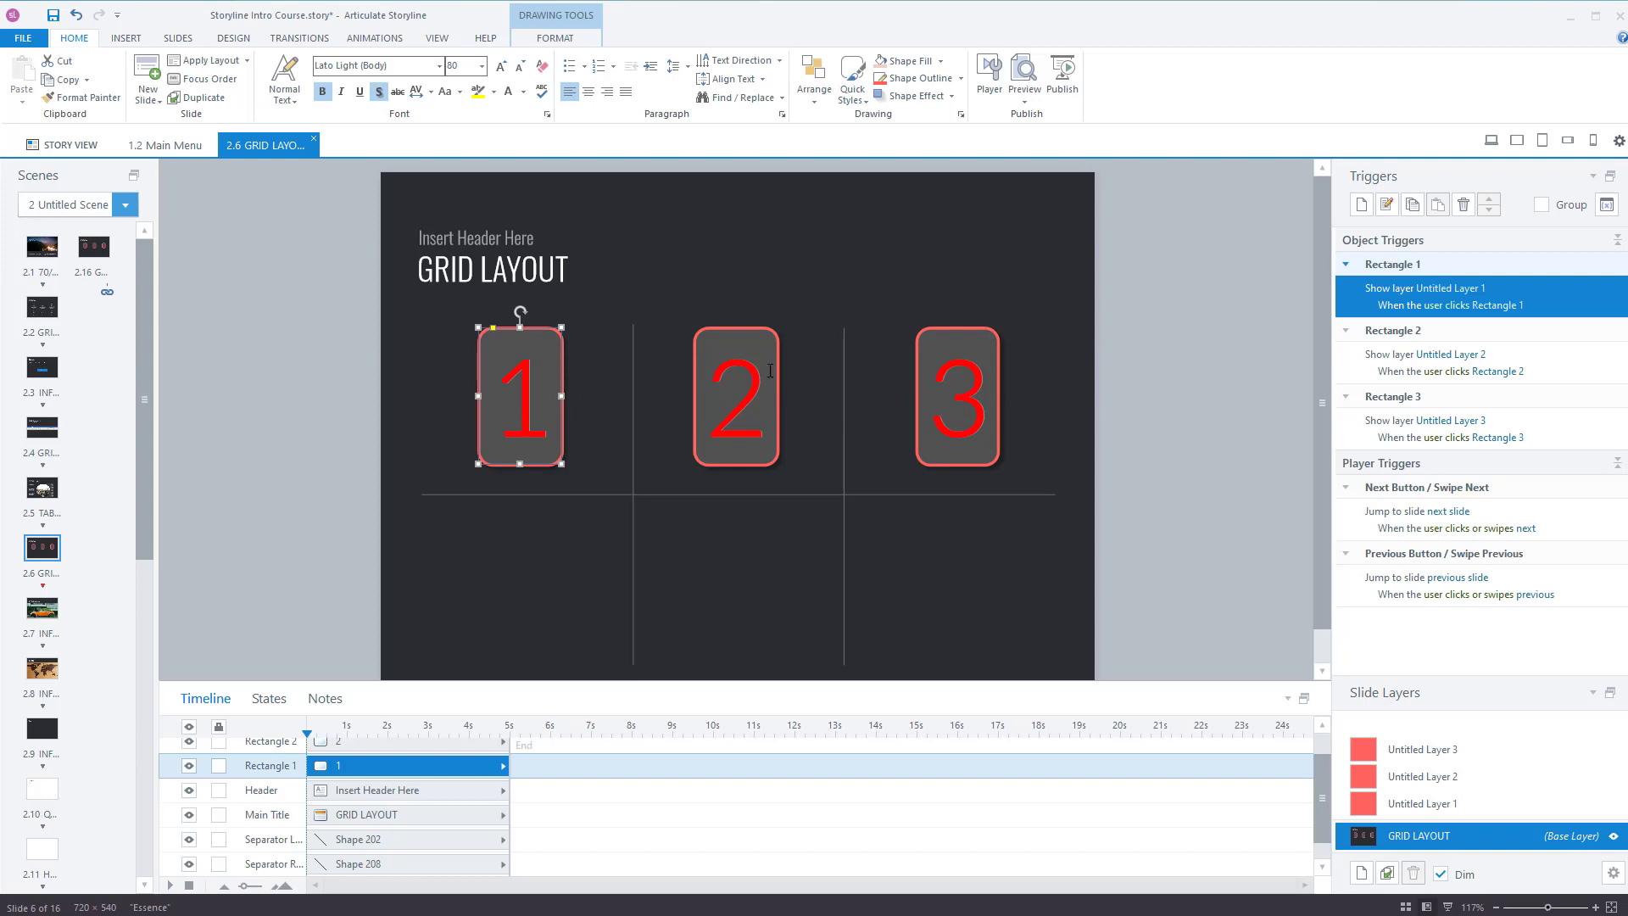
left_click(547, 394)
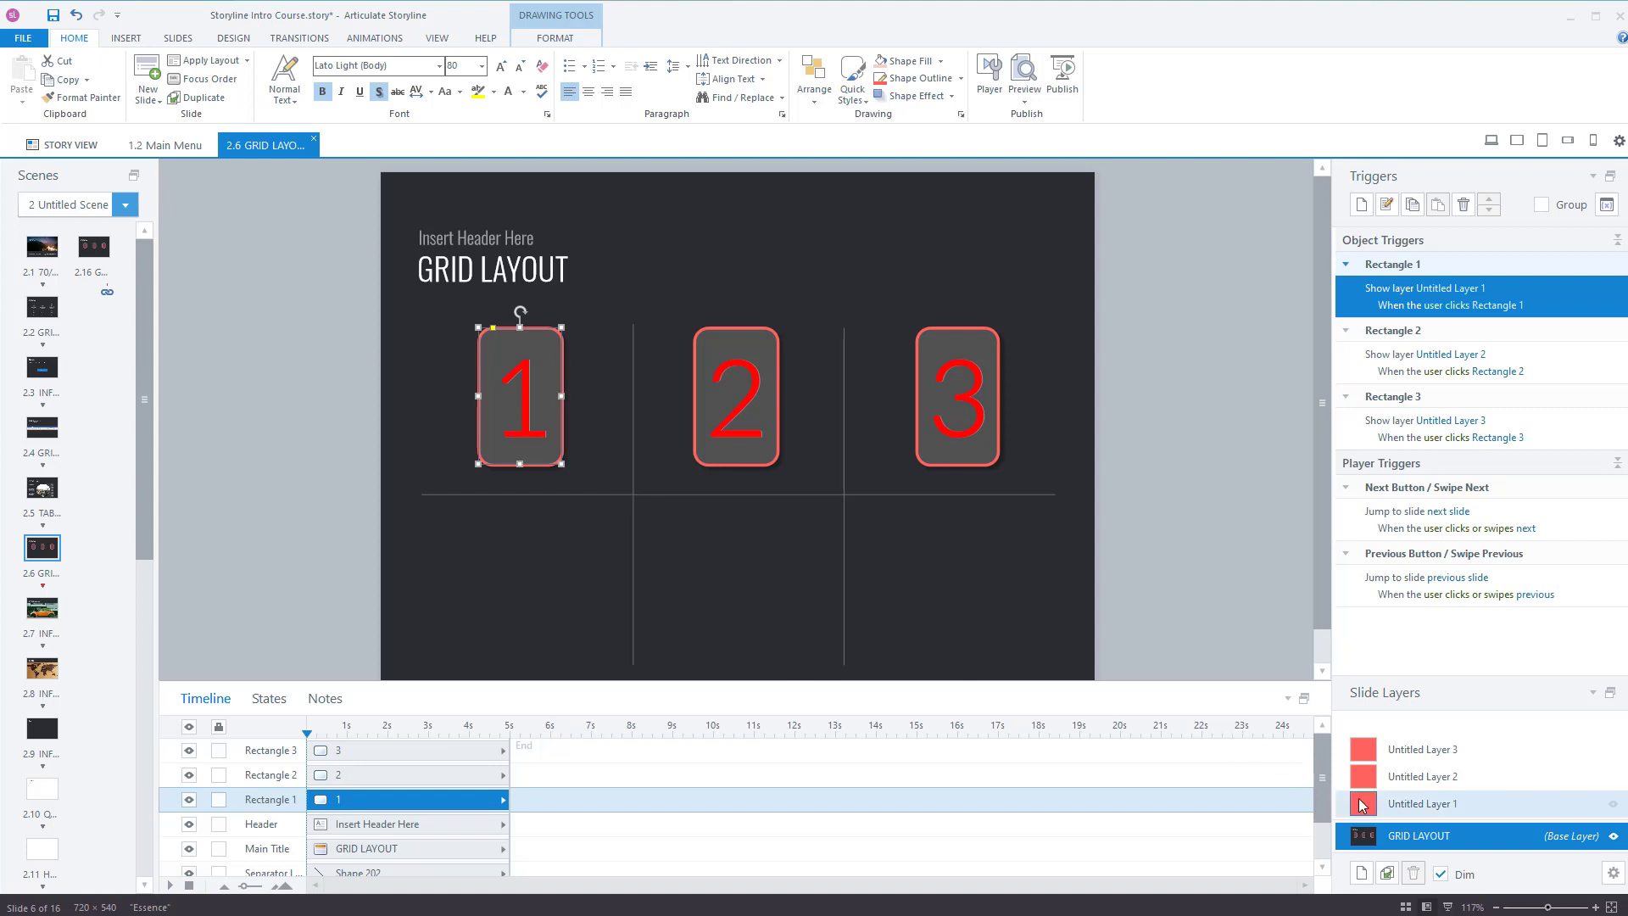
left_click(1432, 805)
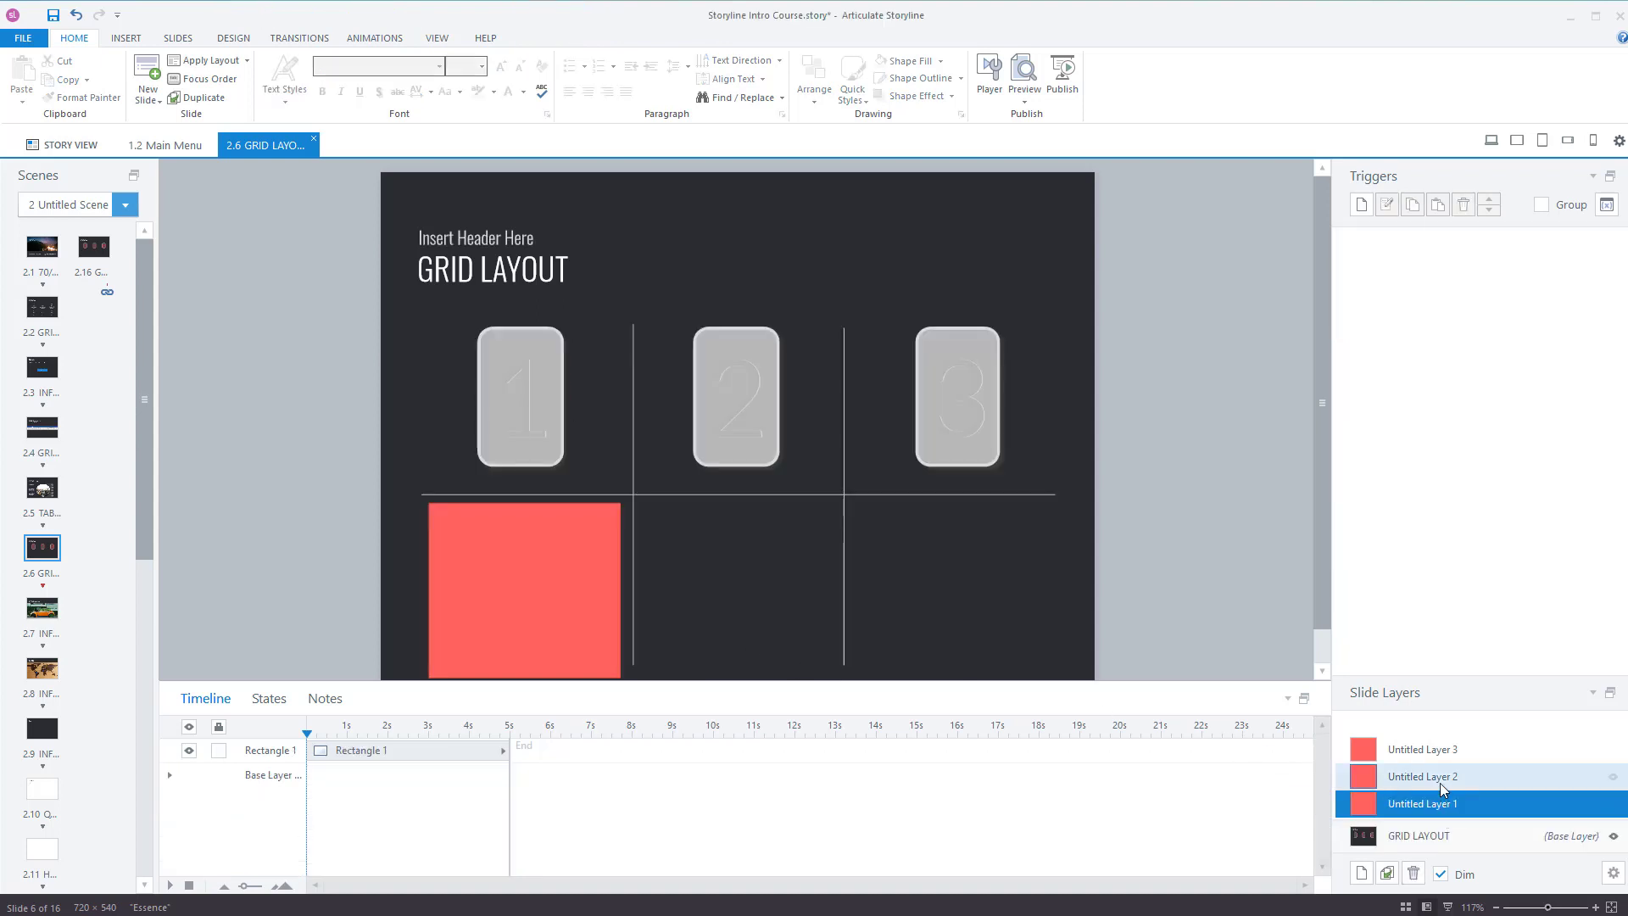
left_click(1441, 778)
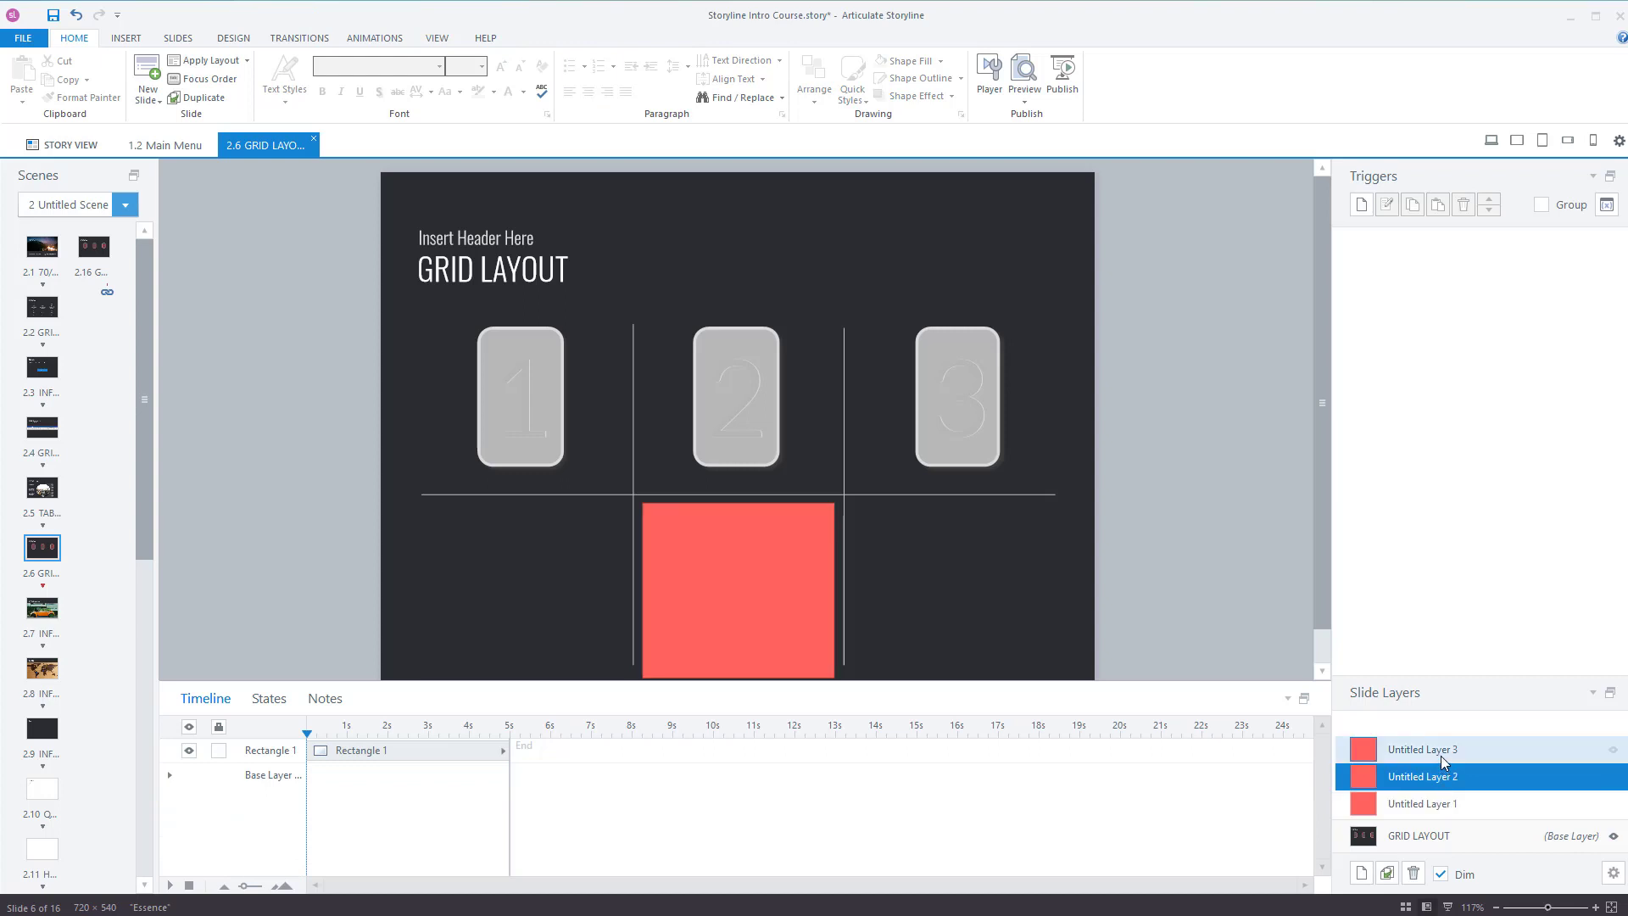
left_click(1441, 750)
left_click(1441, 838)
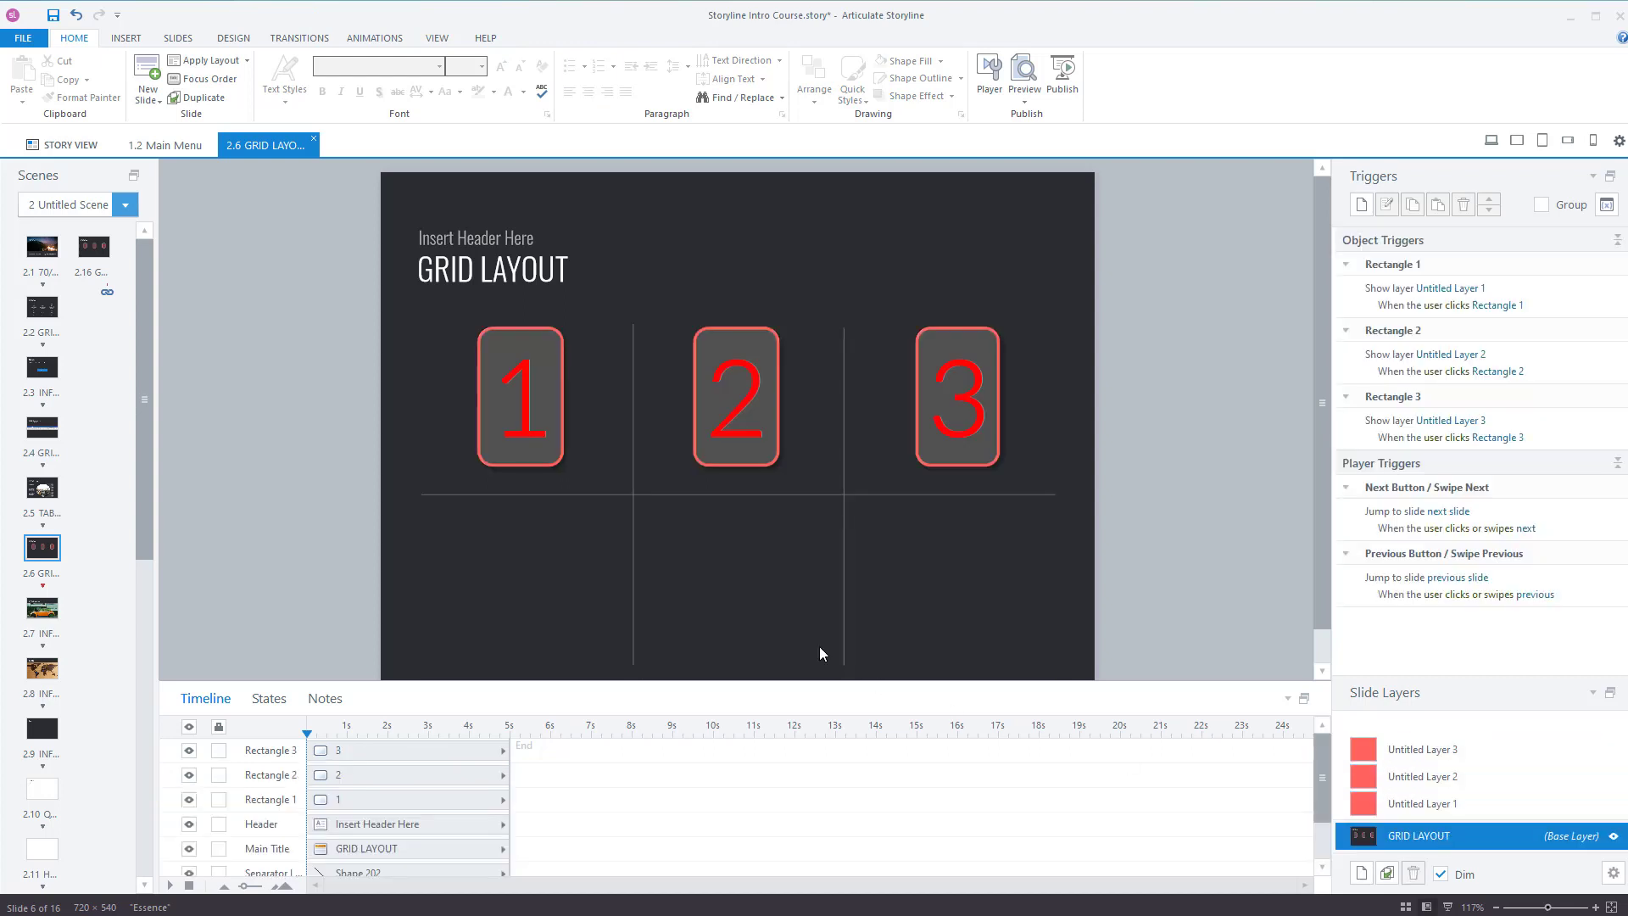
left_click(552, 417)
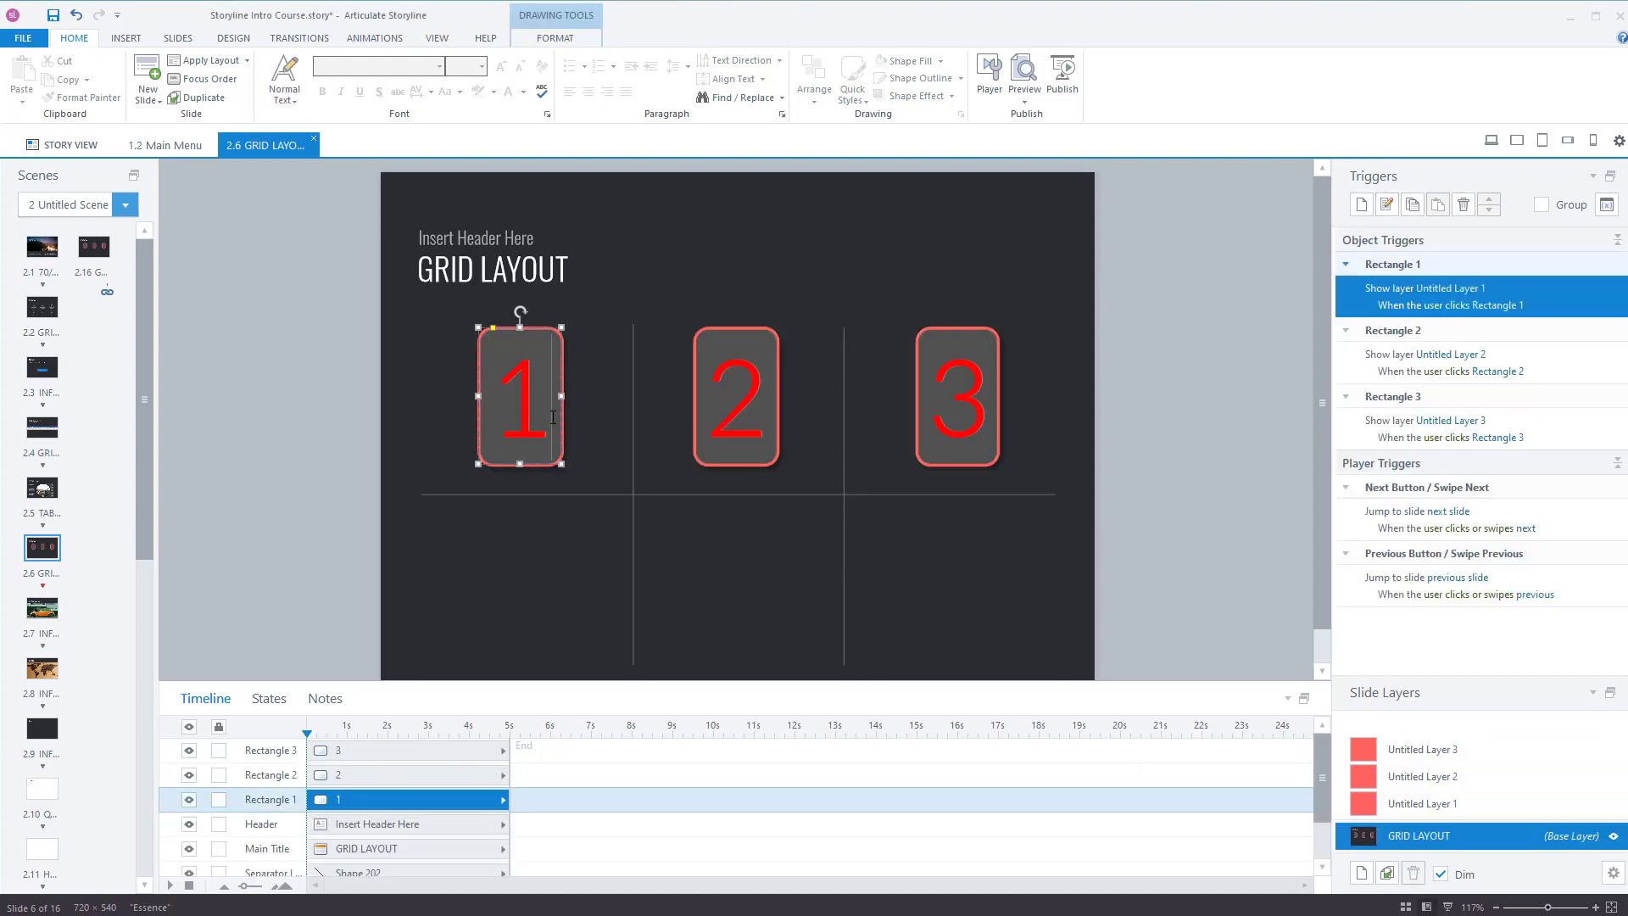
left_click(555, 605)
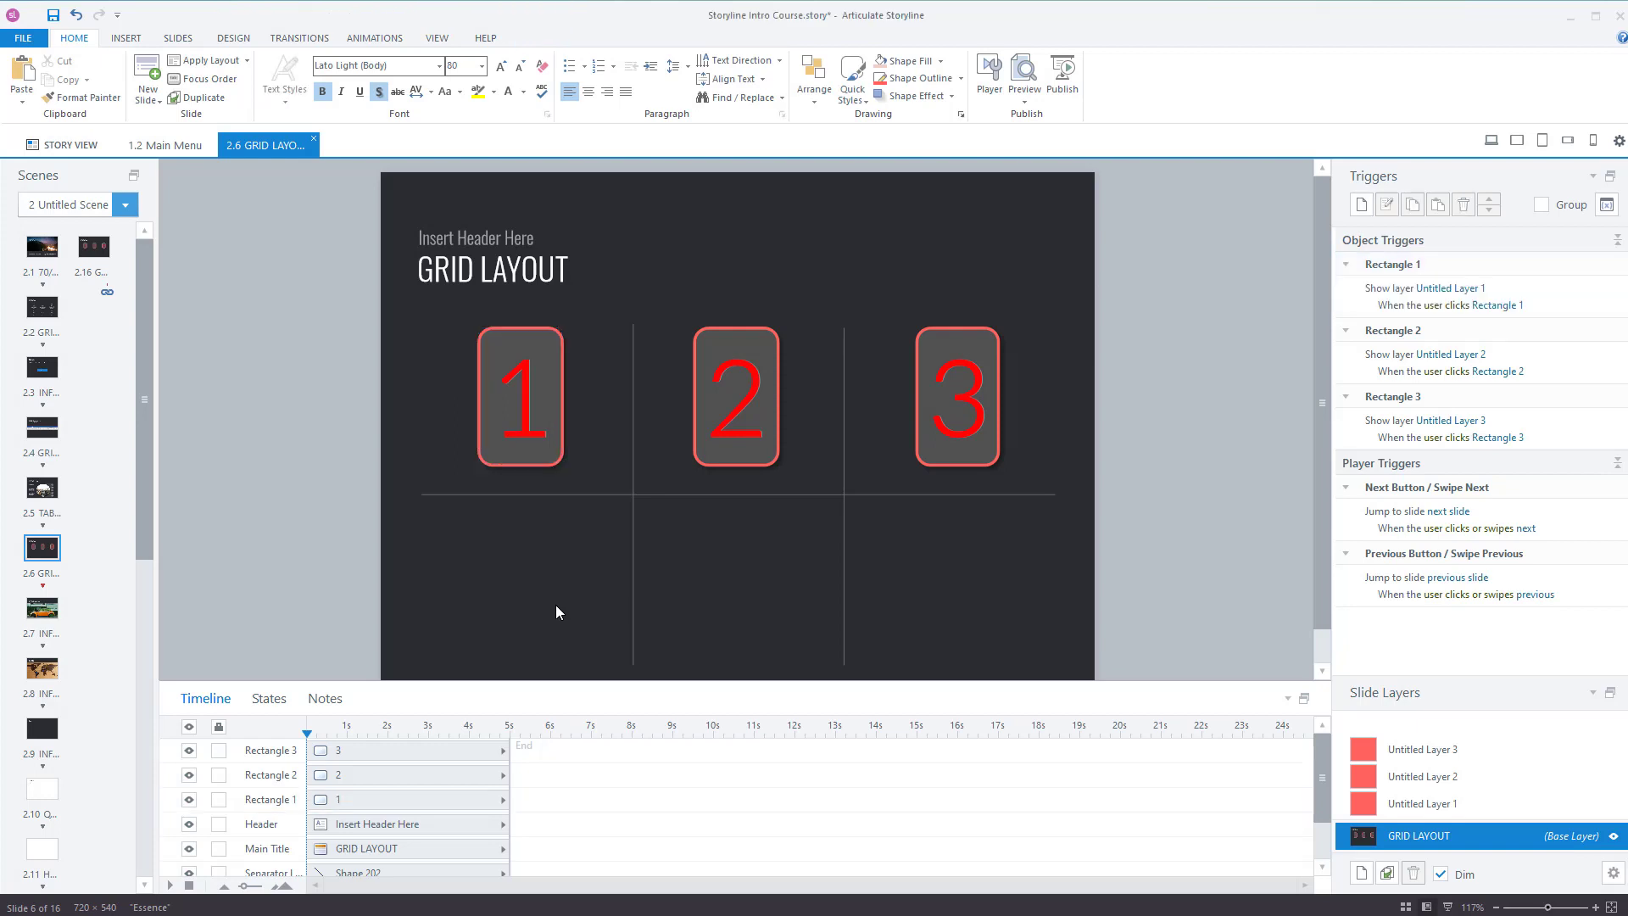
left_click(1400, 807)
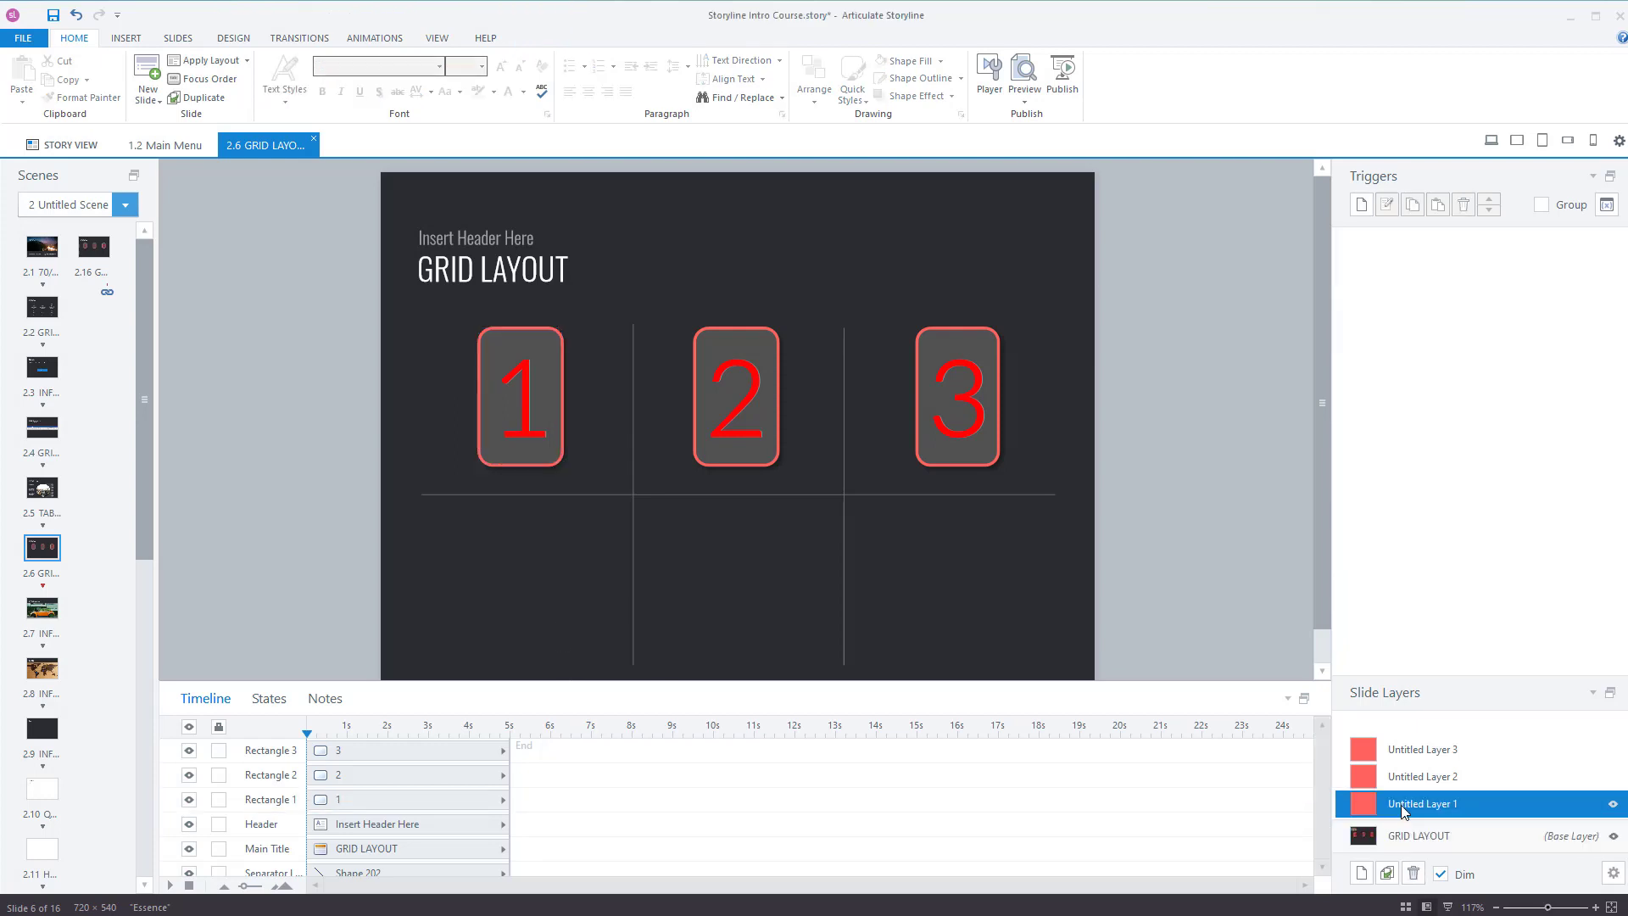
left_click(1441, 835)
- Preview the example slide, testing that buttons 1, 2 and 3 each show their layer
left_click(1024, 101)
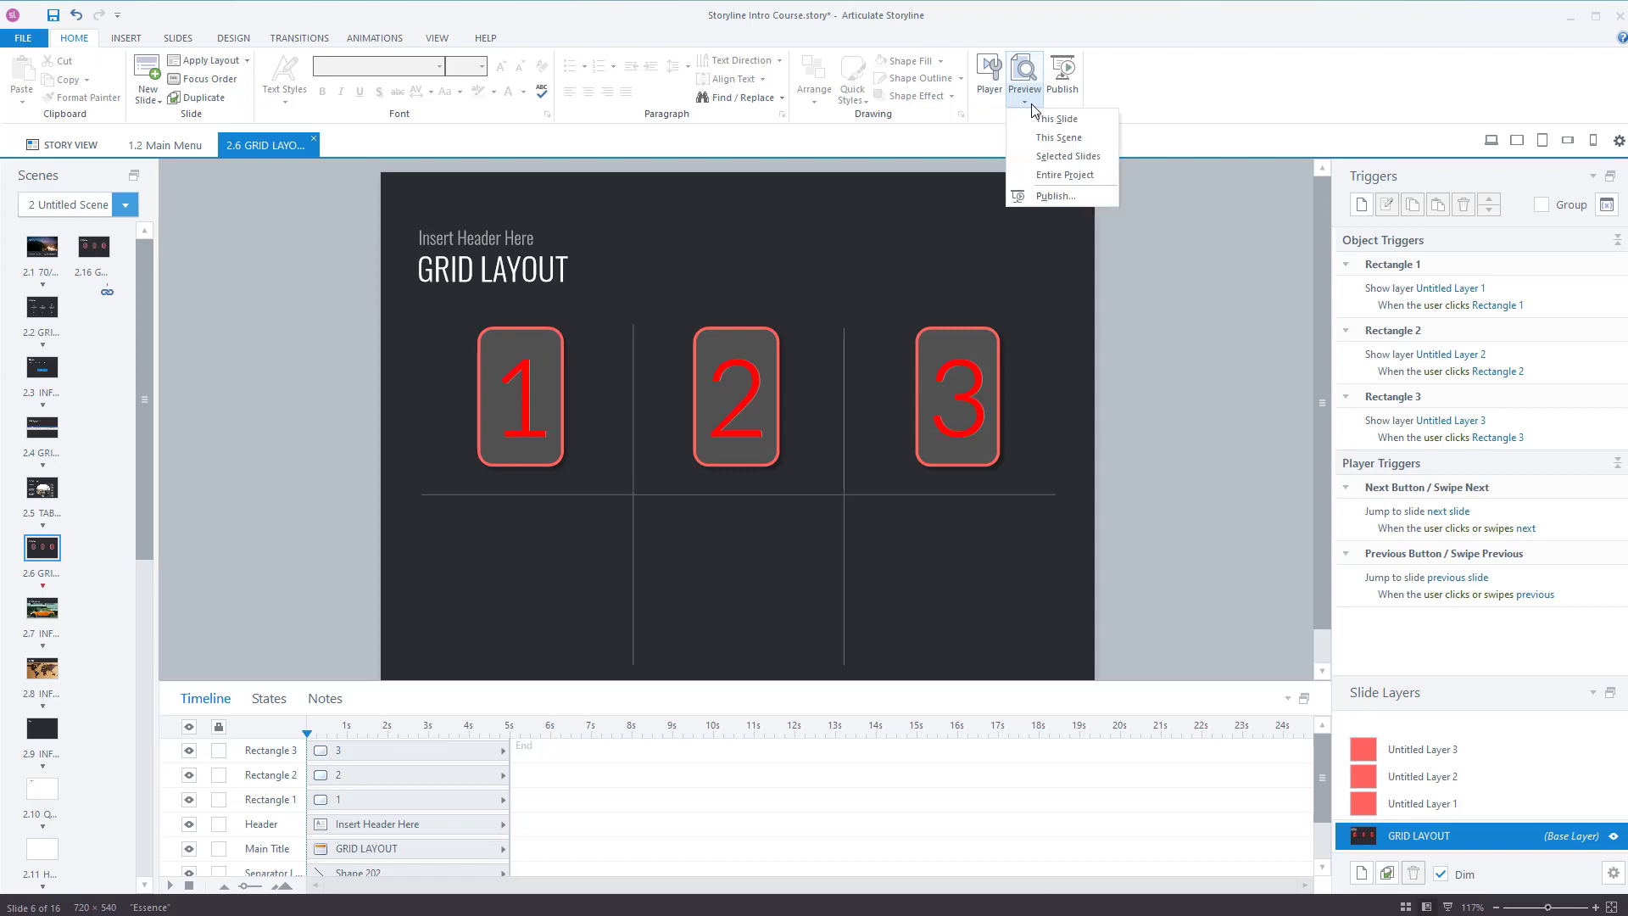
left_click(1058, 120)
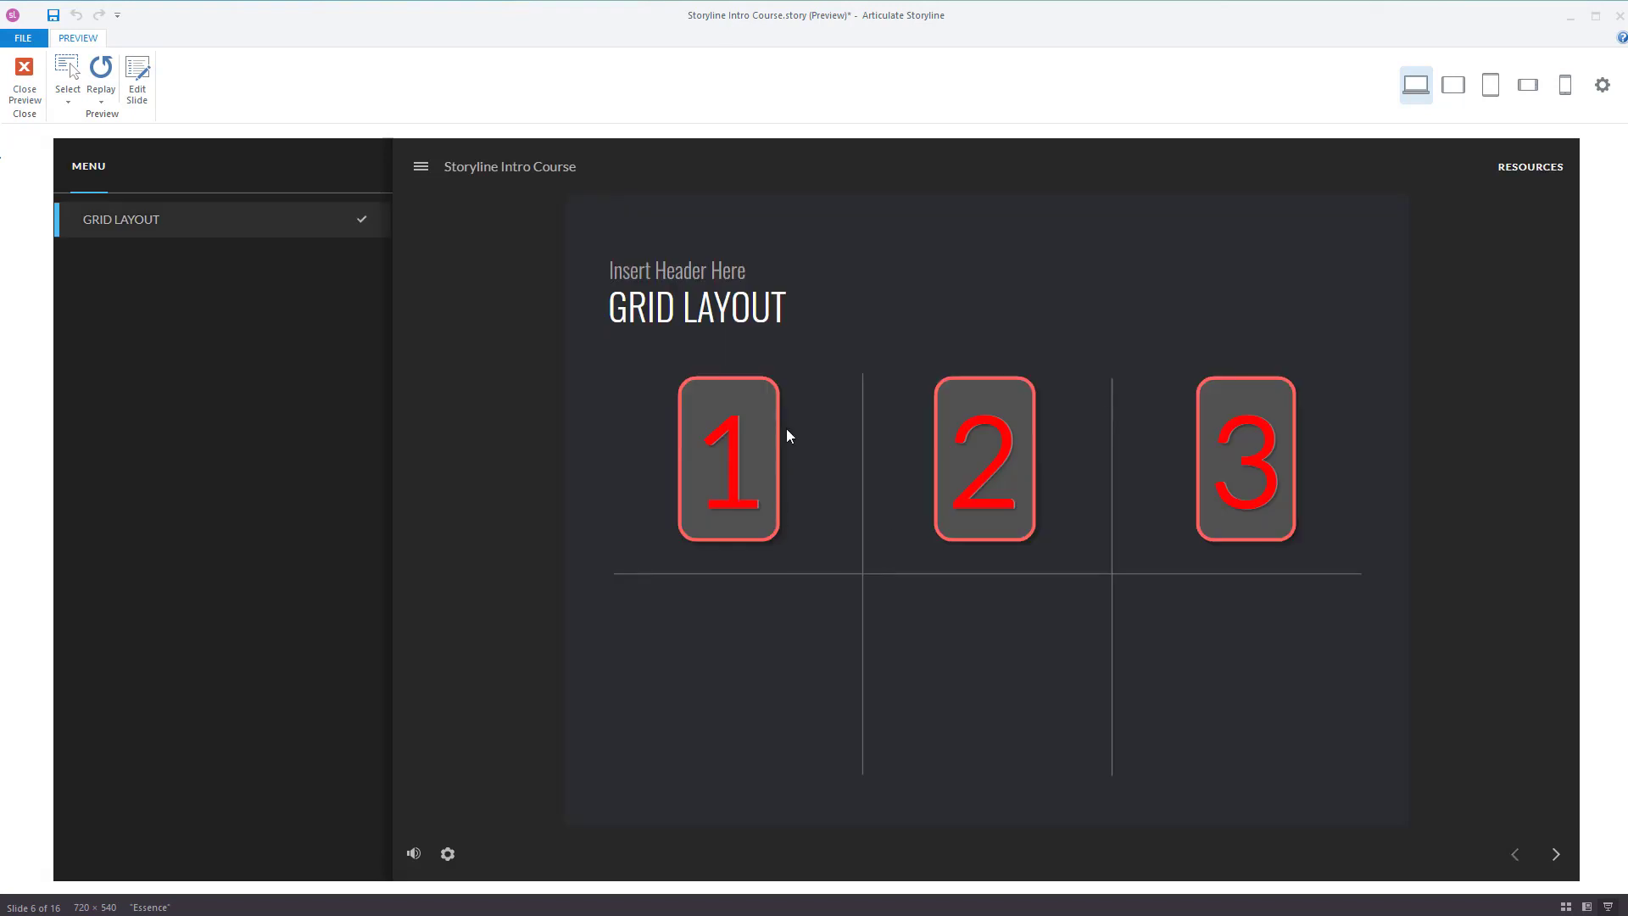
left_click(767, 450)
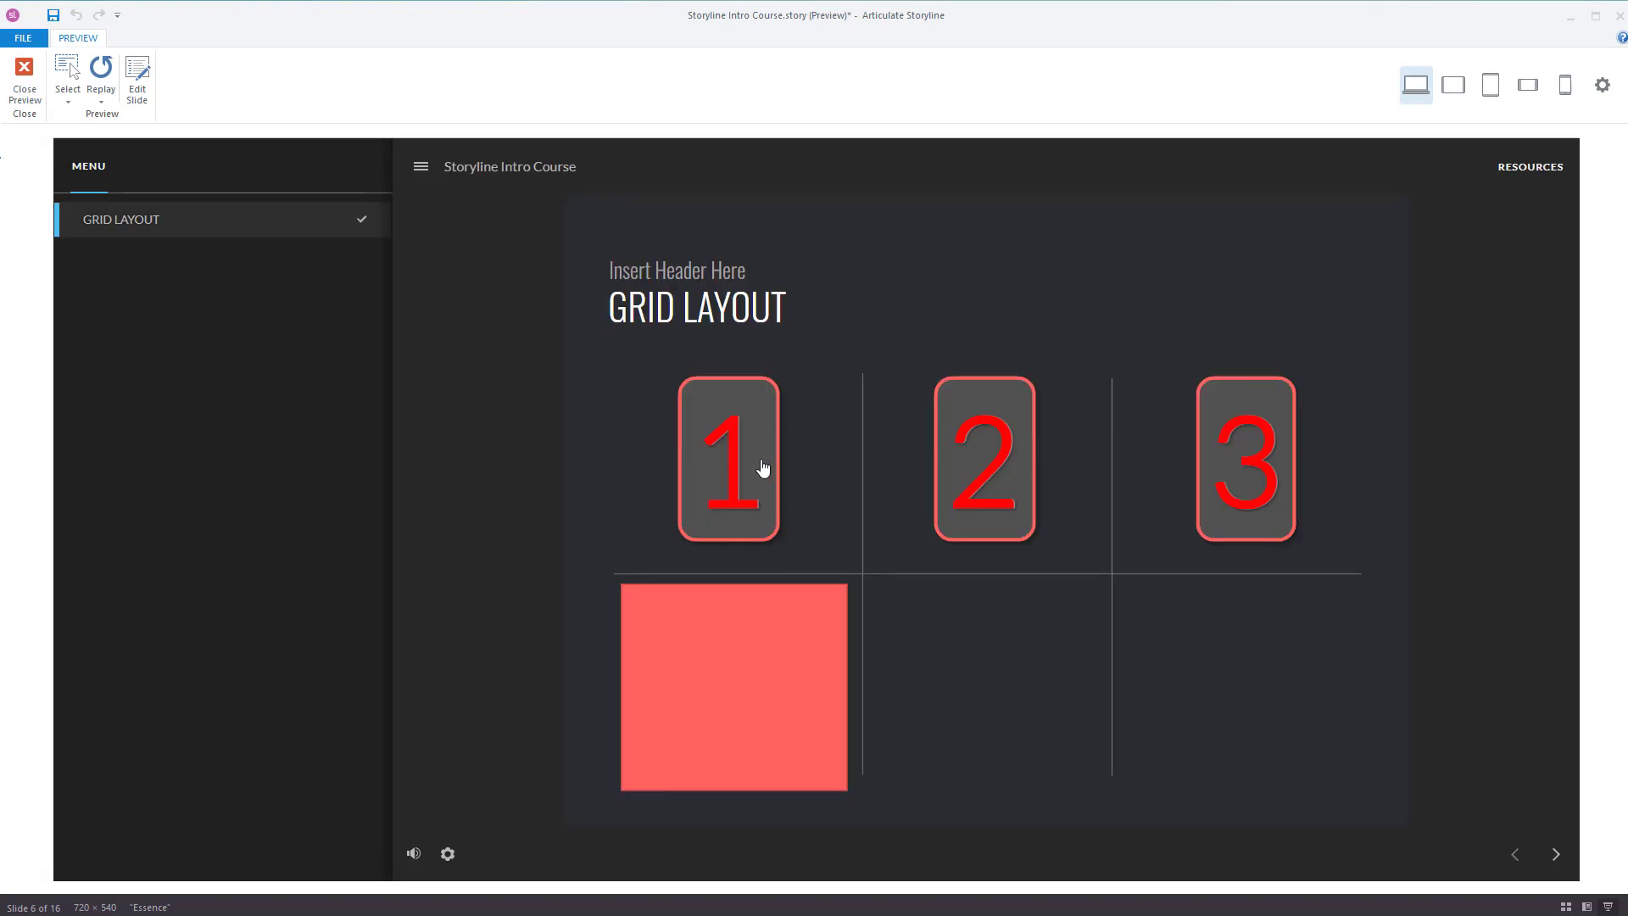
left_click(1020, 496)
left_click(1289, 458)
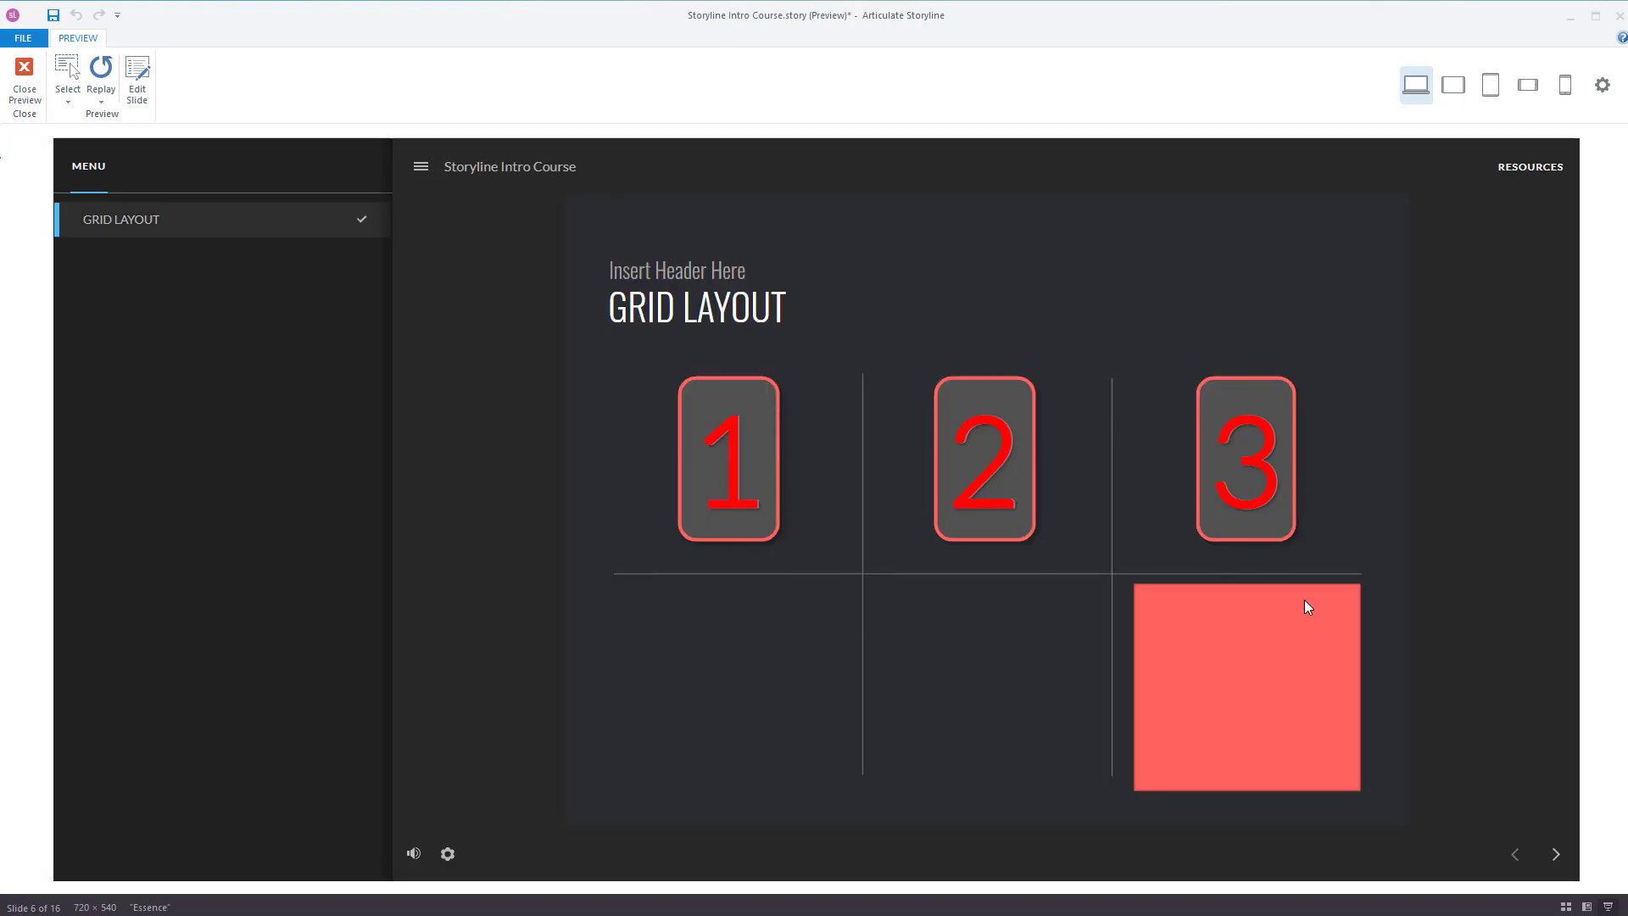
left_click(1025, 487)
left_click(733, 456)
left_click(1025, 442)
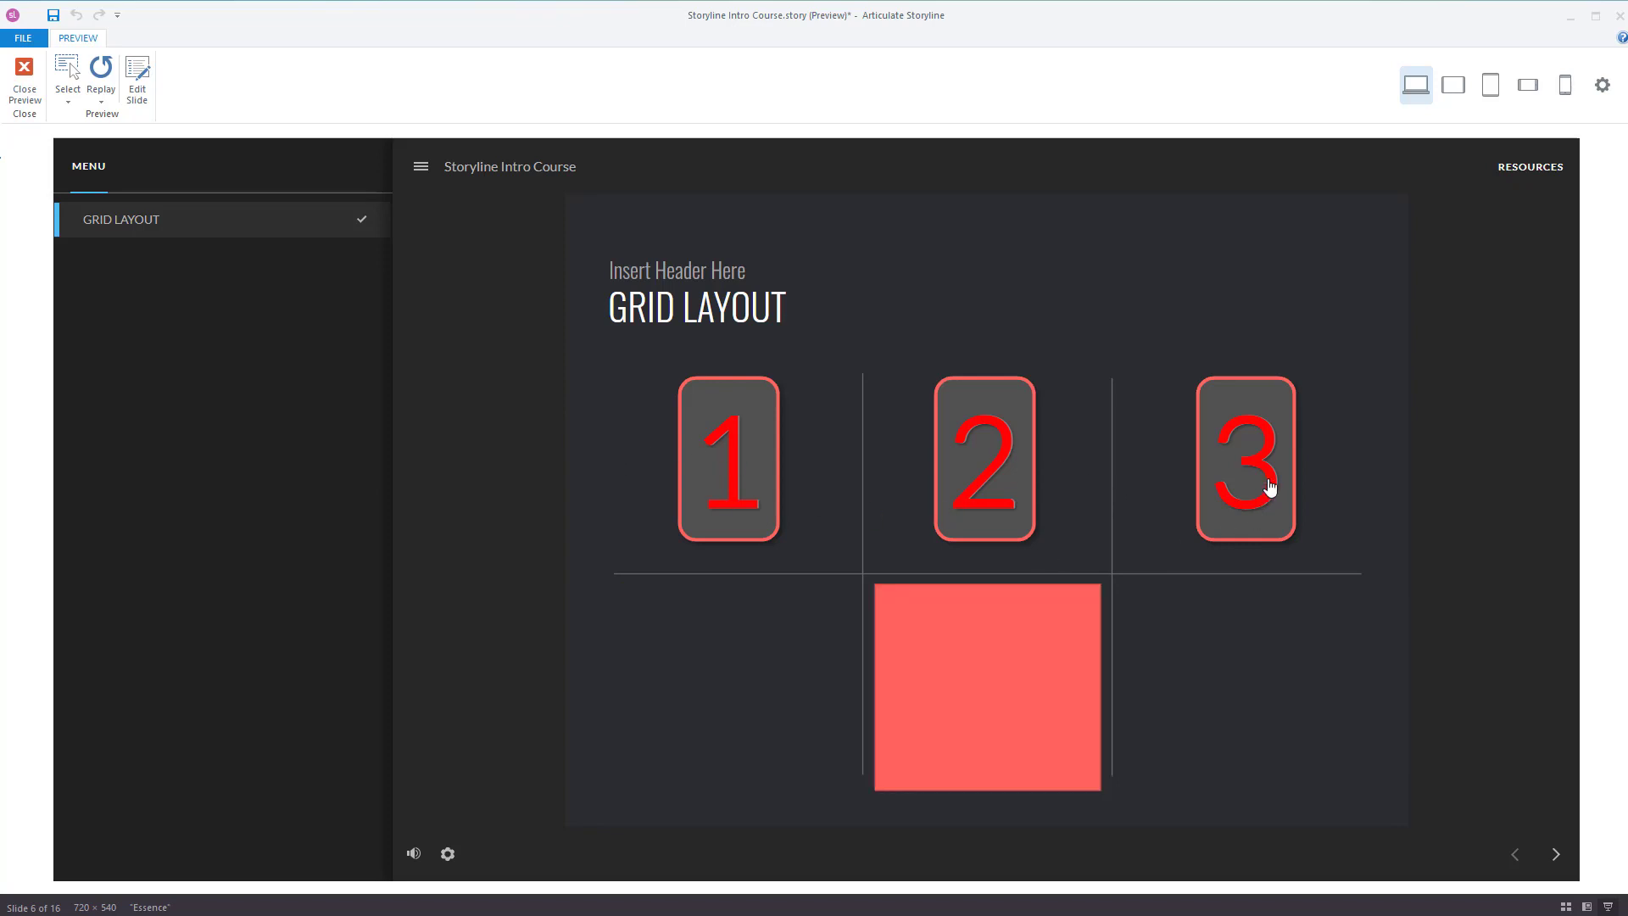
left_click(1267, 489)
left_click(759, 477)
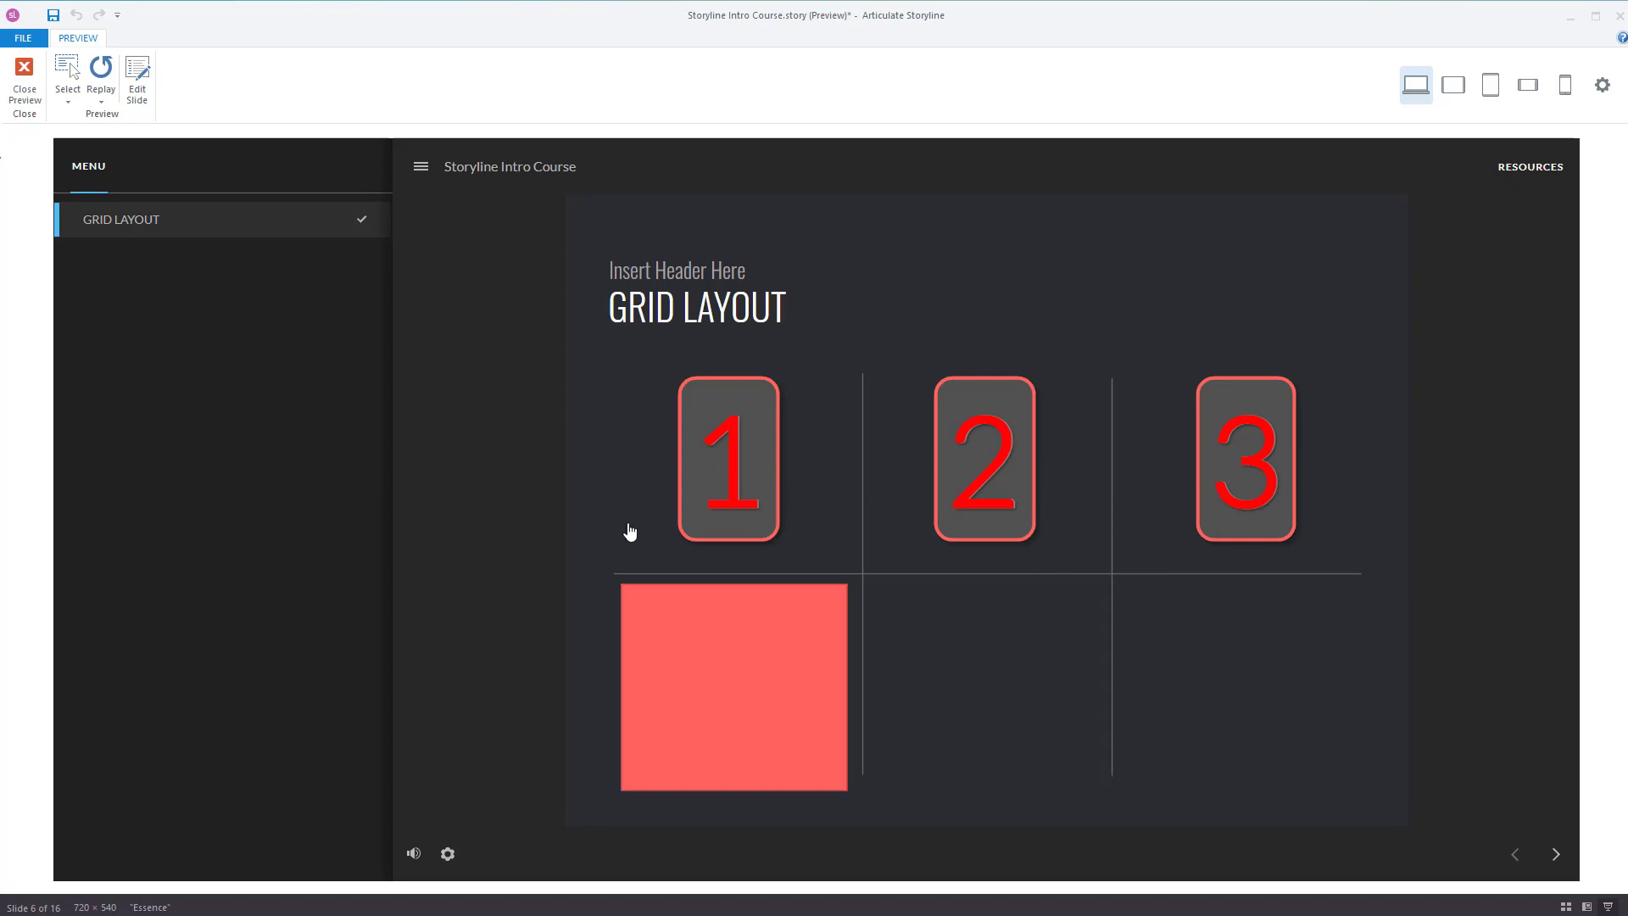
left_click(25, 78)
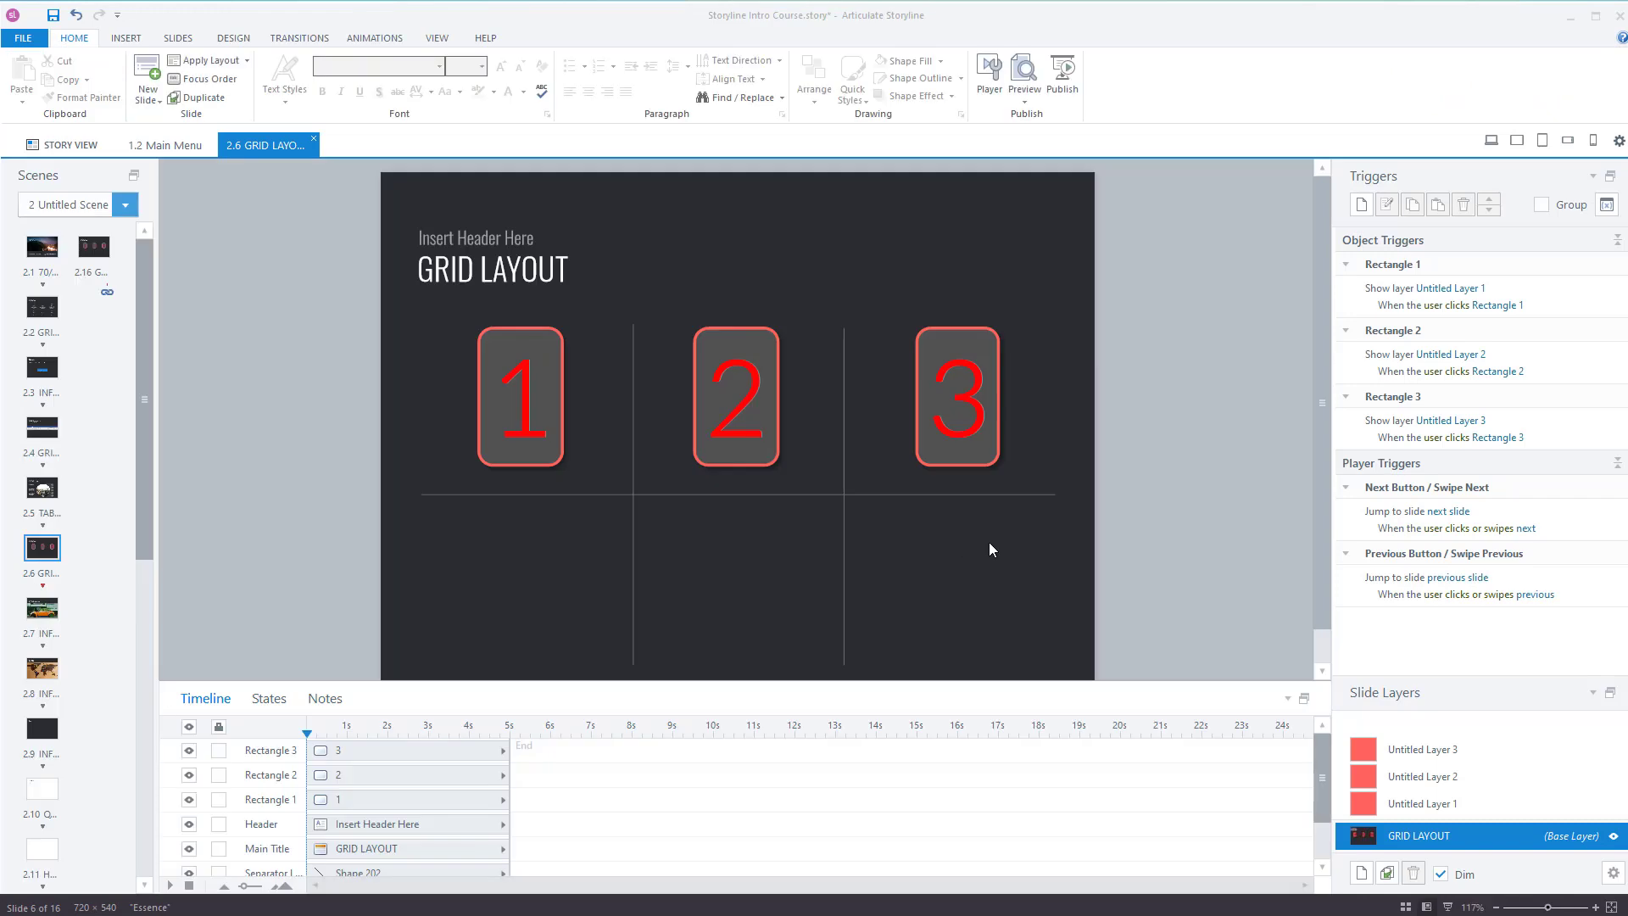
- Open slide 2.16 GRID LAYOUT and check its buttons 1, 2 and 3
left_click(90, 252)
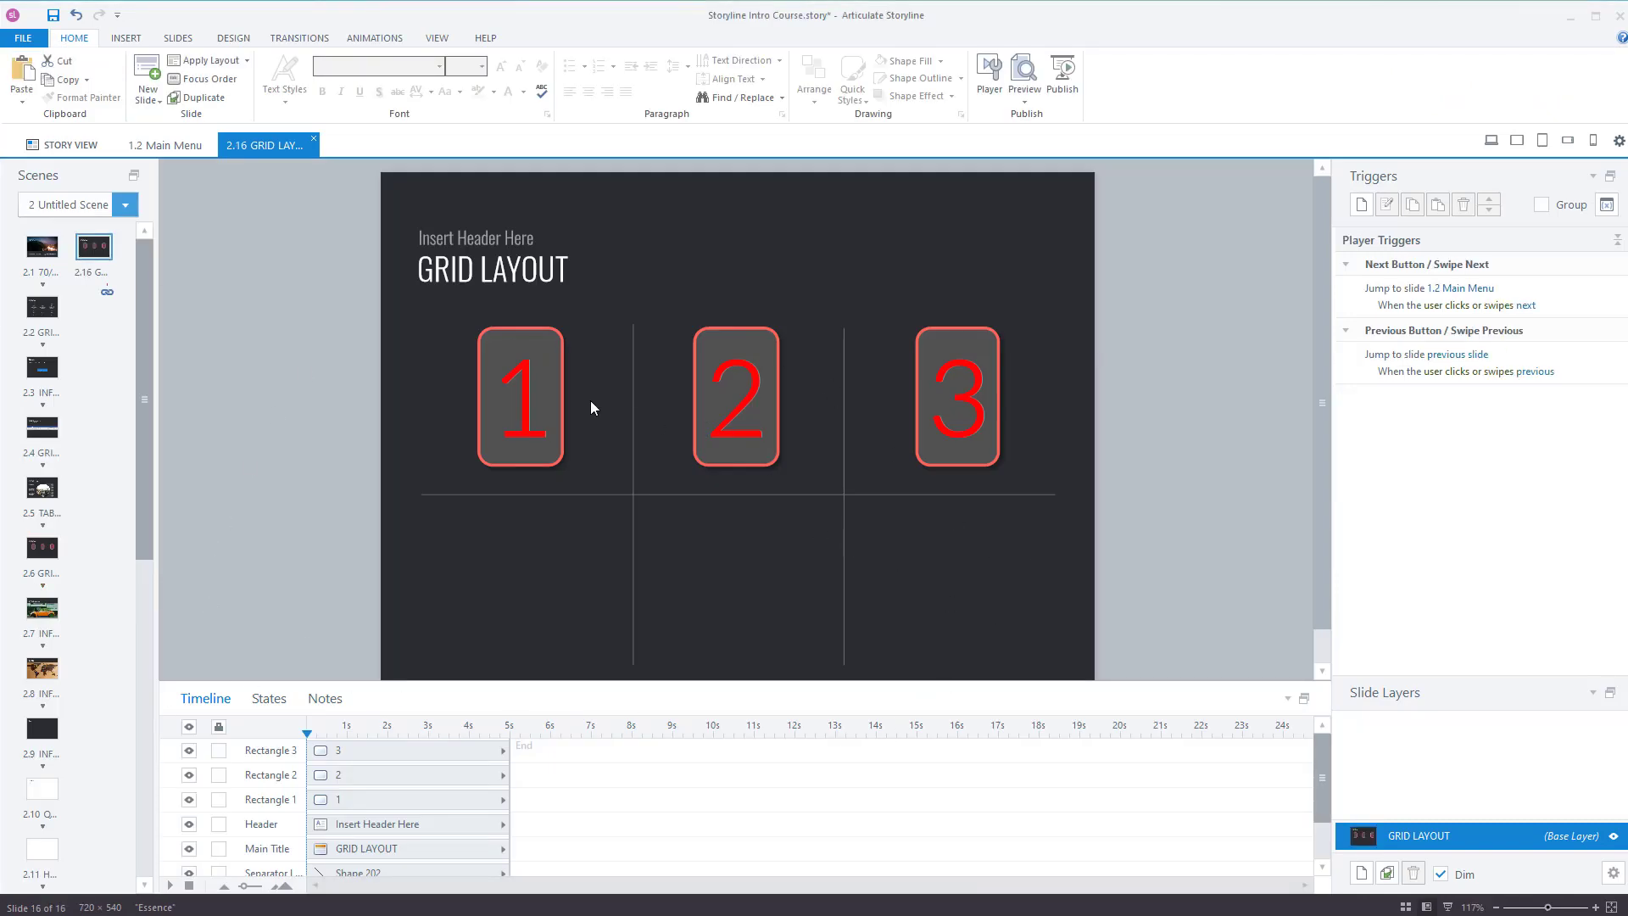
left_click(537, 395)
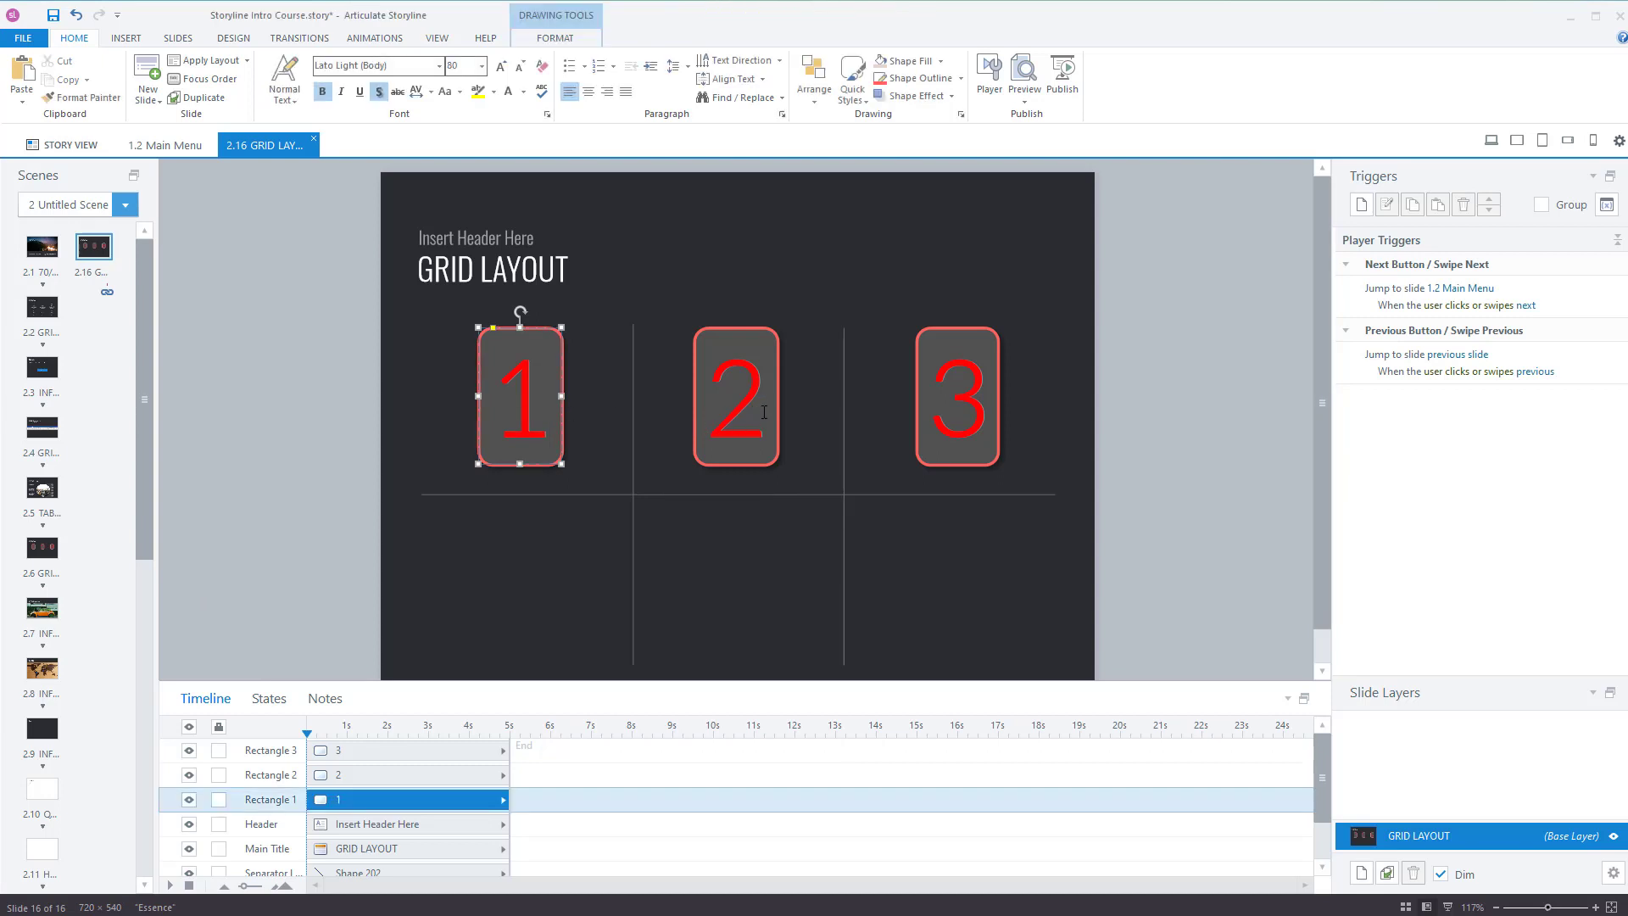
left_click(735, 399)
left_click(954, 430)
left_click(1193, 480)
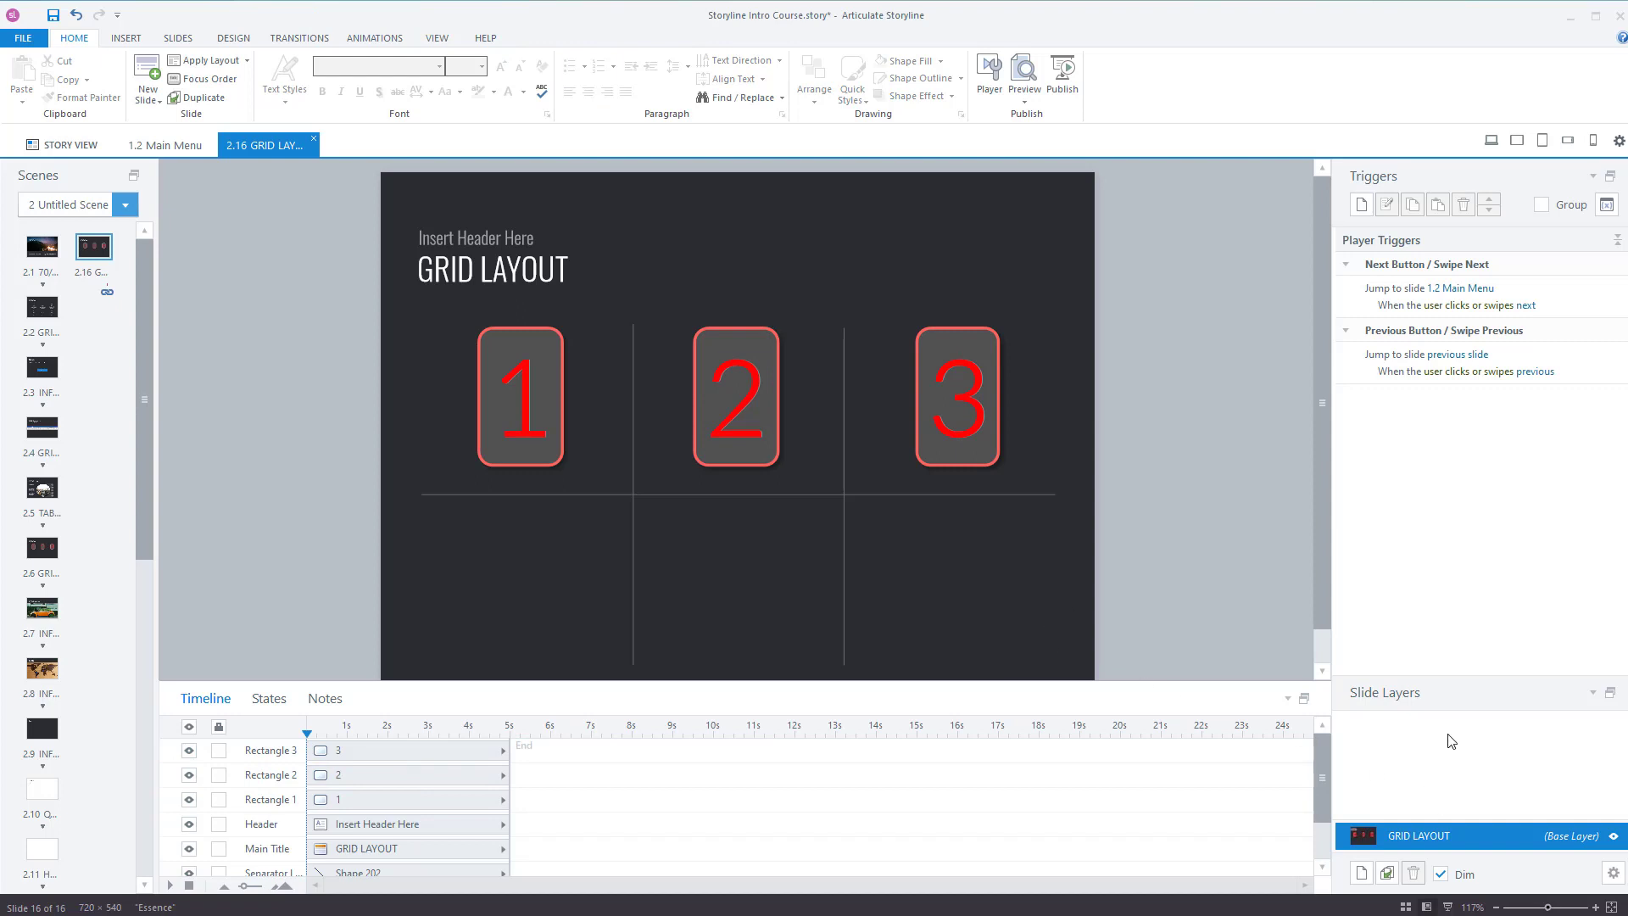
- Add Untitled Layer 1 holding a red rectangle drawn in the grid cell below button 1
left_click(1361, 874)
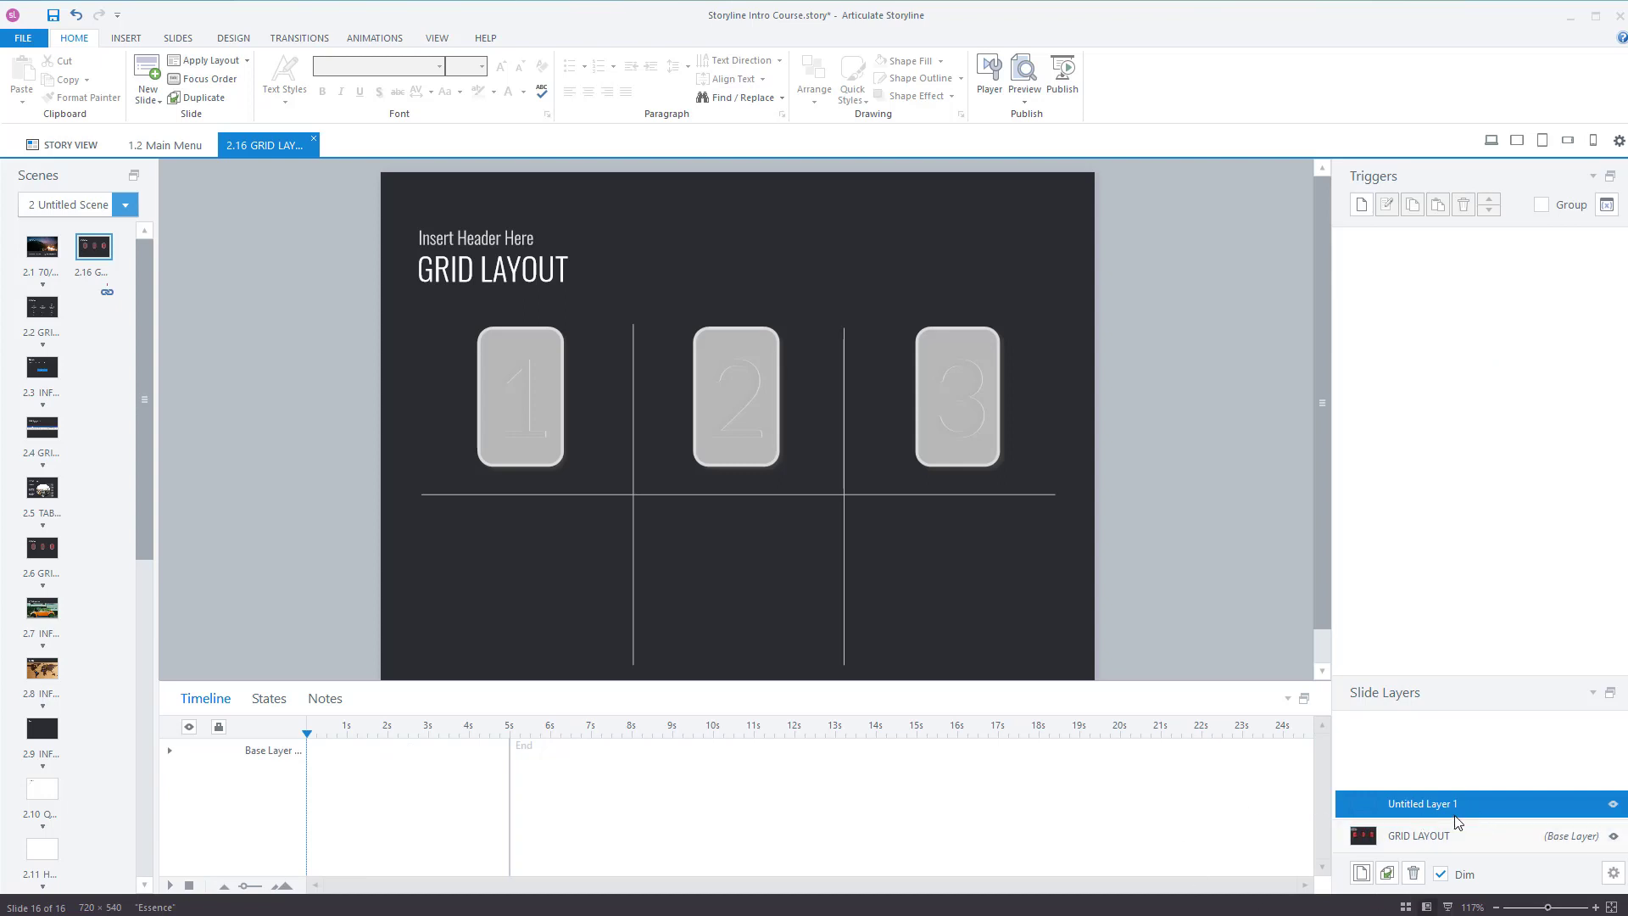
left_click(119, 39)
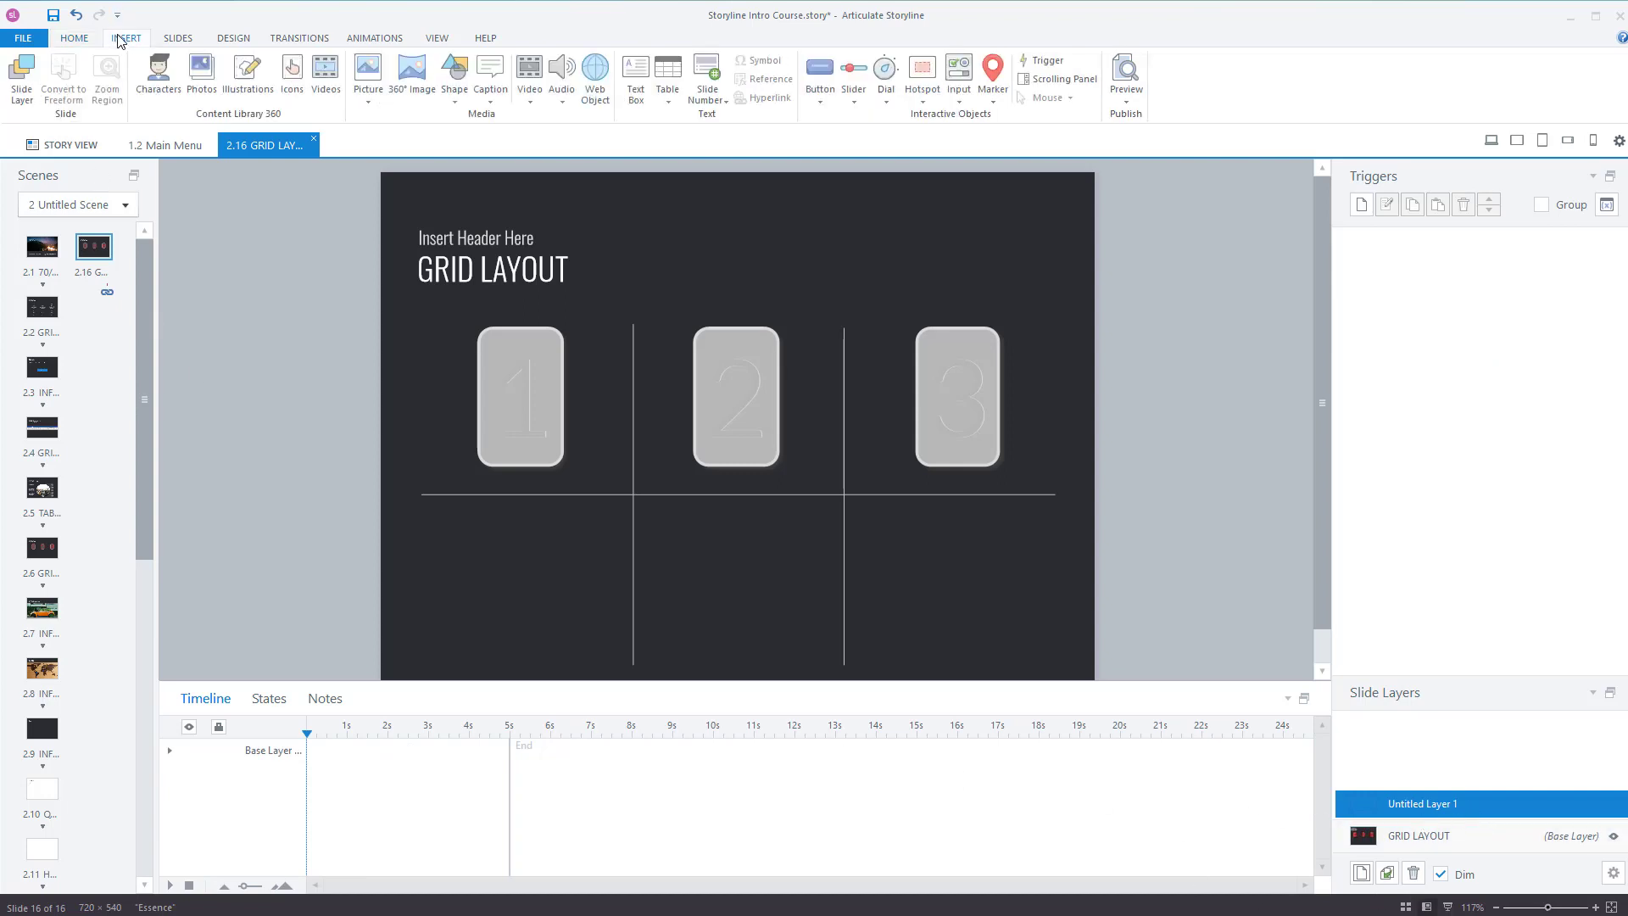
left_click(466, 96)
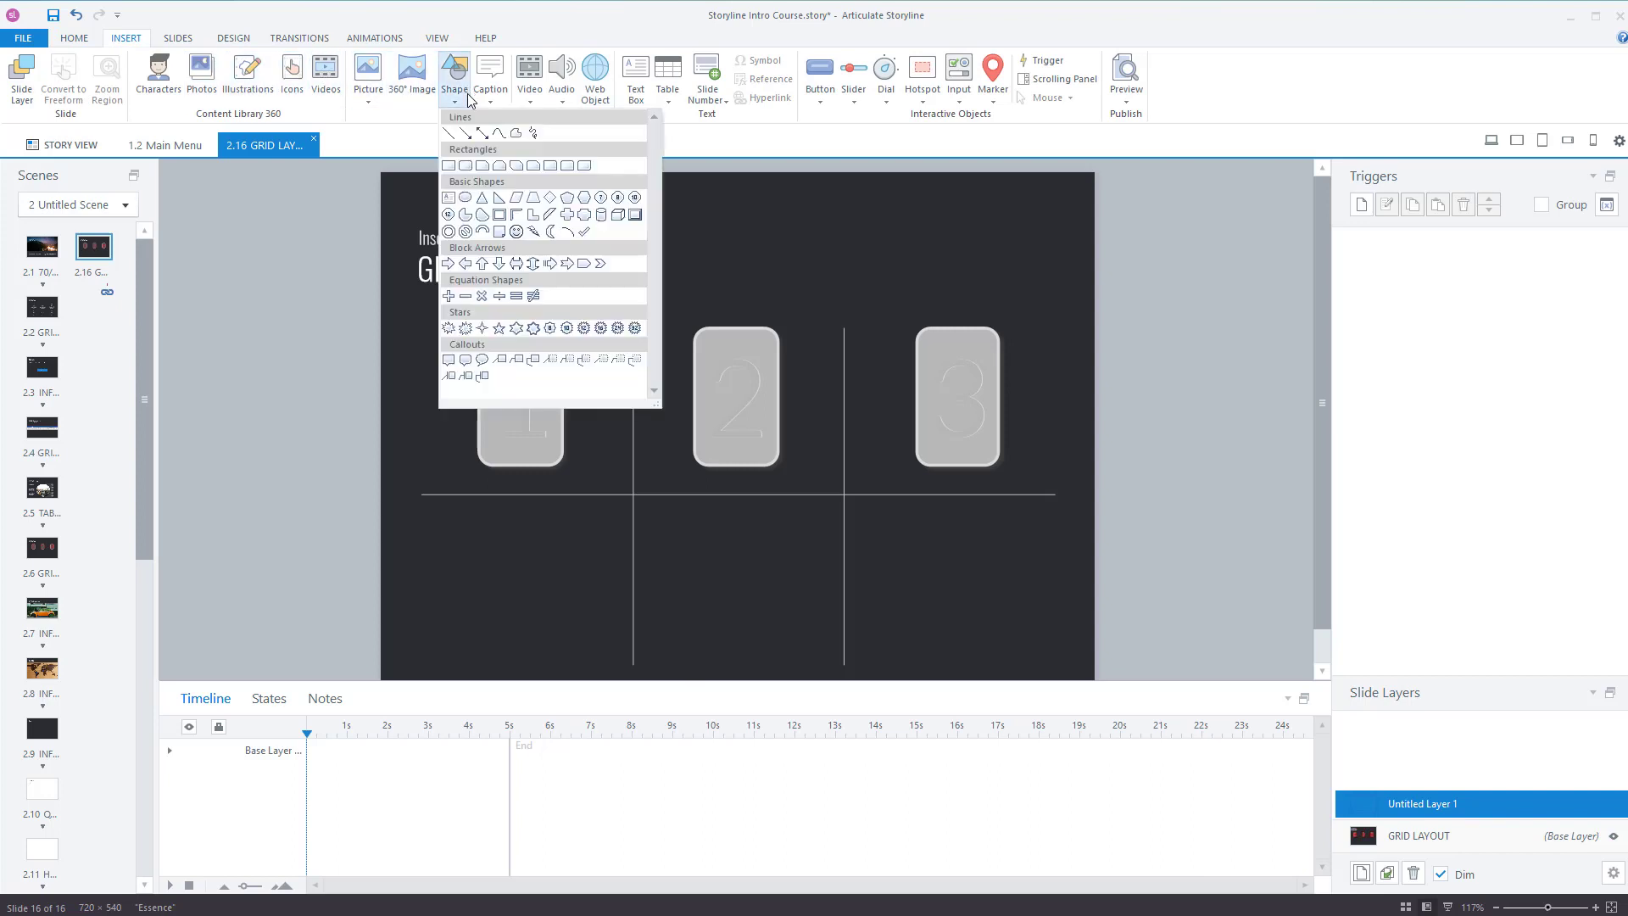
left_click(449, 166)
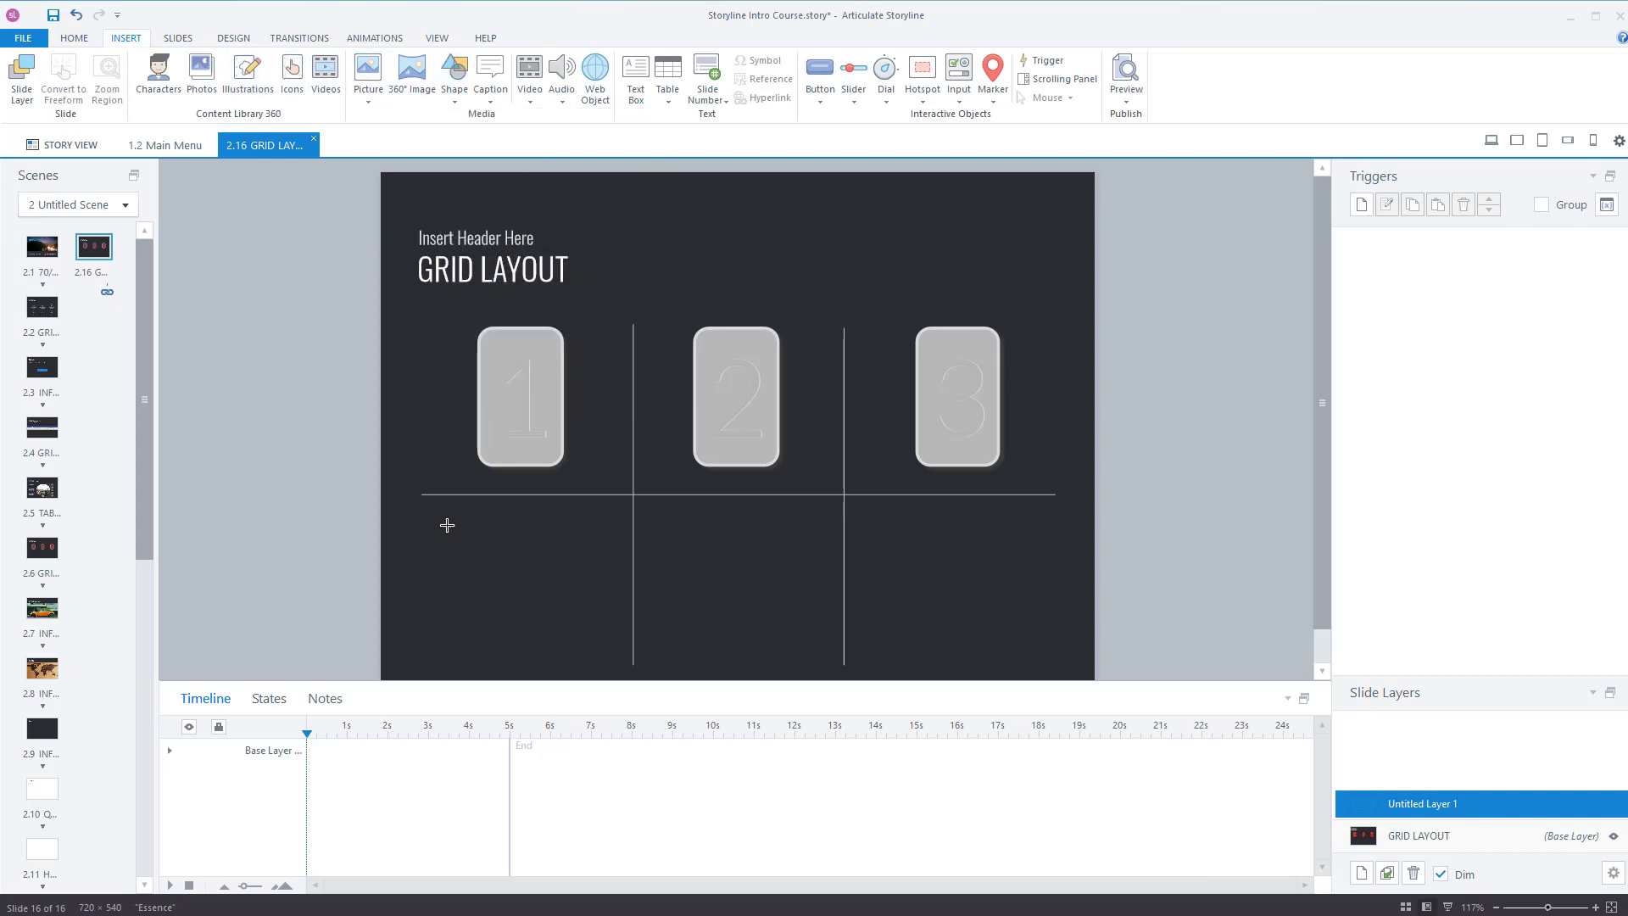
mouse_move(446, 524)
left_mouse_down()
mouse_move(596, 672)
mouse_move(591, 659)
left_mouse_up()
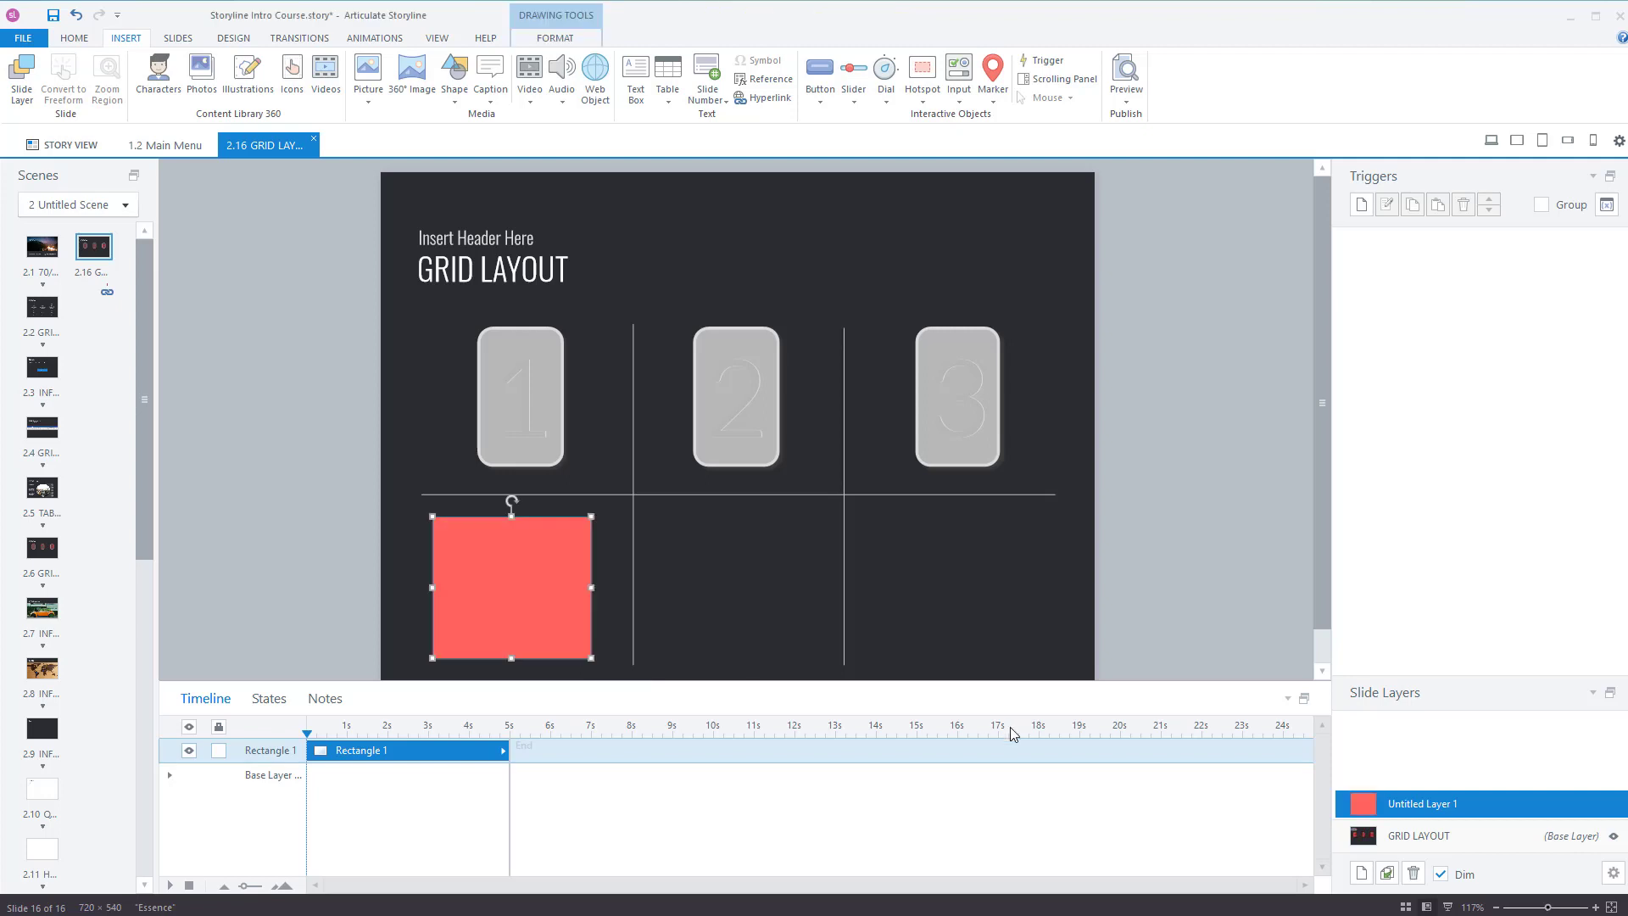
left_click(1422, 838)
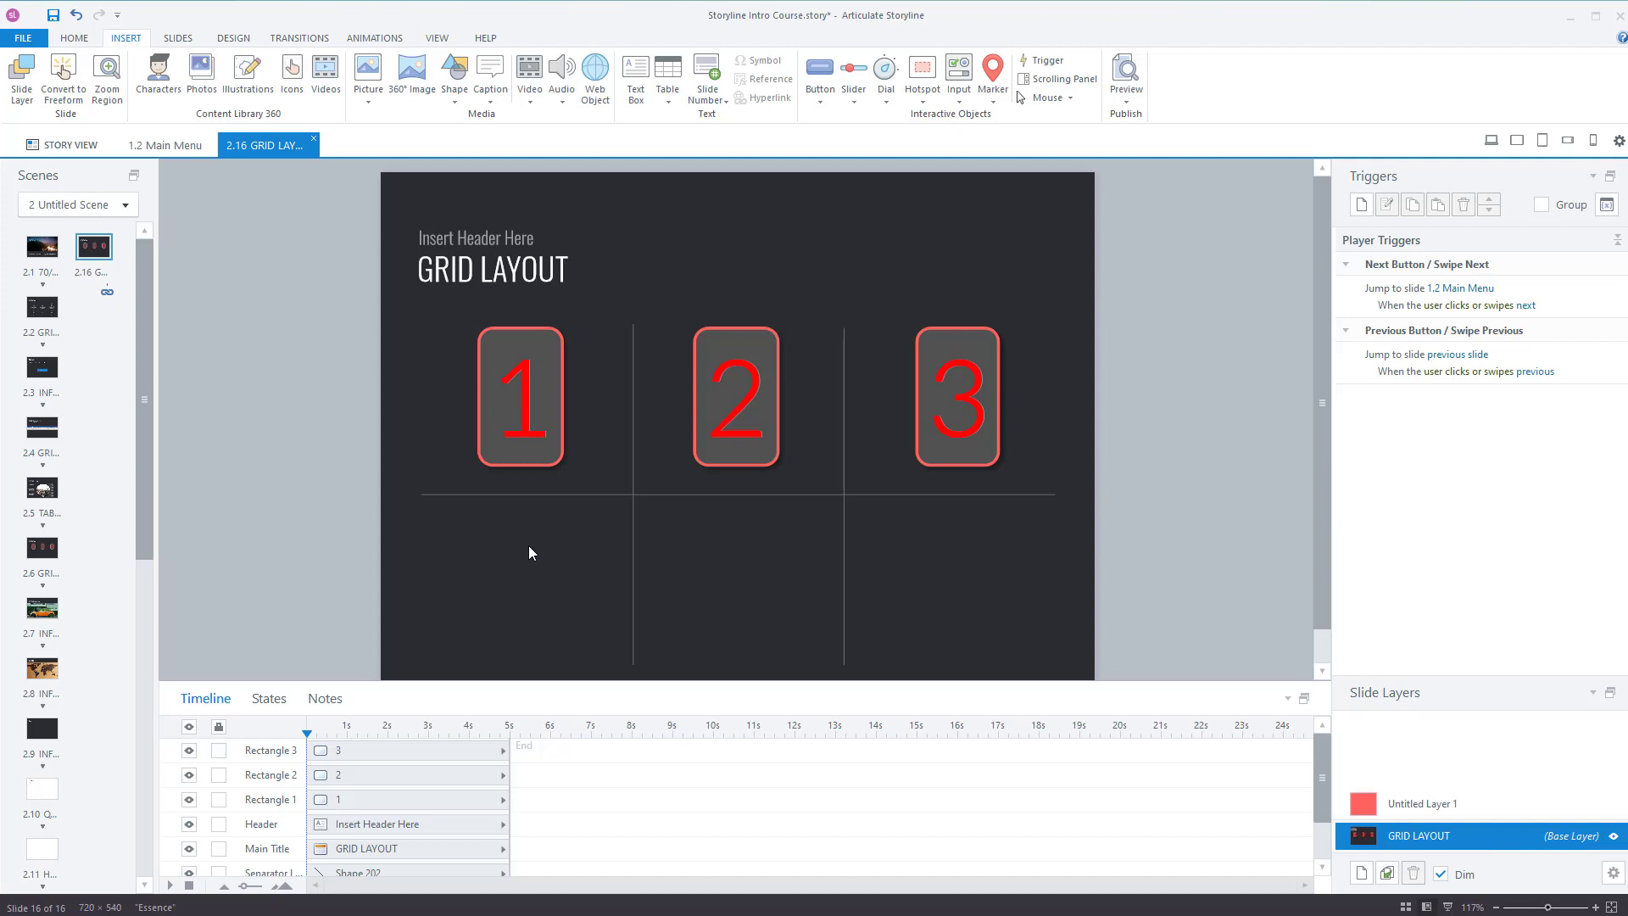
left_click(1431, 803)
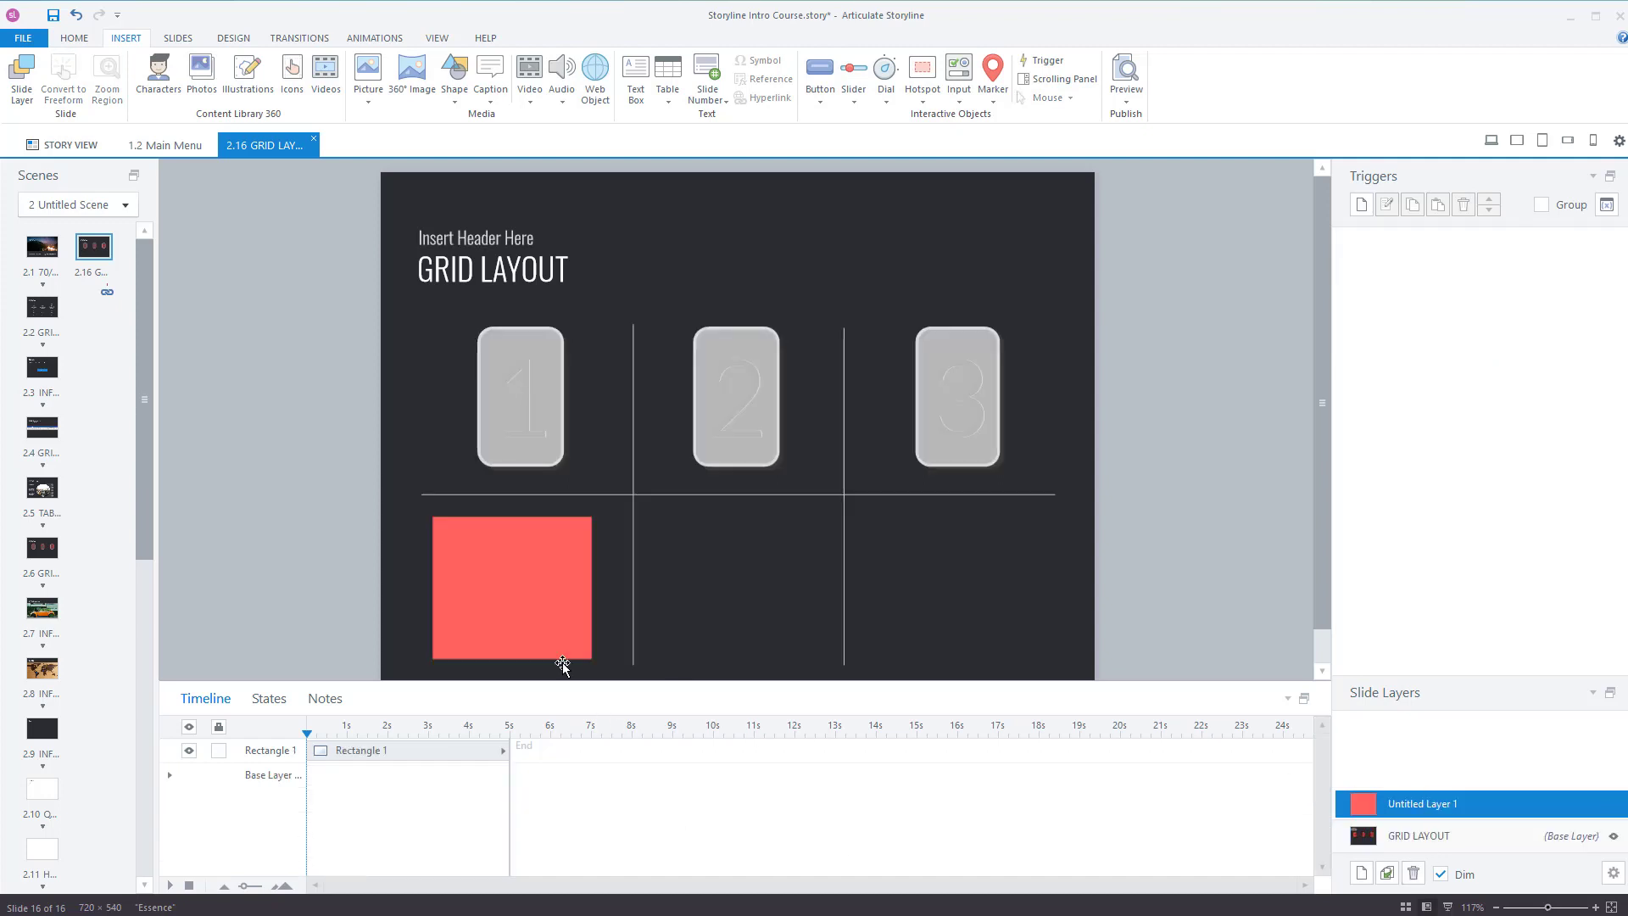
left_click(543, 612)
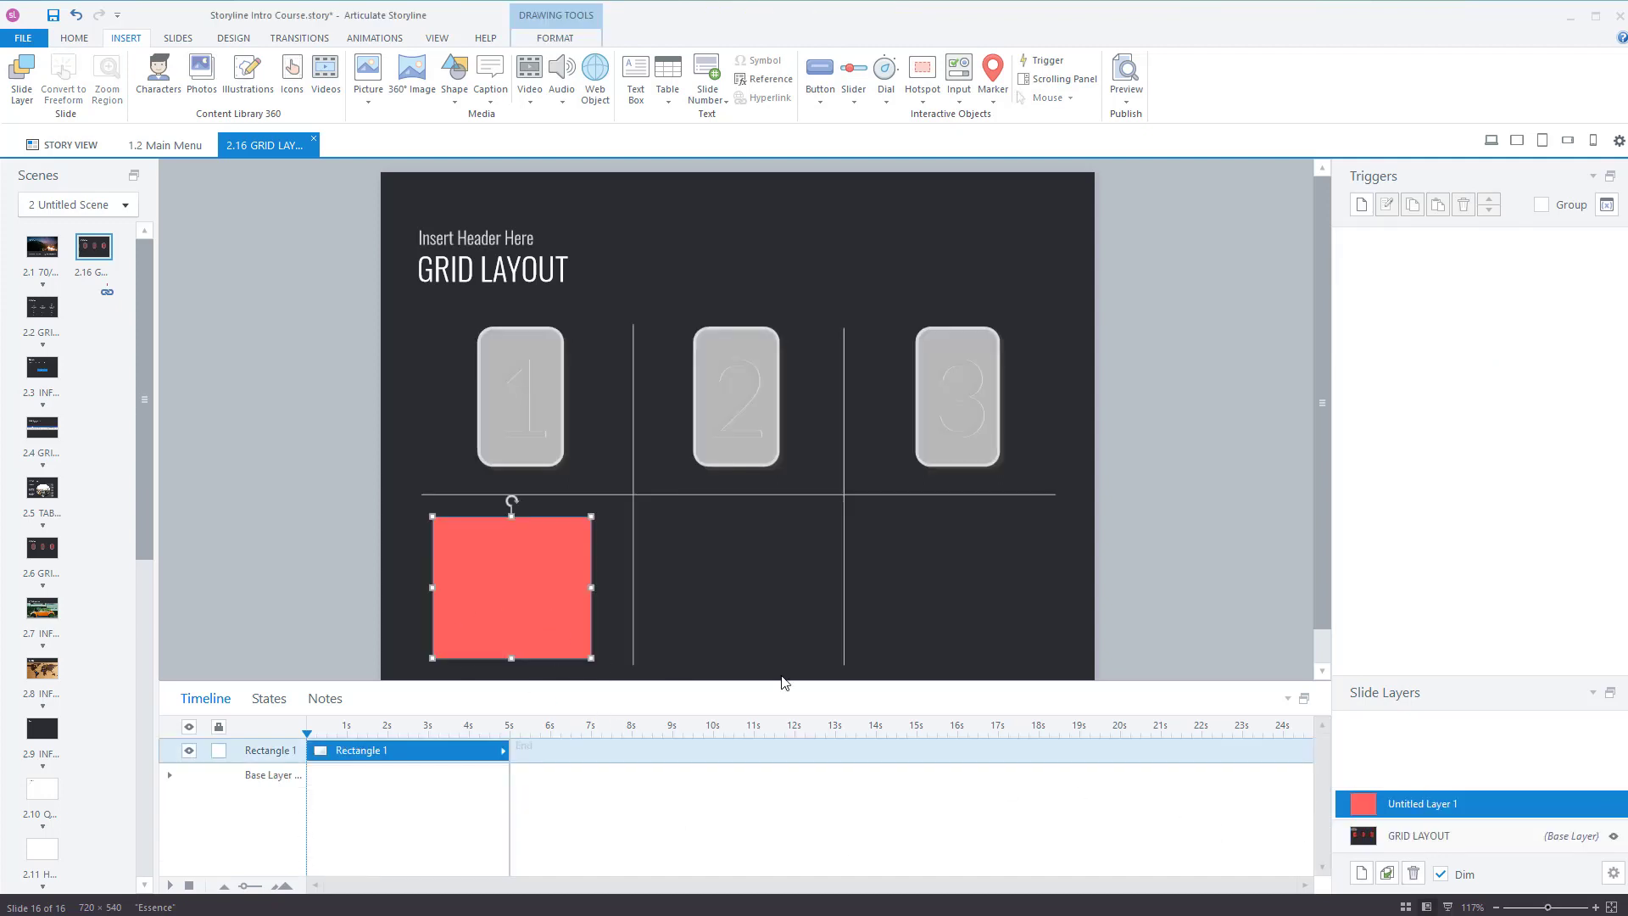
left_click(1418, 835)
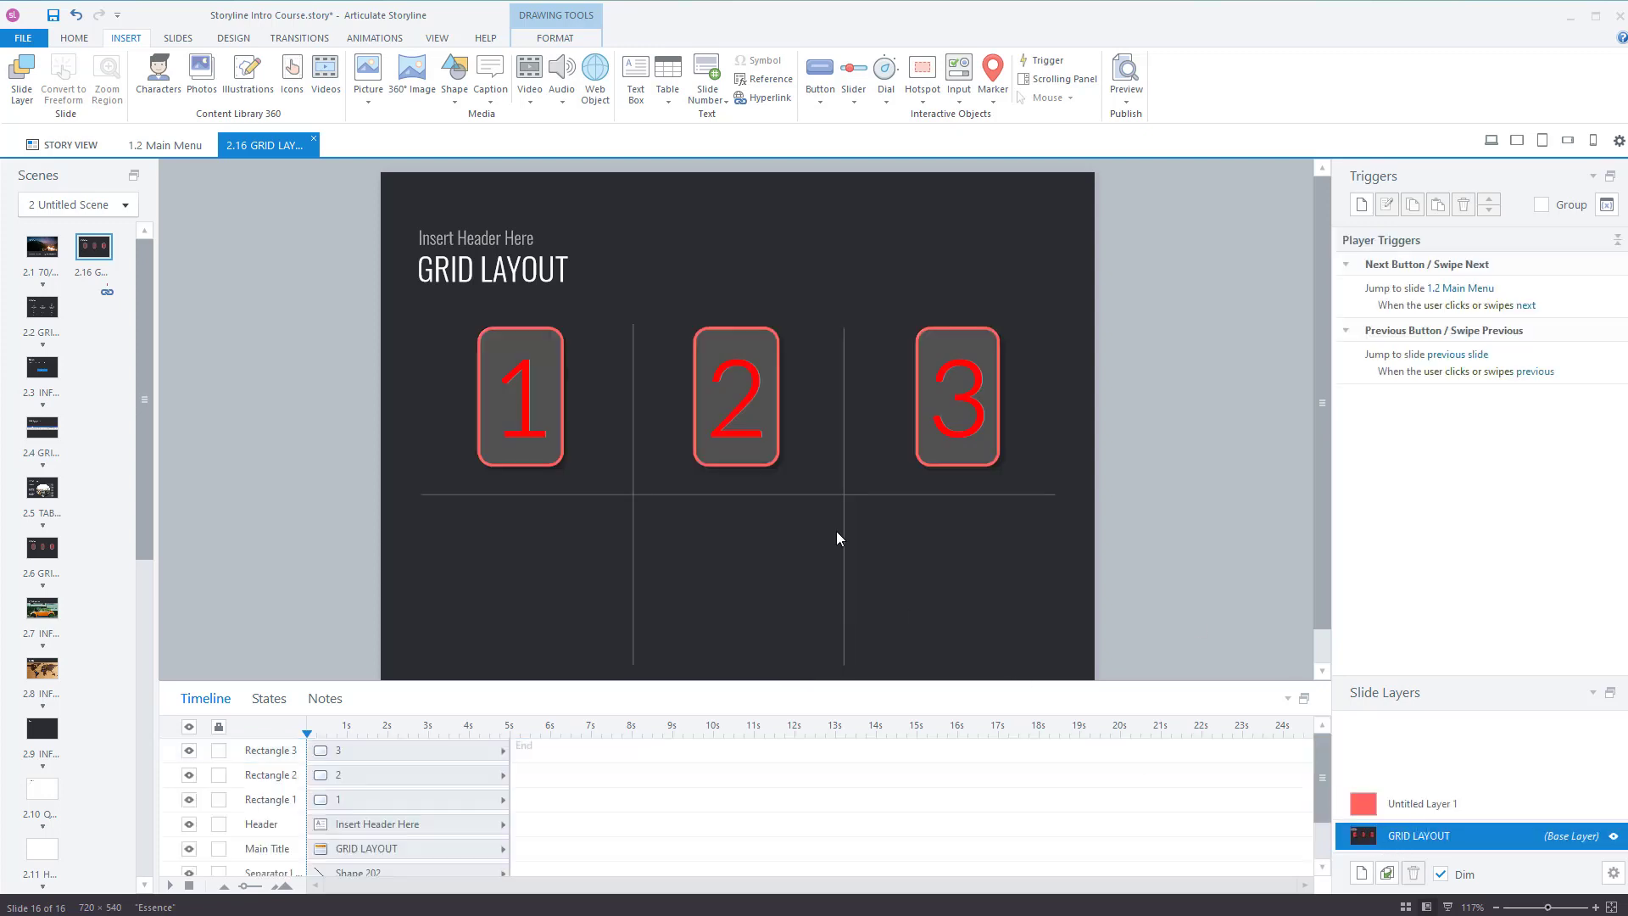
left_click(771, 432)
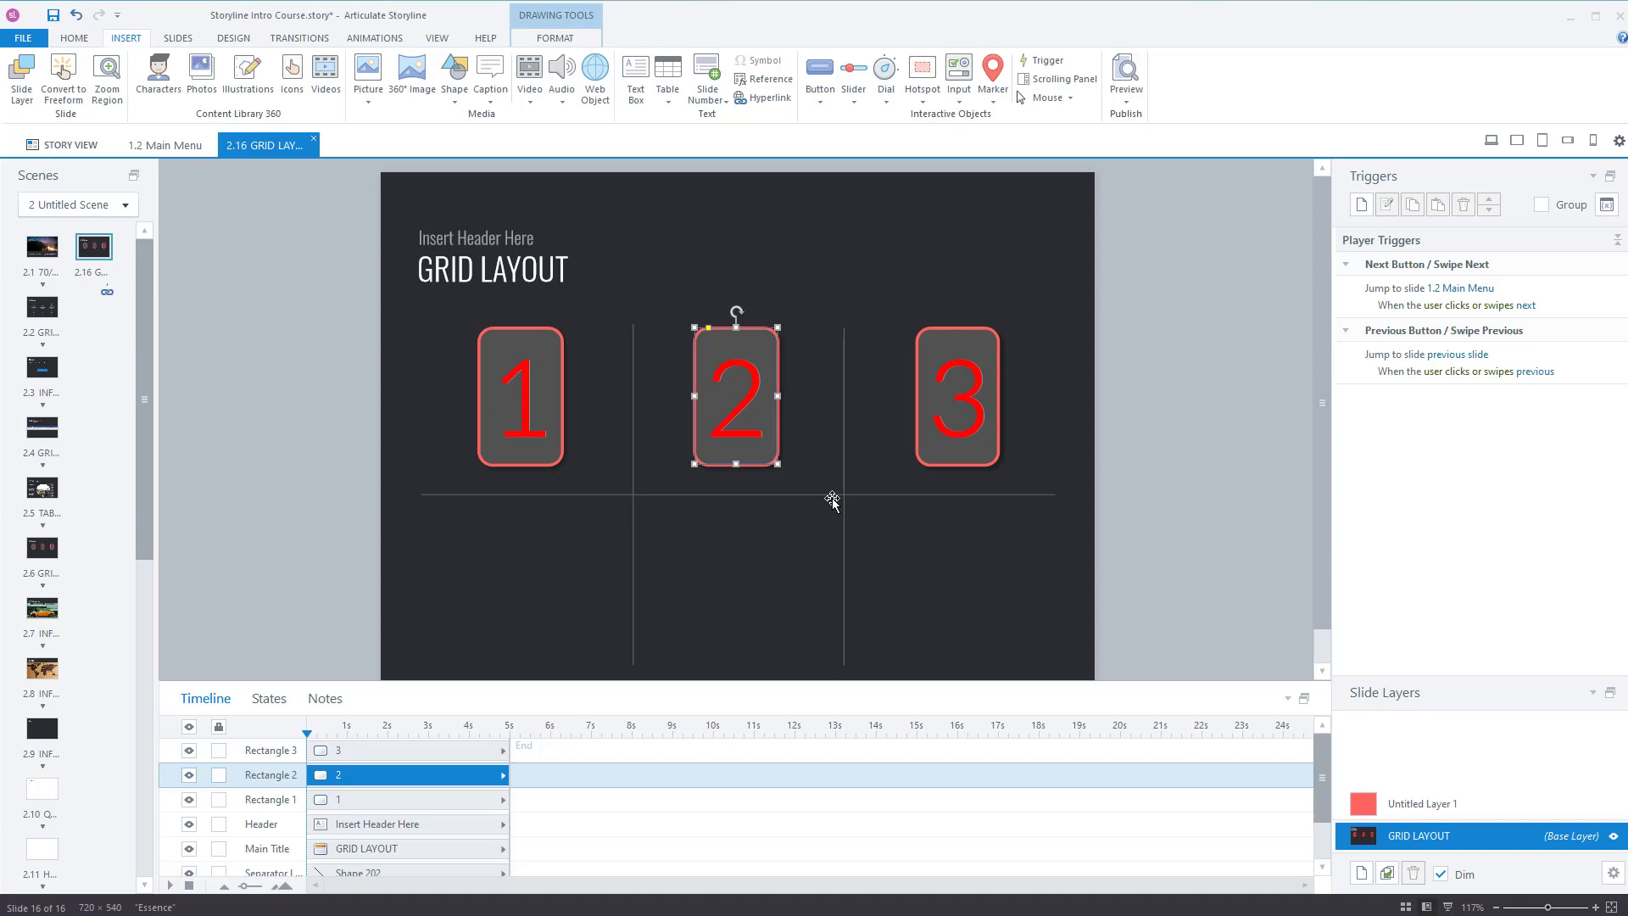
left_click(1388, 755)
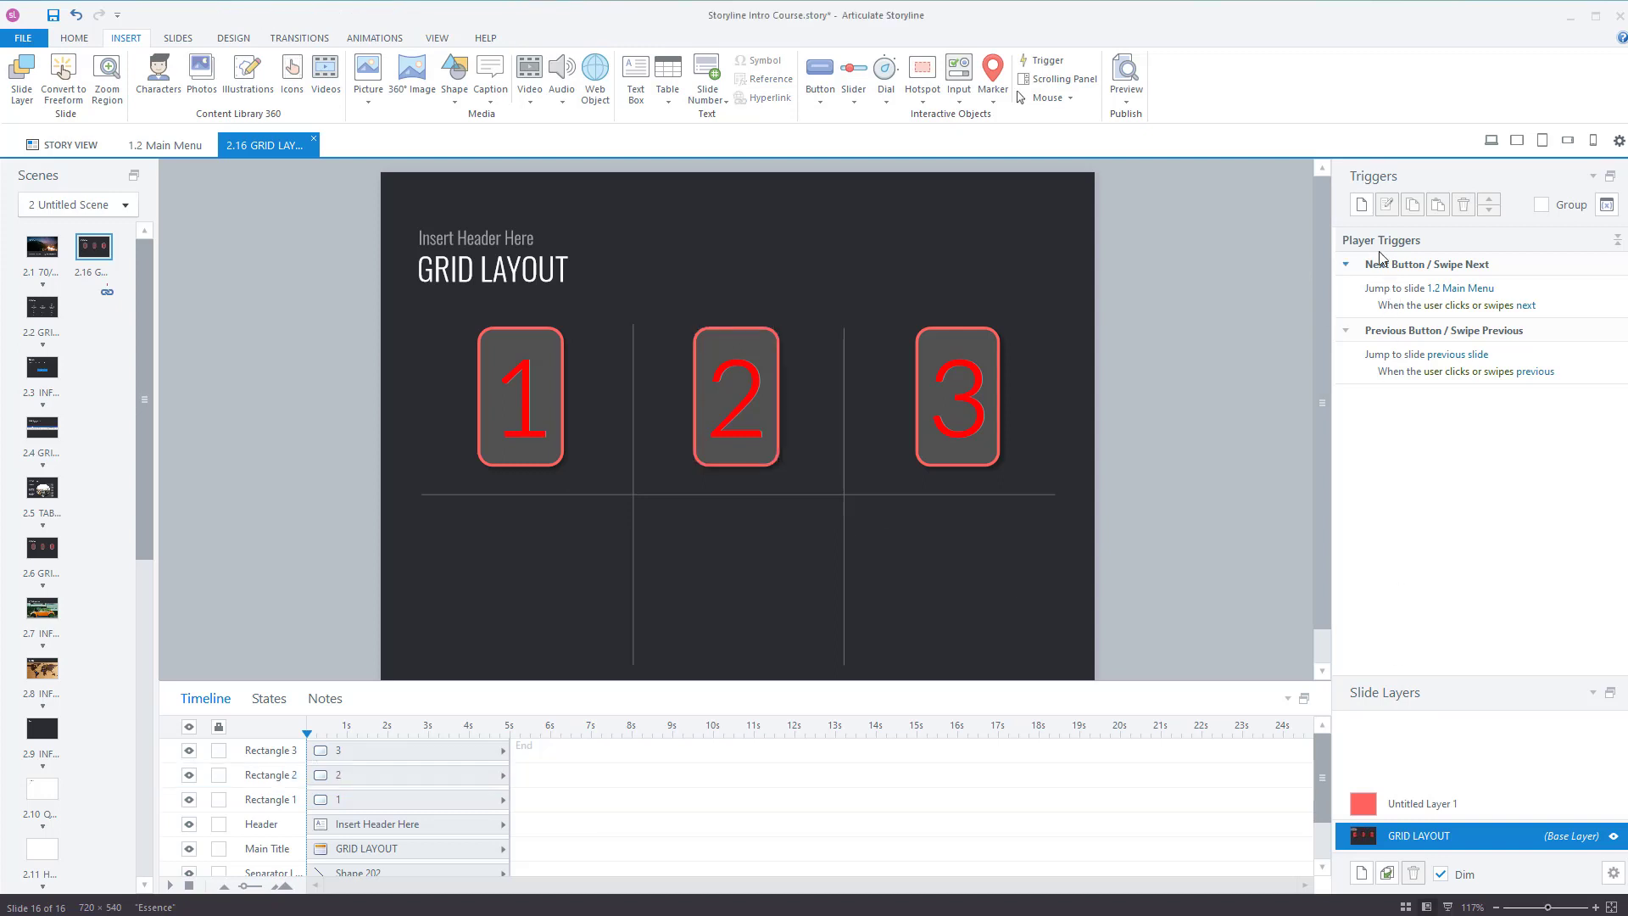
left_click(553, 405)
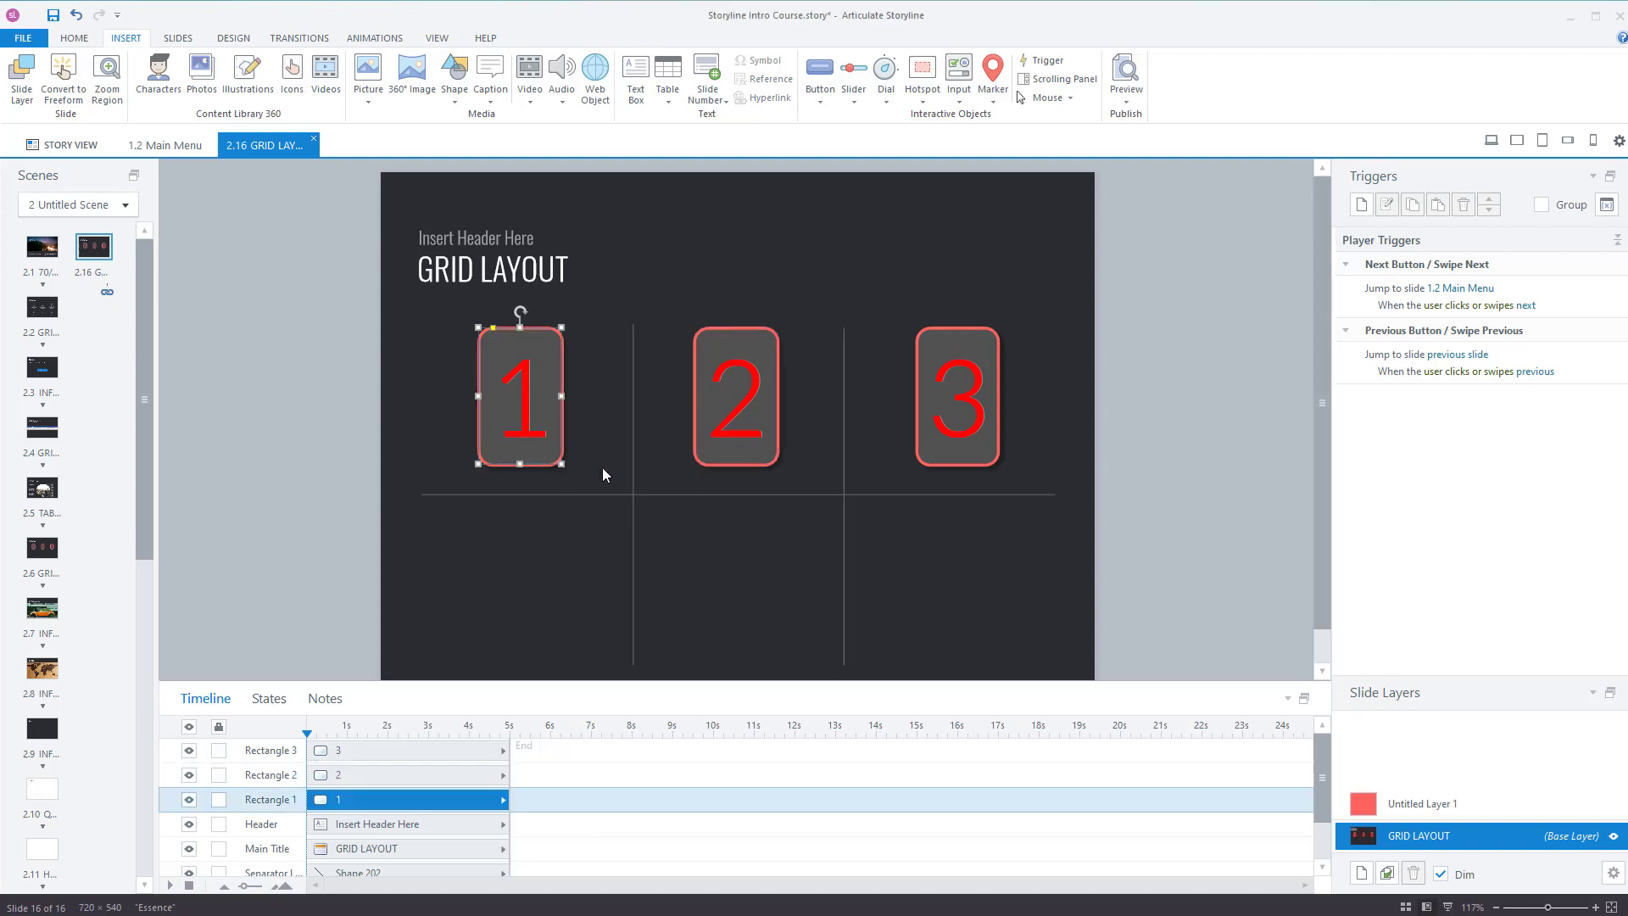
- Give button 1 a Show layer trigger for Untitled Layer 1 on click
left_click(1361, 204)
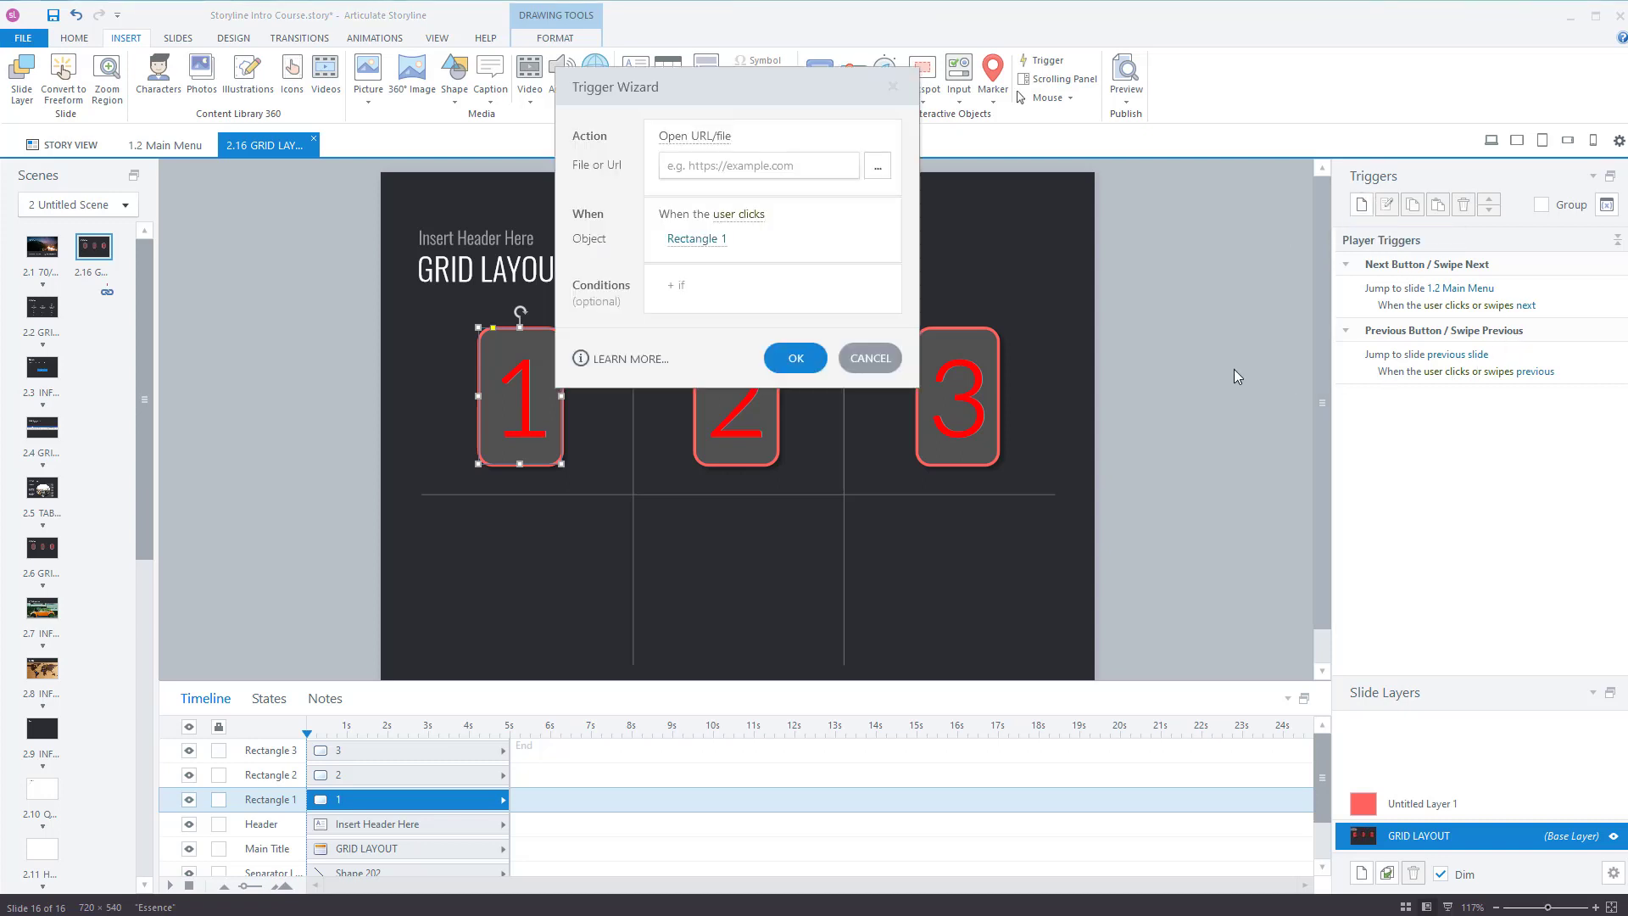
left_click(705, 136)
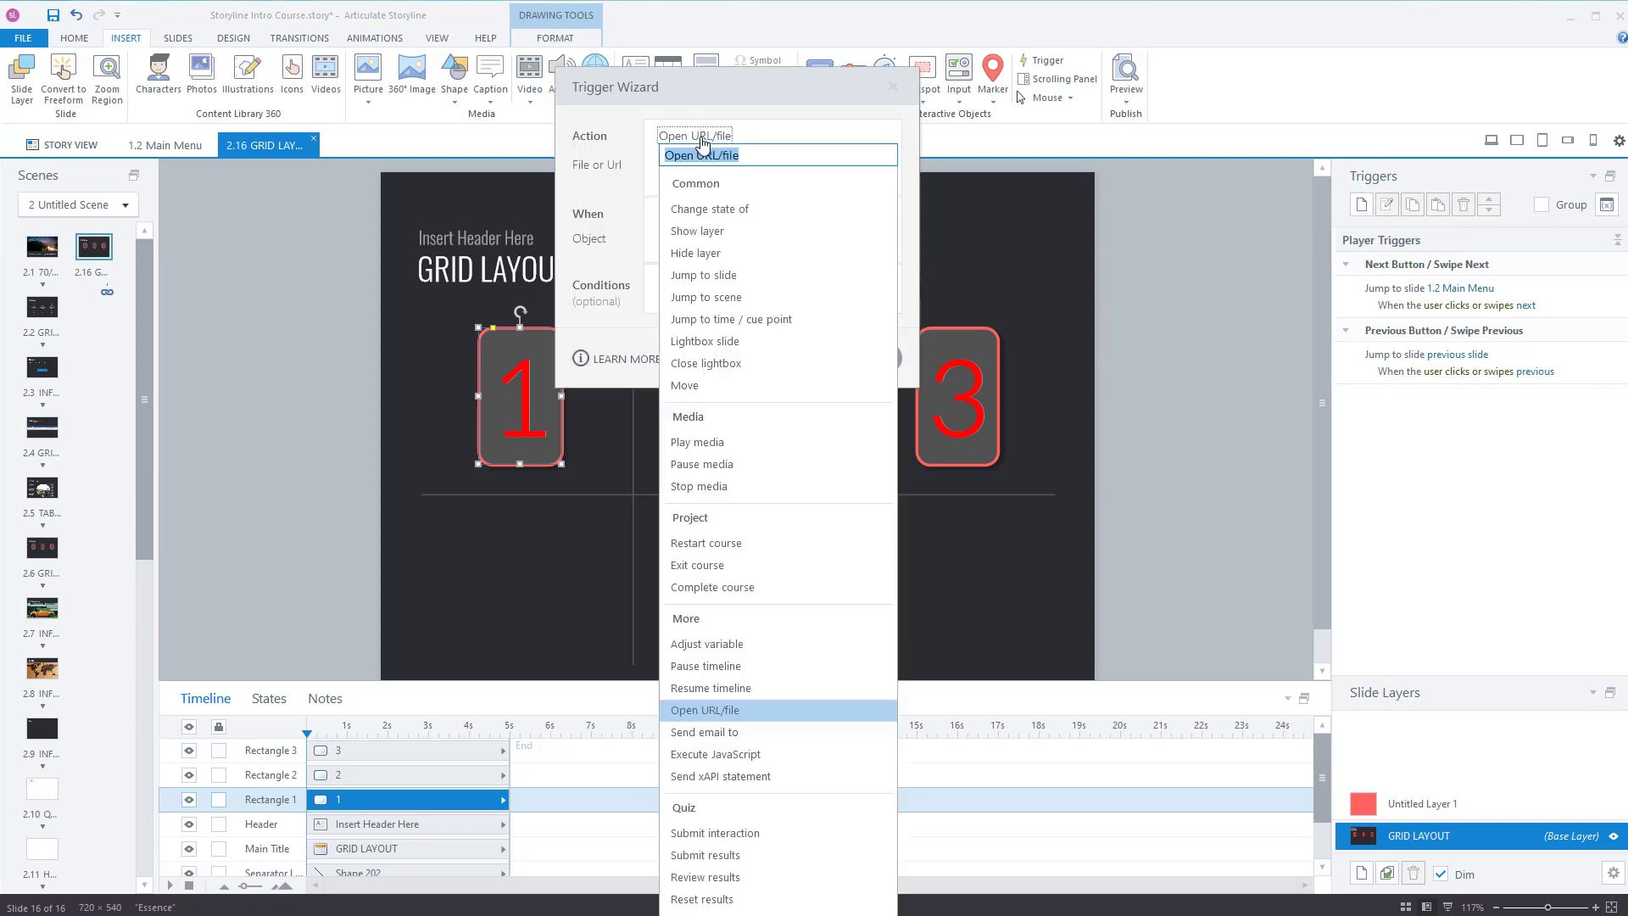
left_click(760, 234)
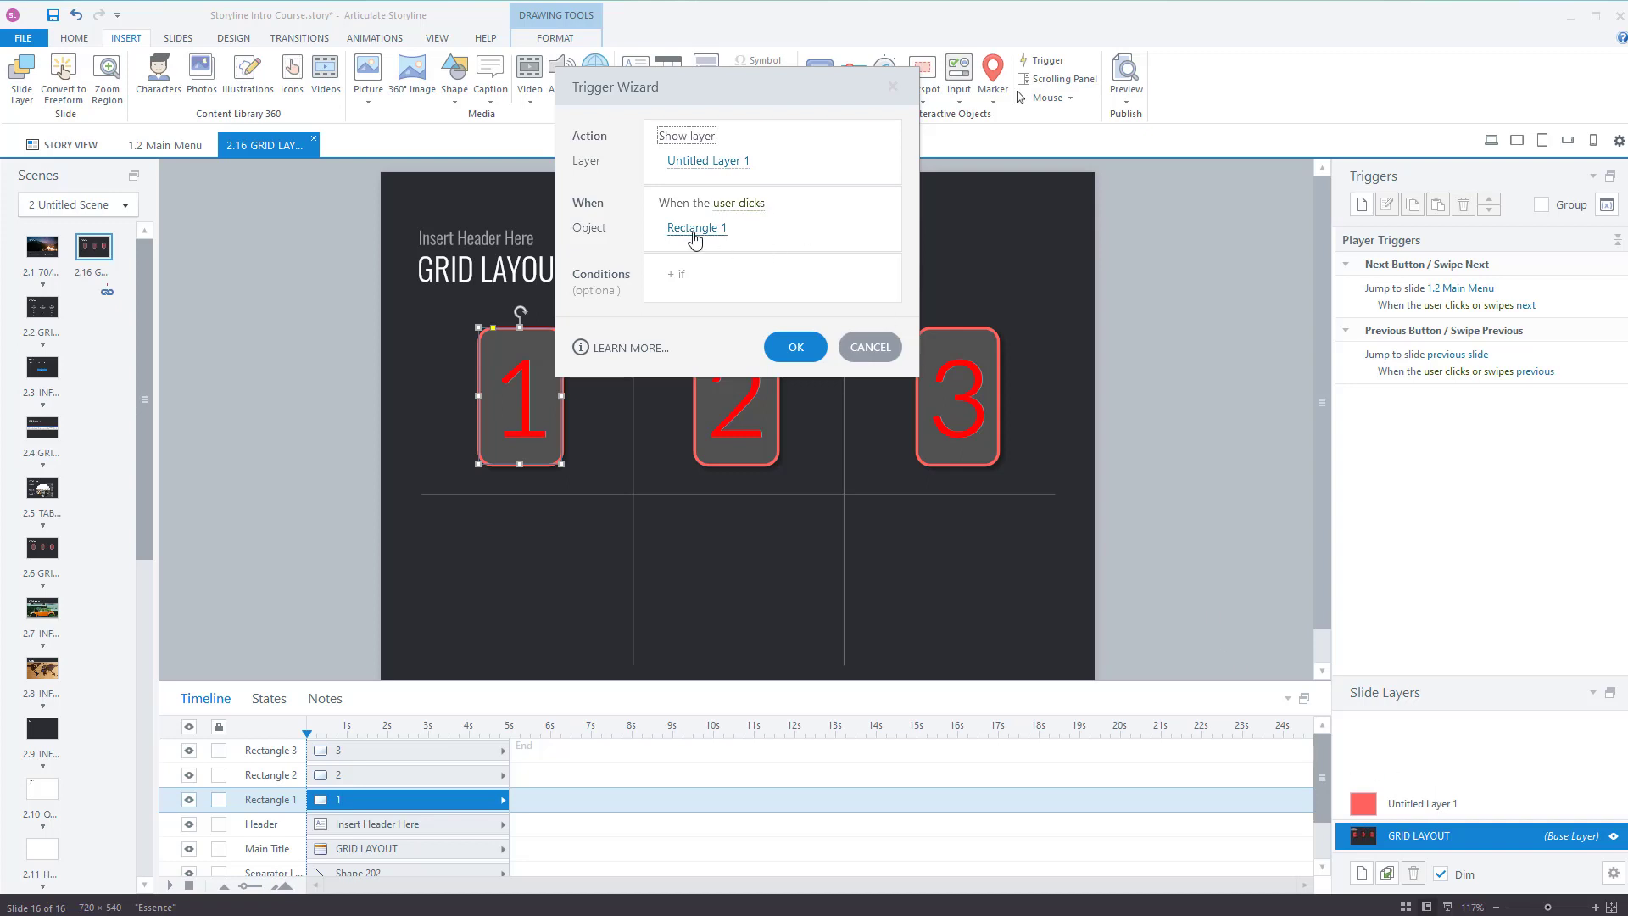
left_click(796, 348)
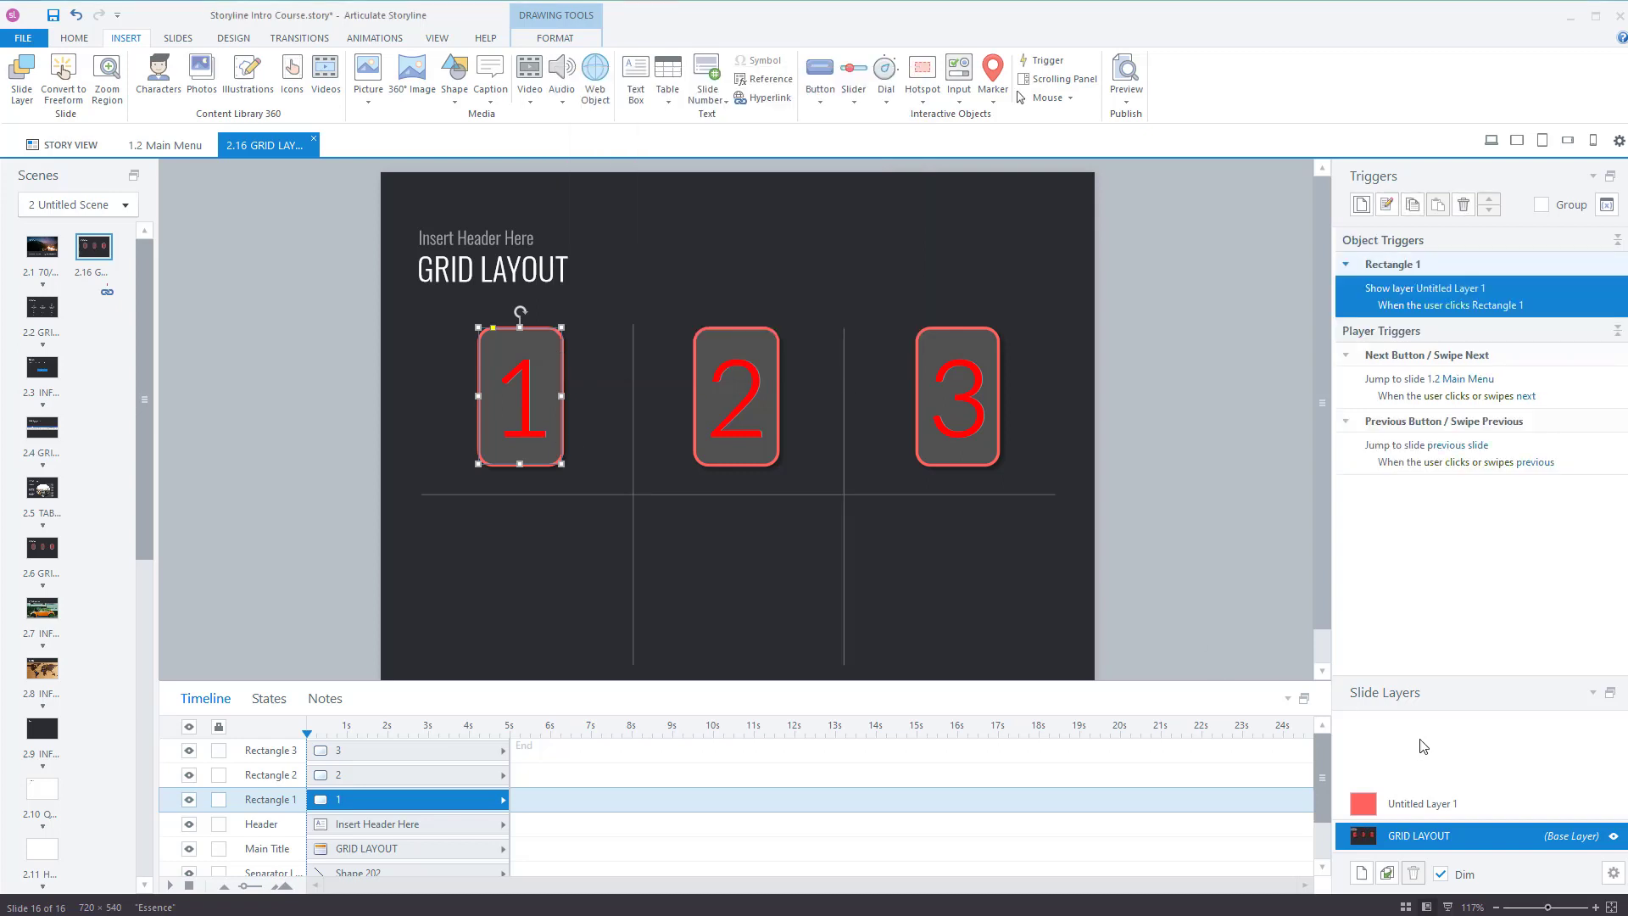
left_click(1238, 626)
- Preview slide 2.16 and confirm clicking button 1 reveals the red square
left_click(1126, 95)
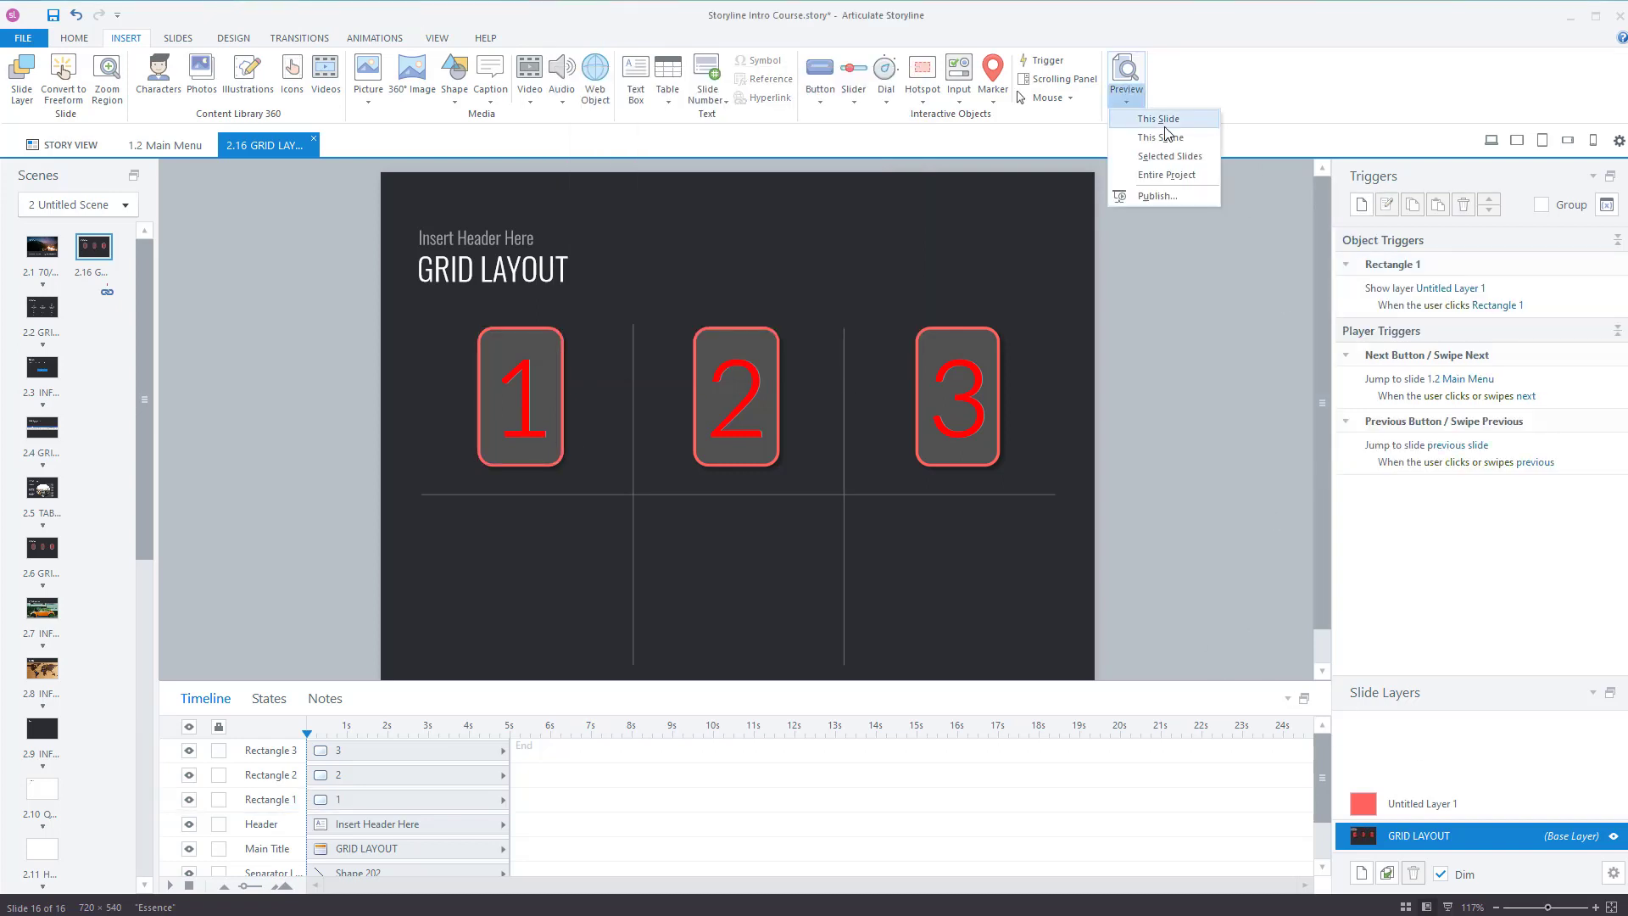
left_click(1163, 123)
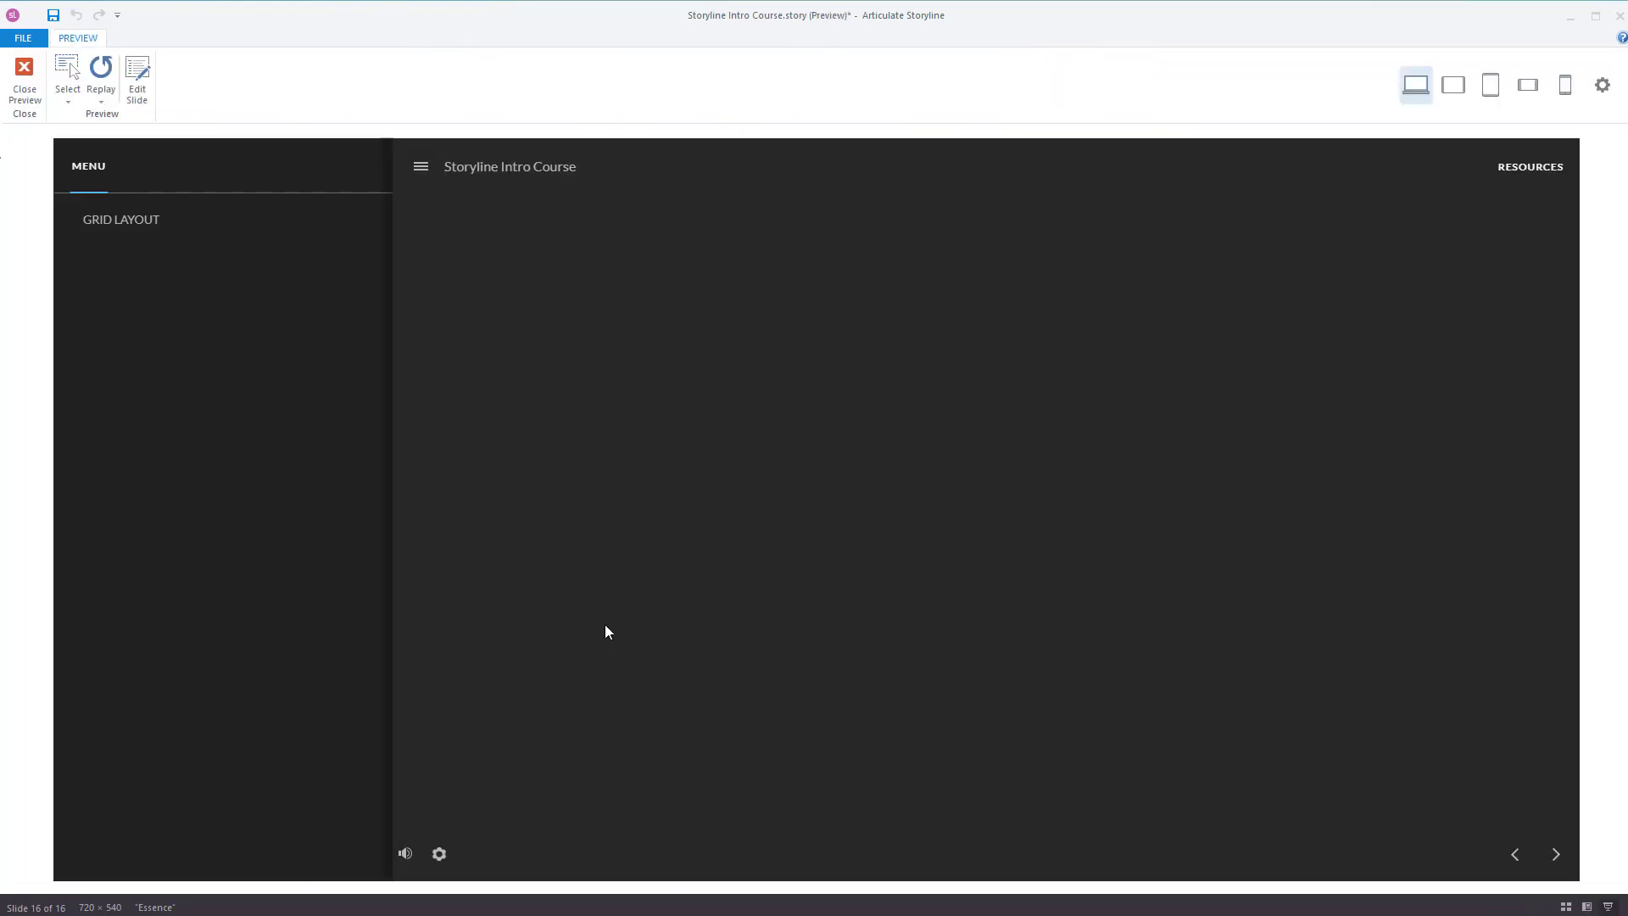
left_click(763, 492)
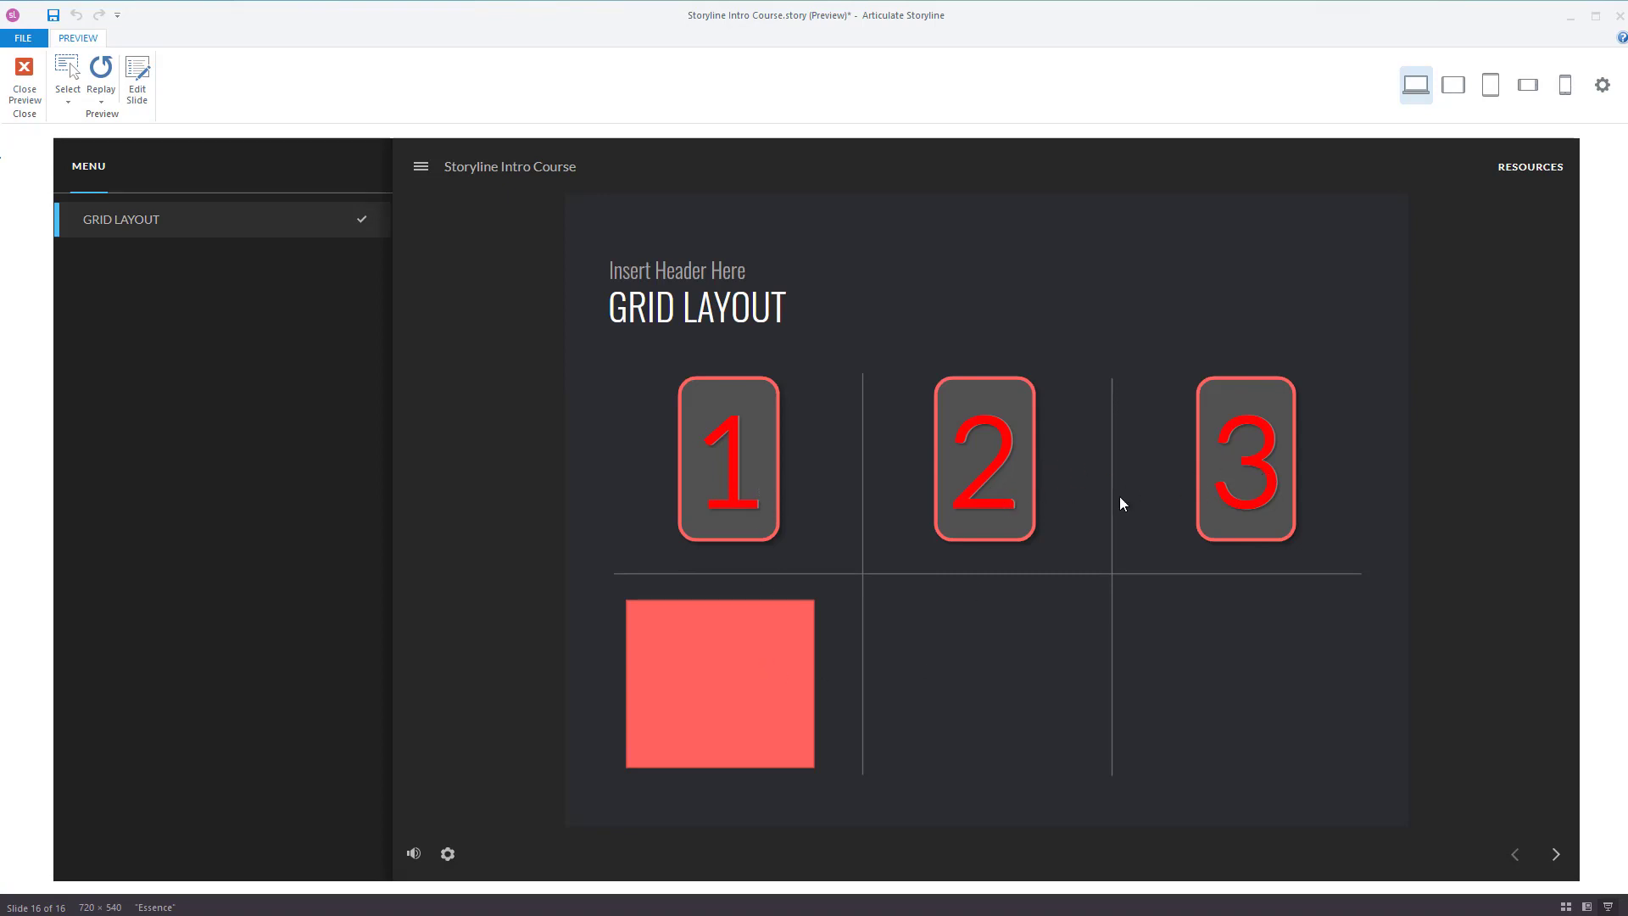
left_click(34, 91)
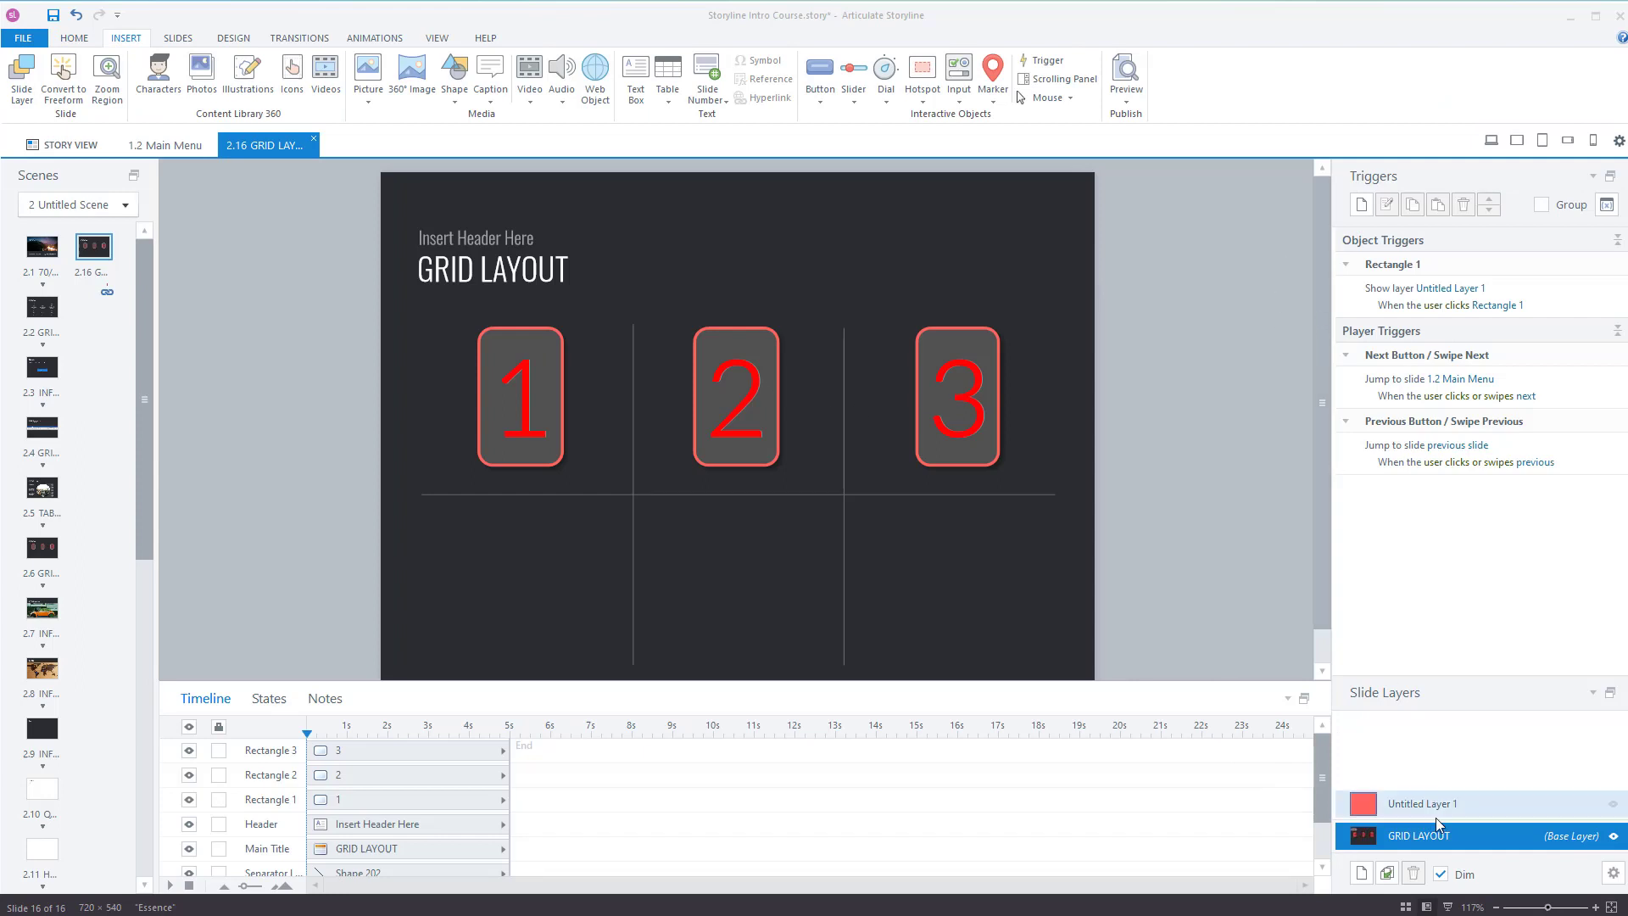
- Add Untitled Layer 2 with the pasted red square moved to the bottom-middle cell
left_click(1362, 873)
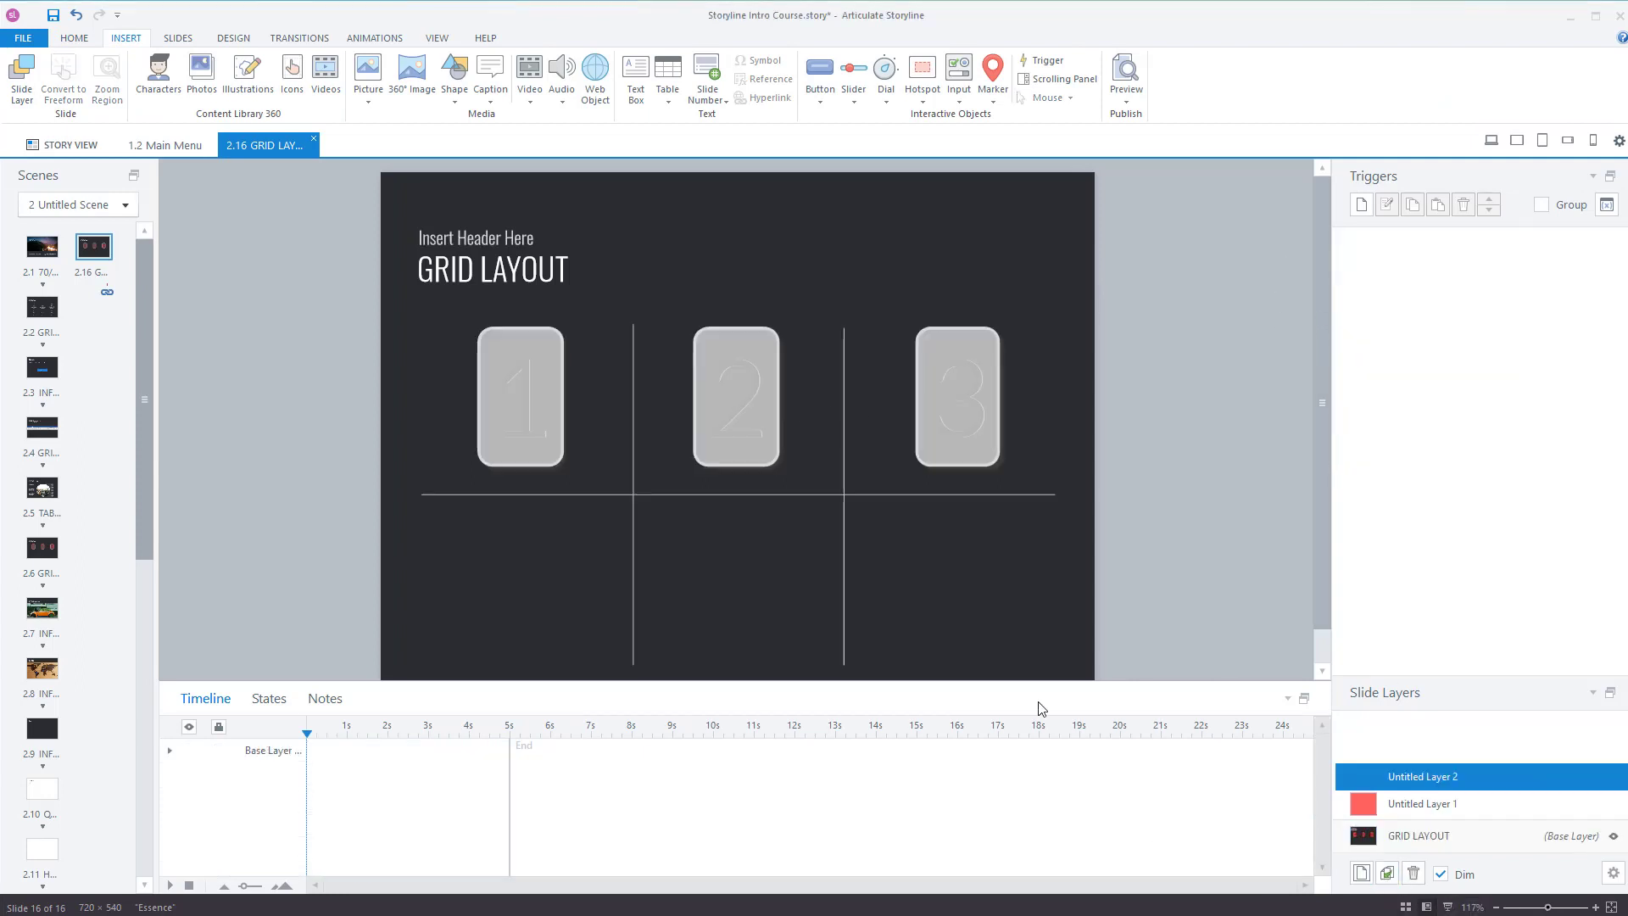
key("ctrl+v")
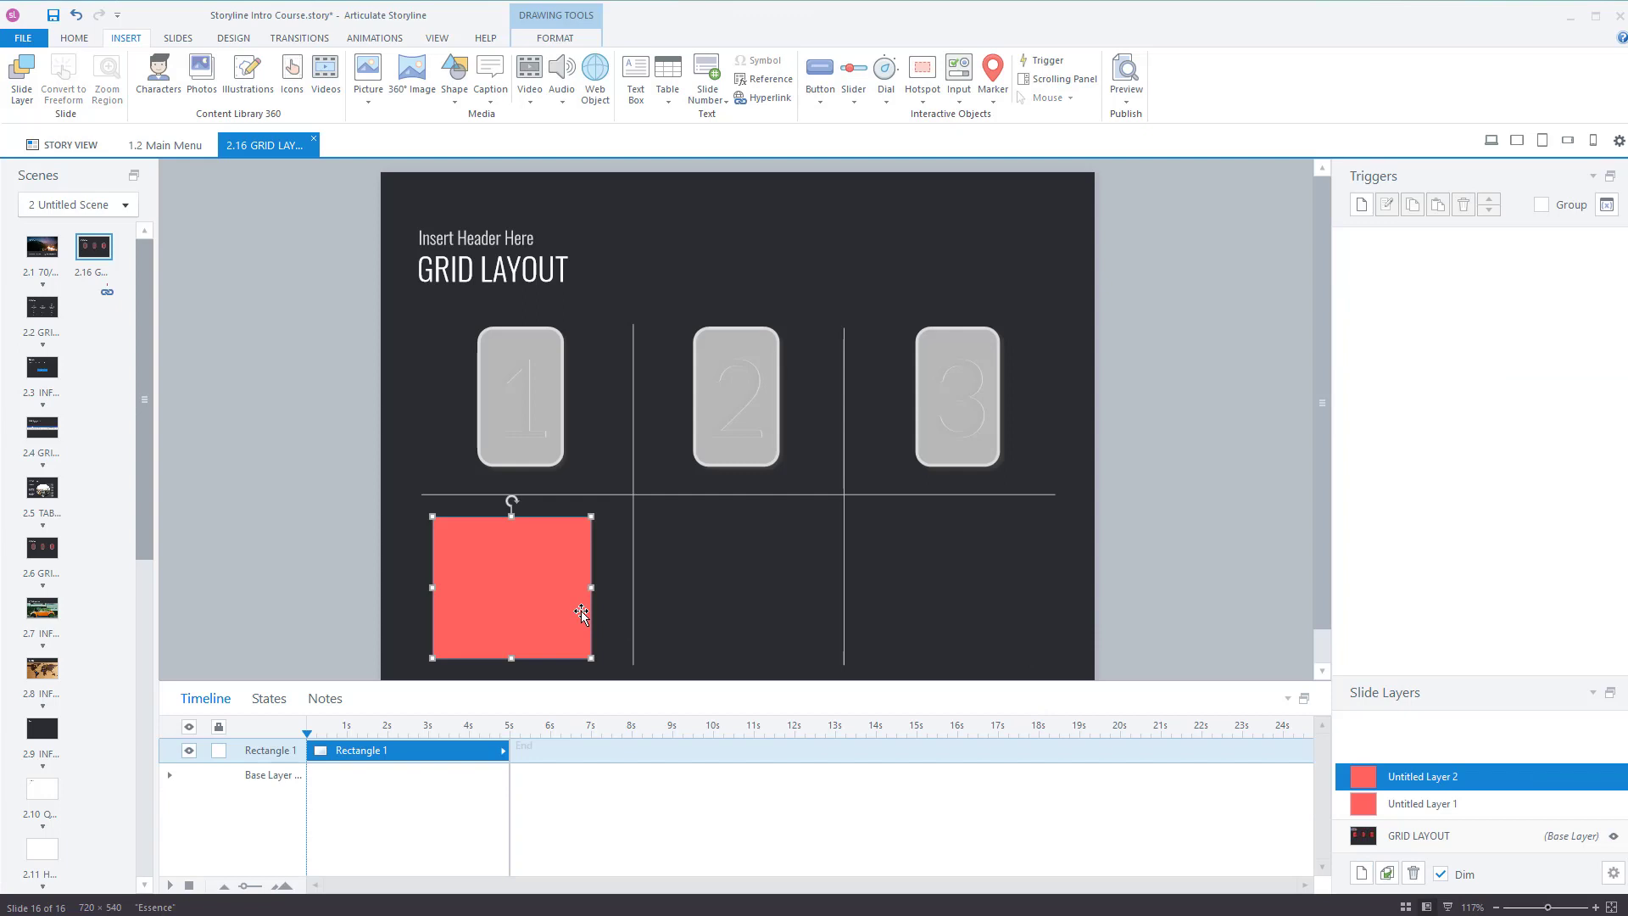
left_click_drag(590, 610, 817, 604)
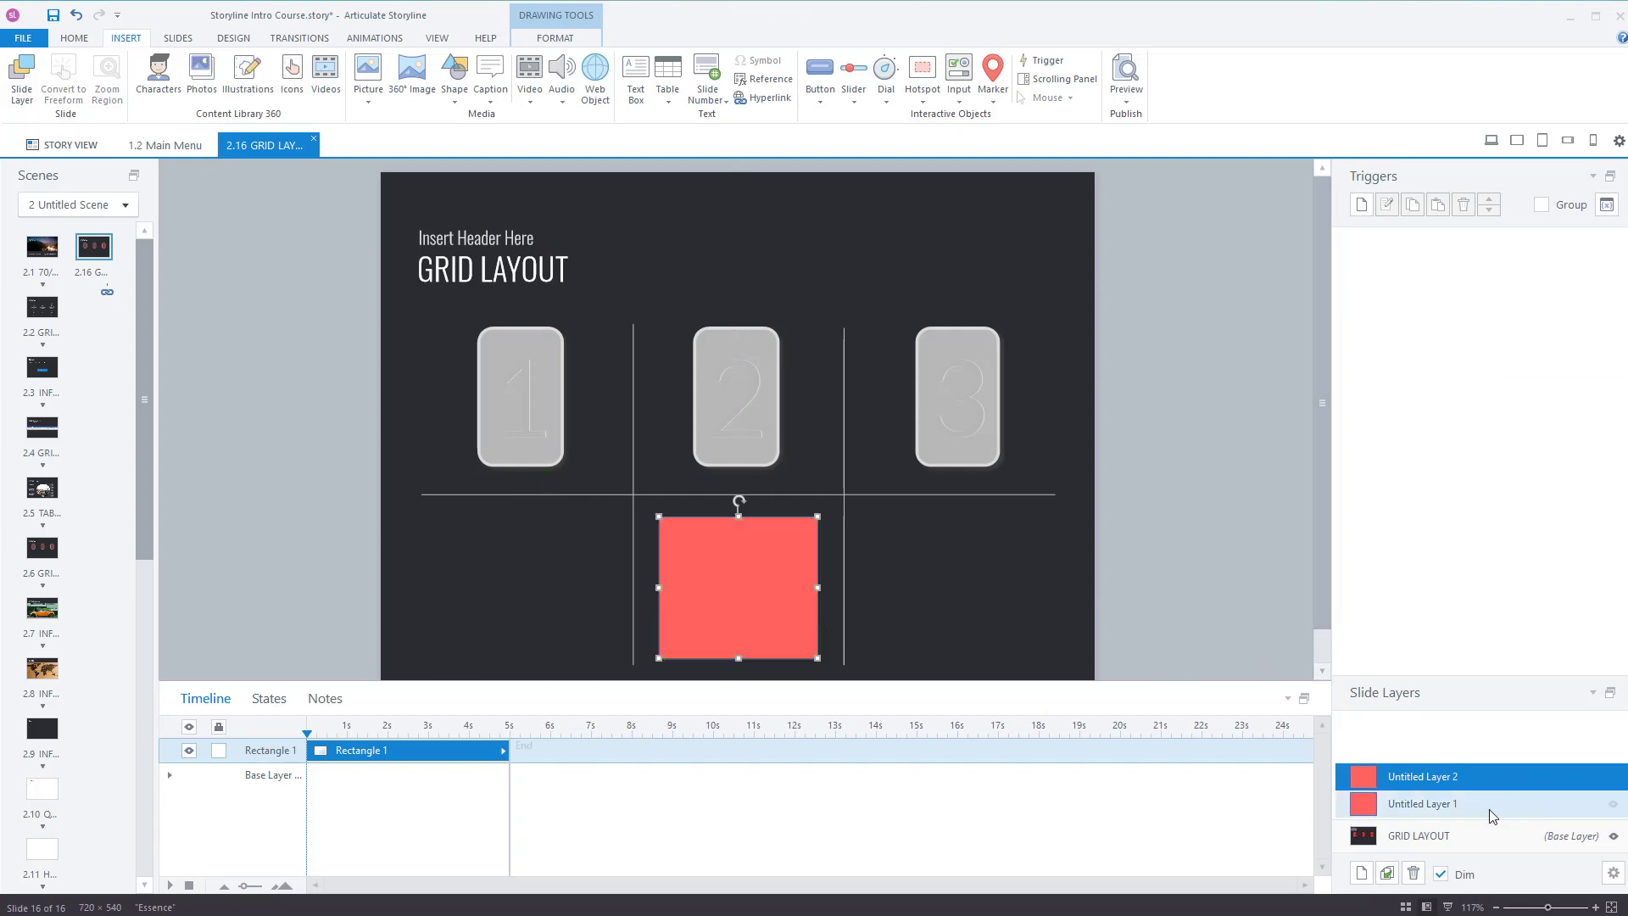
left_click(1445, 838)
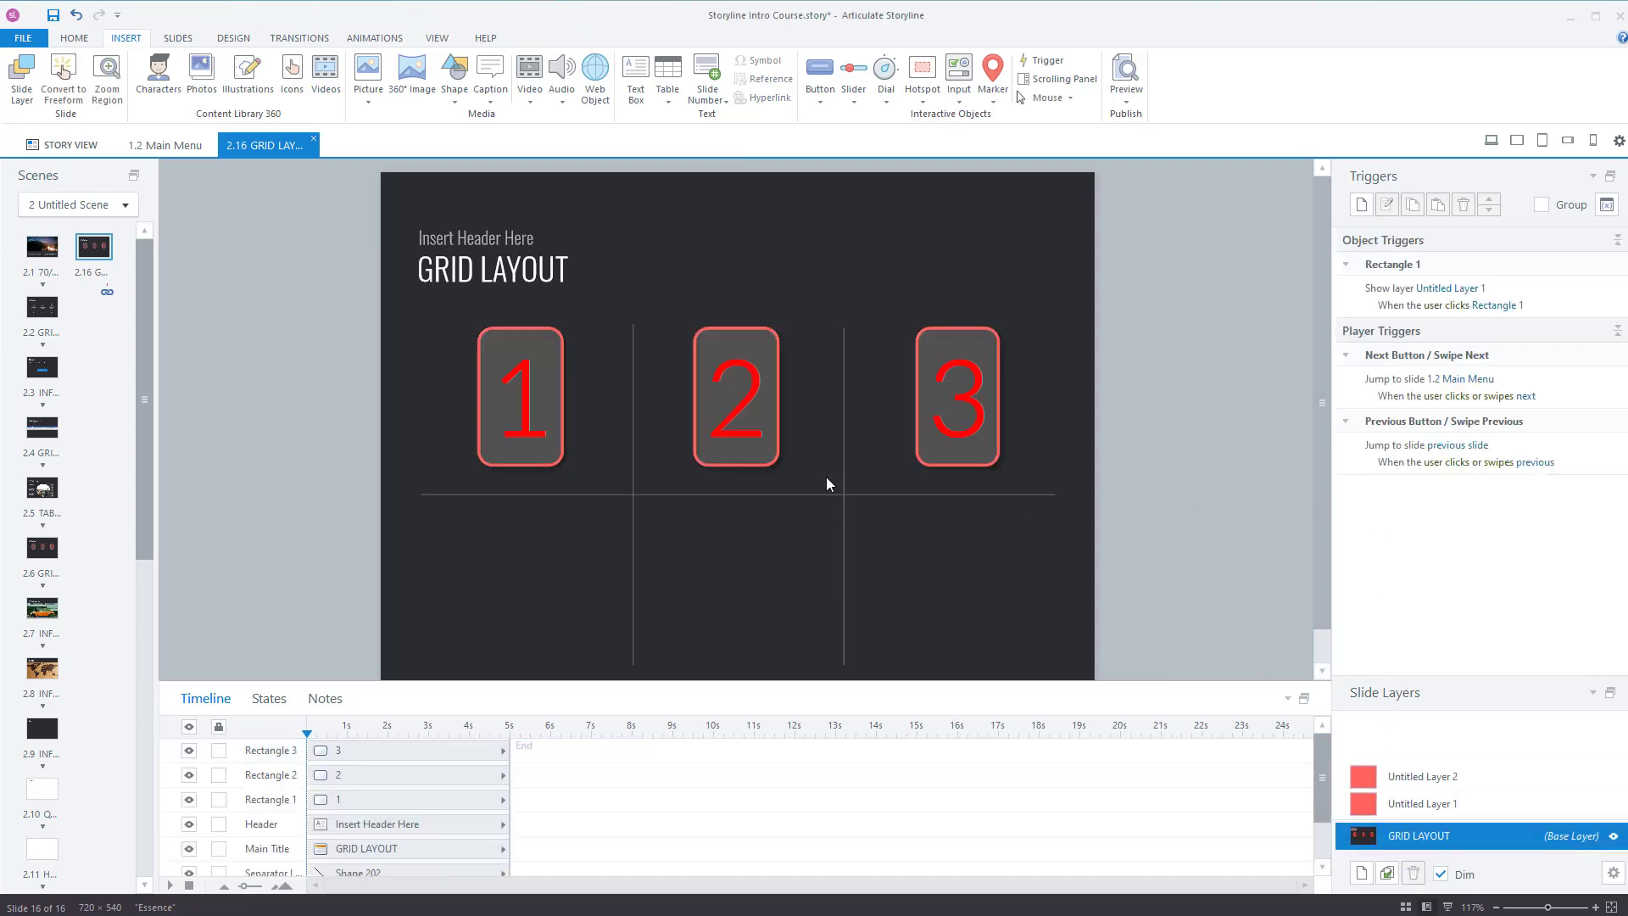
- Give button 2 a Show layer trigger for Untitled Layer 2
left_click(771, 422)
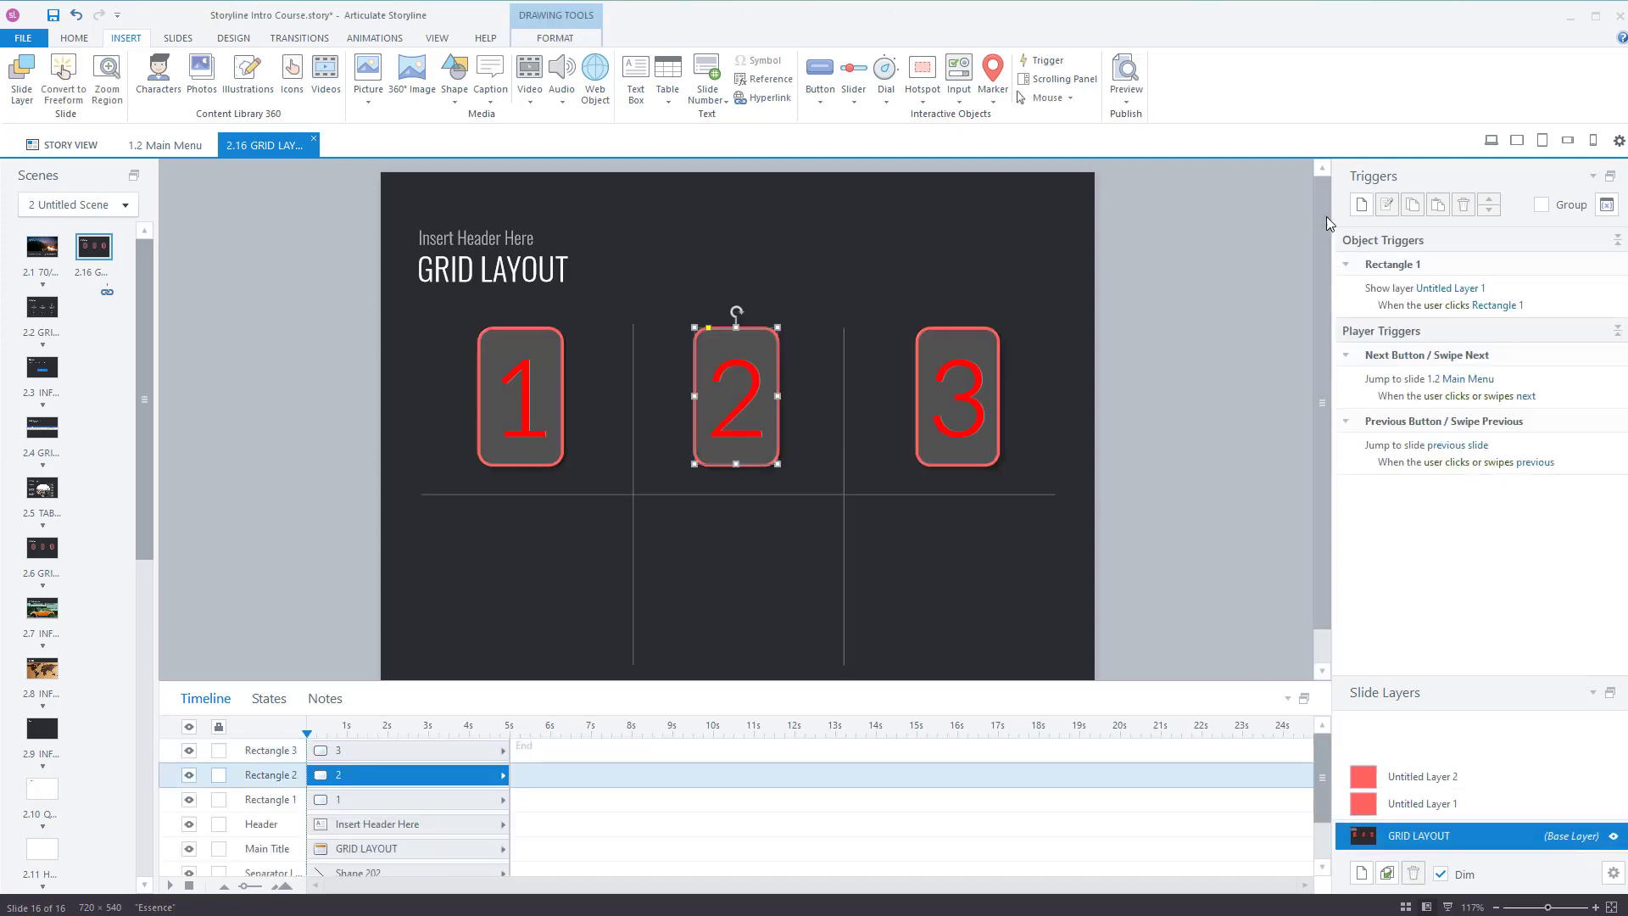
left_click(1360, 205)
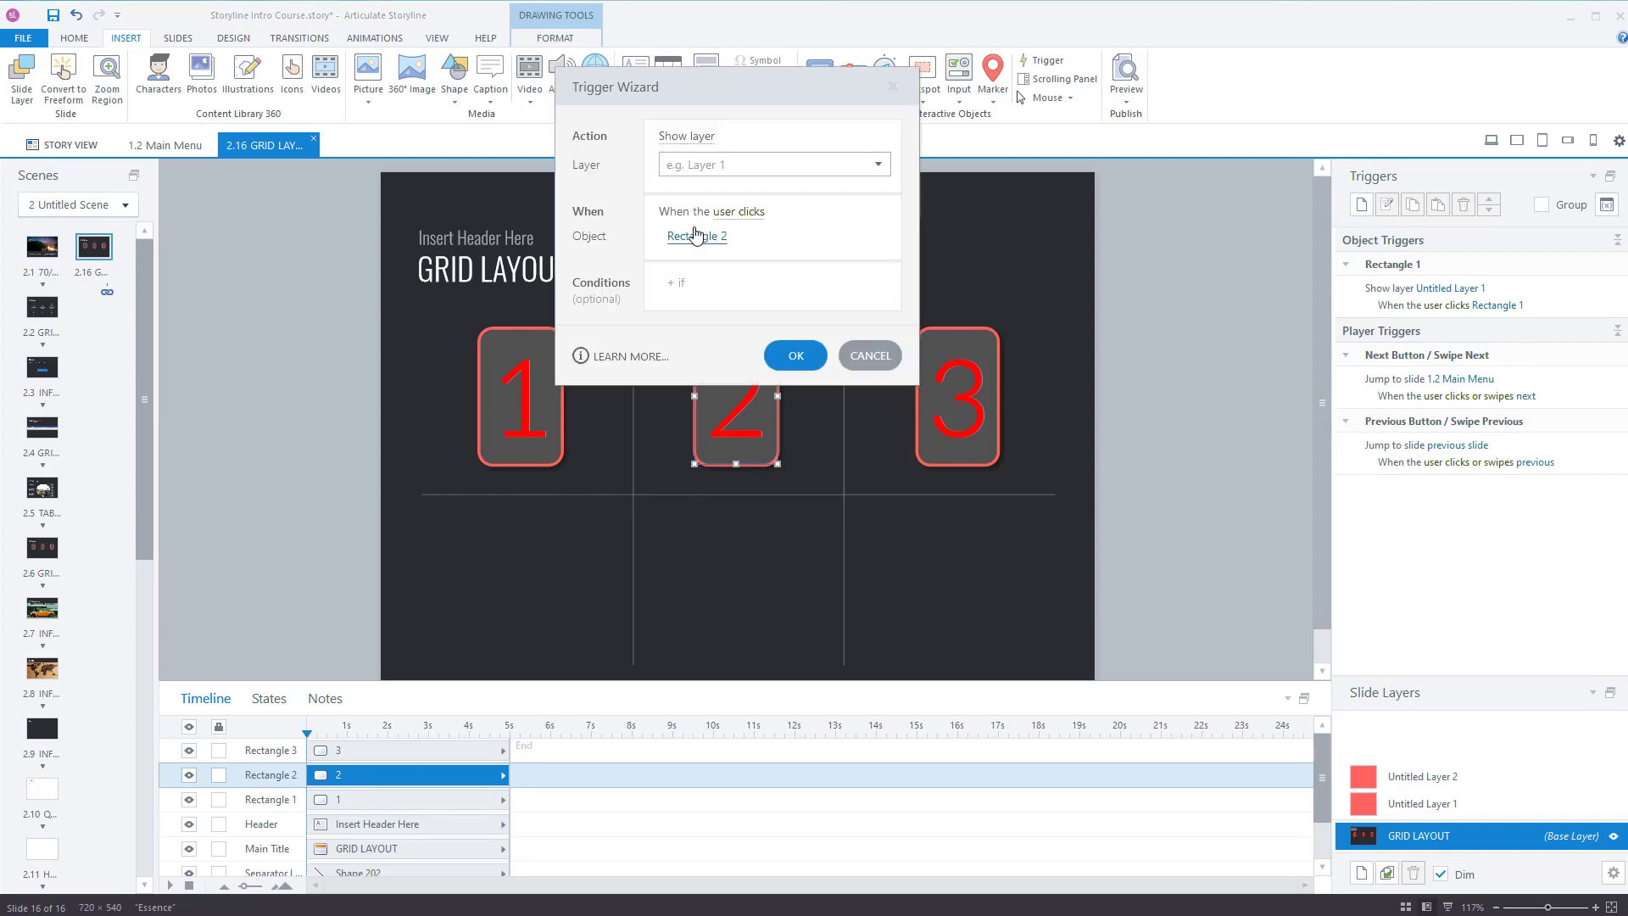
left_click(885, 169)
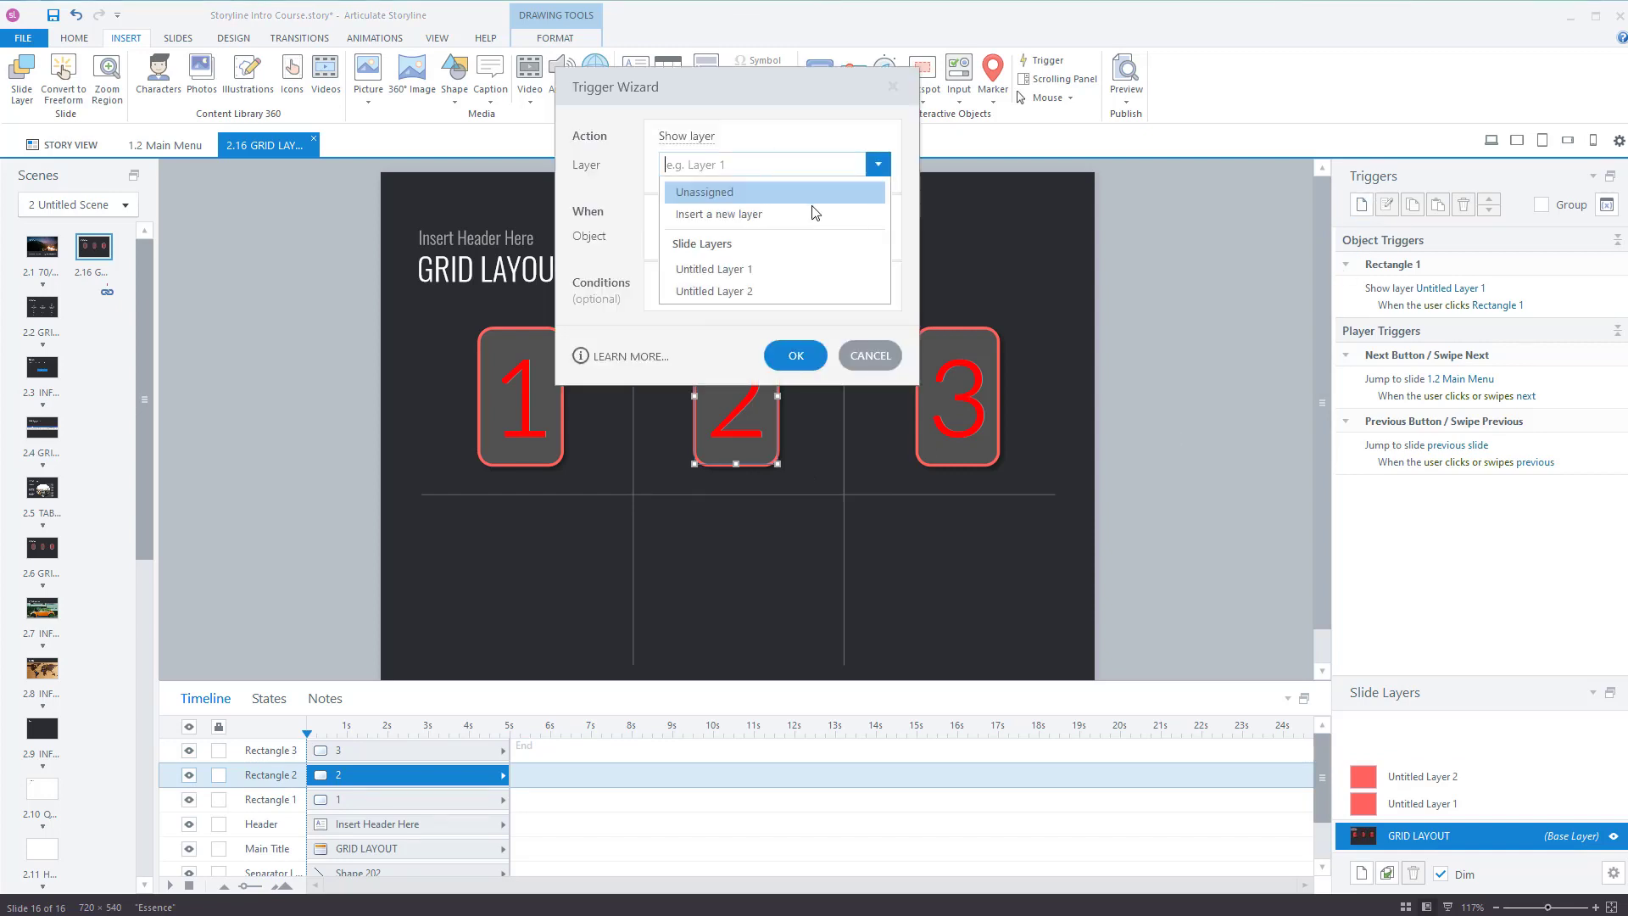
left_click(766, 288)
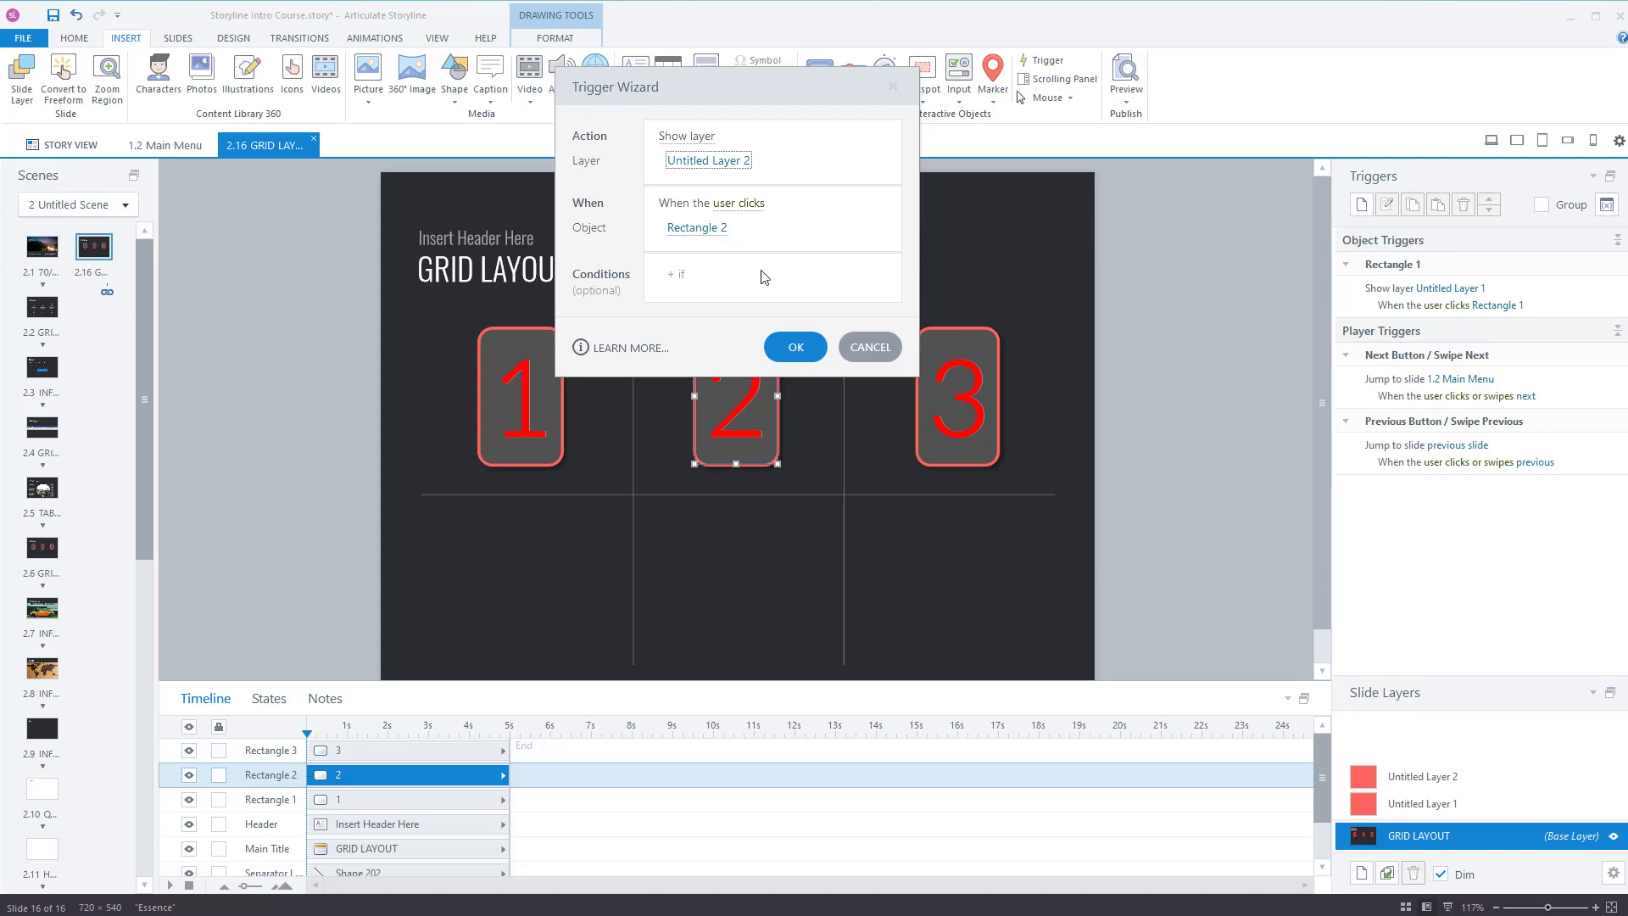
left_click(792, 346)
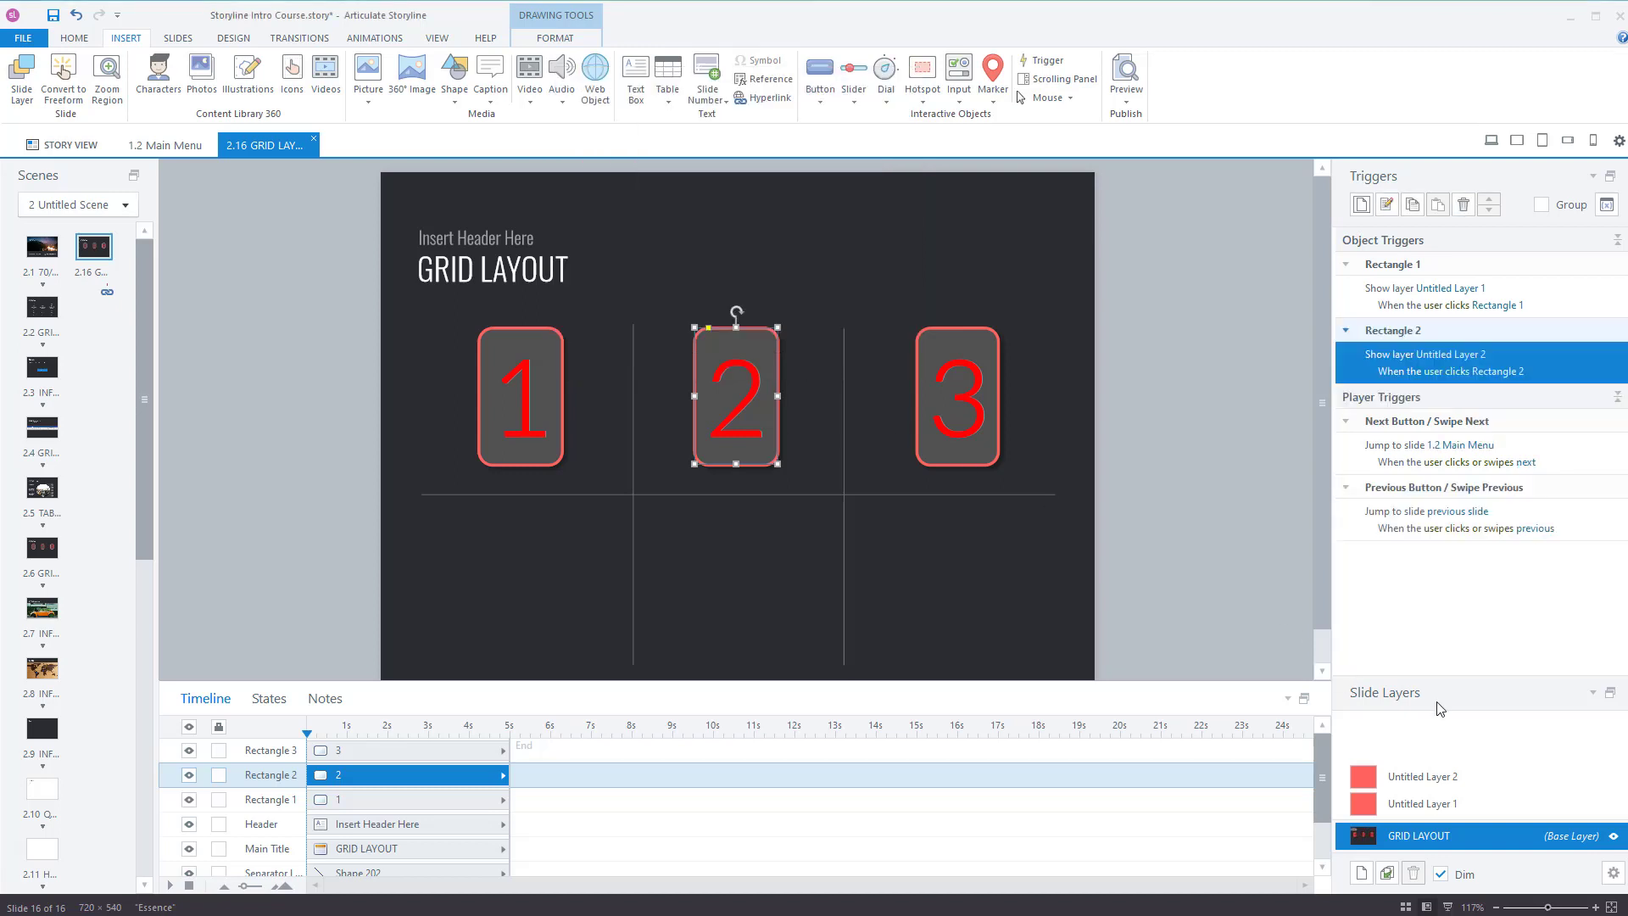
- Add Untitled Layer 3 with the pasted red square moved right along the bottom row
left_click(1363, 873)
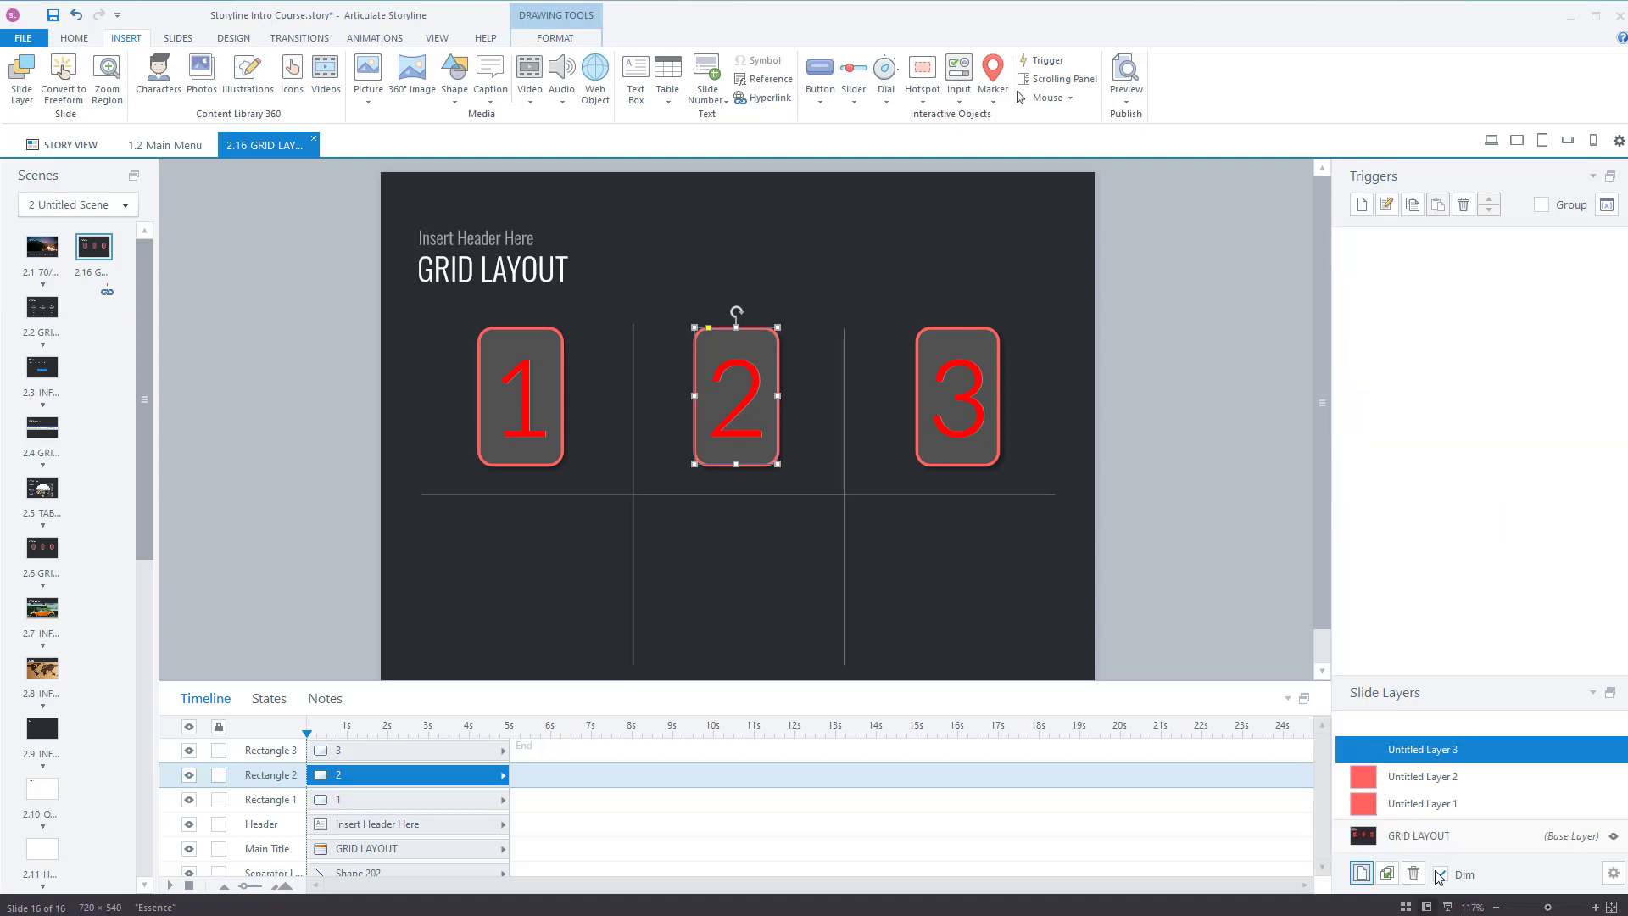
key("ctrl+v")
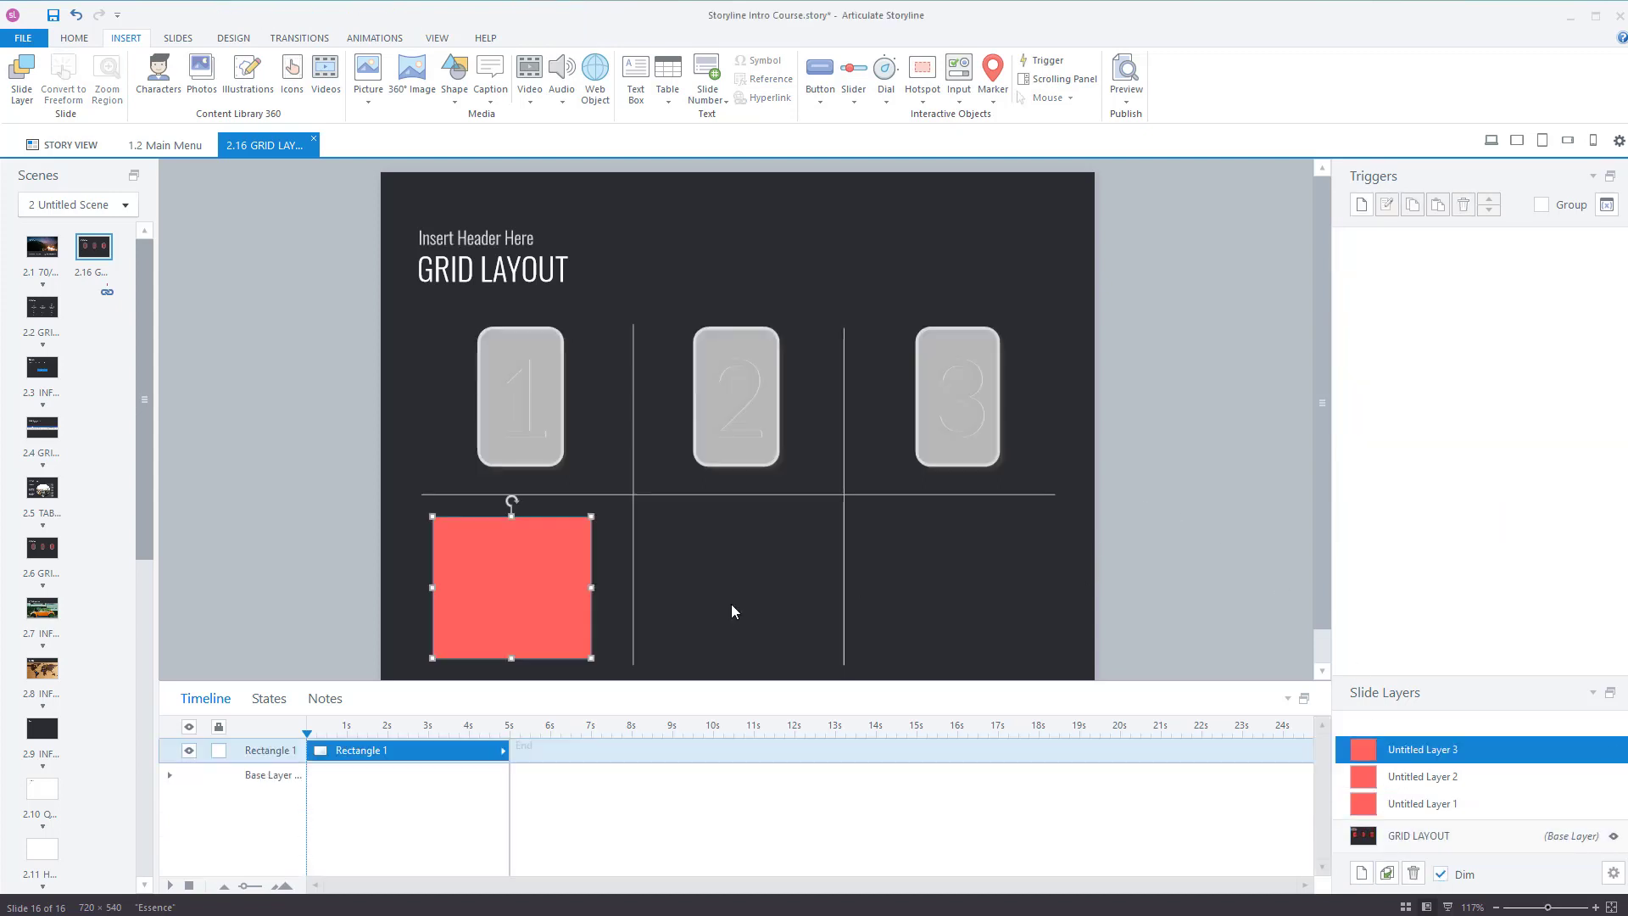
left_click_drag(583, 609, 1041, 608)
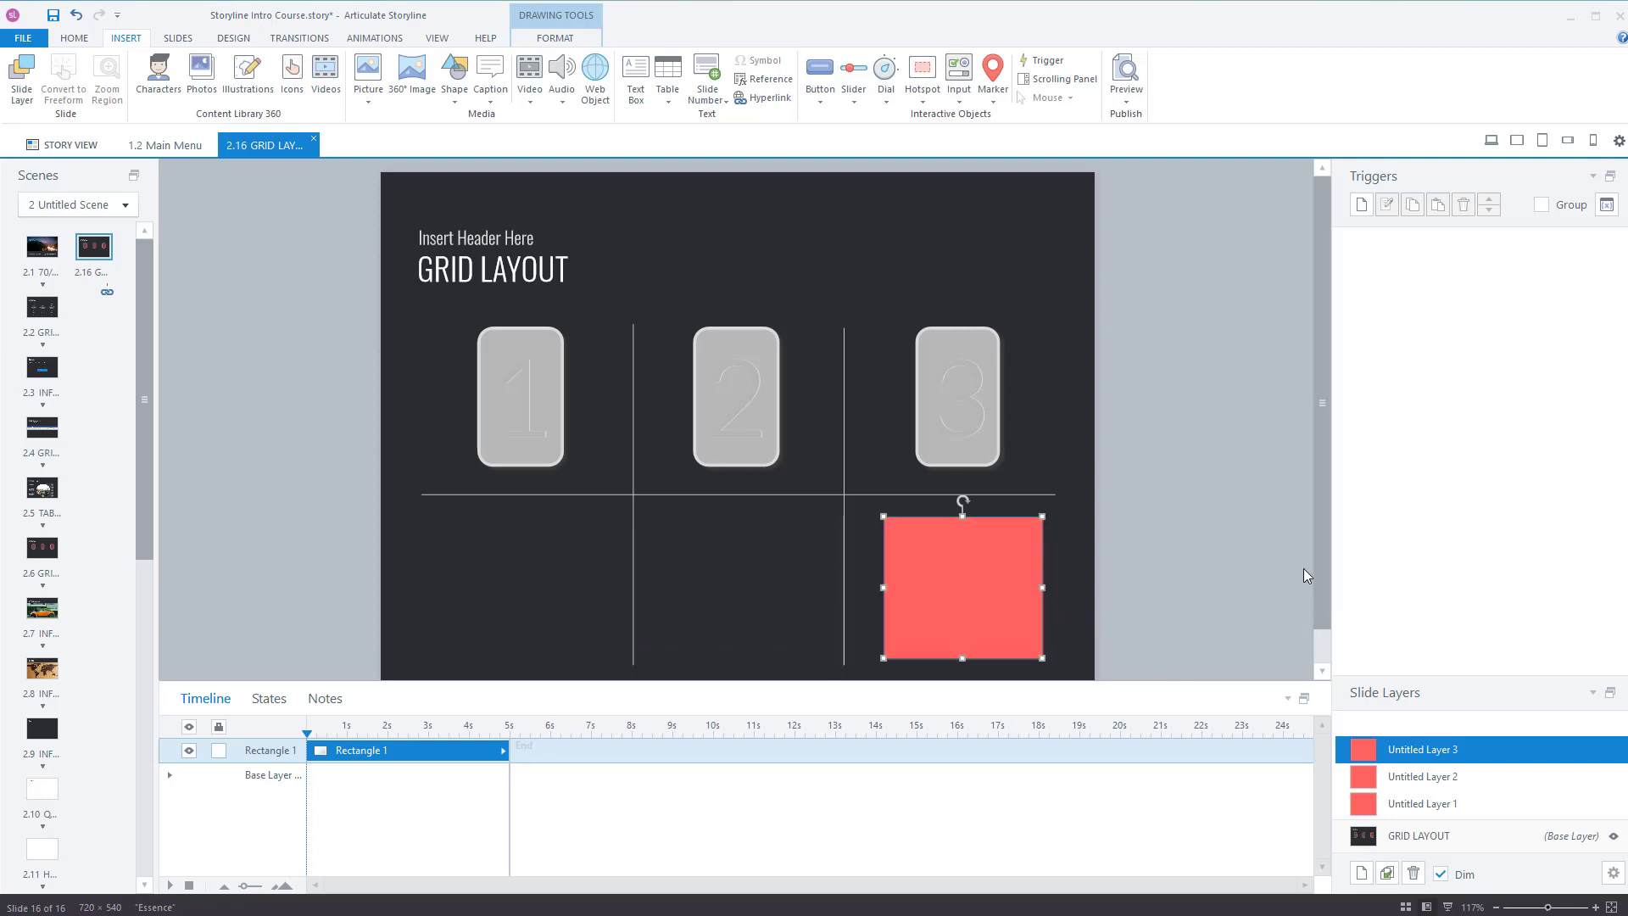
left_click(1444, 839)
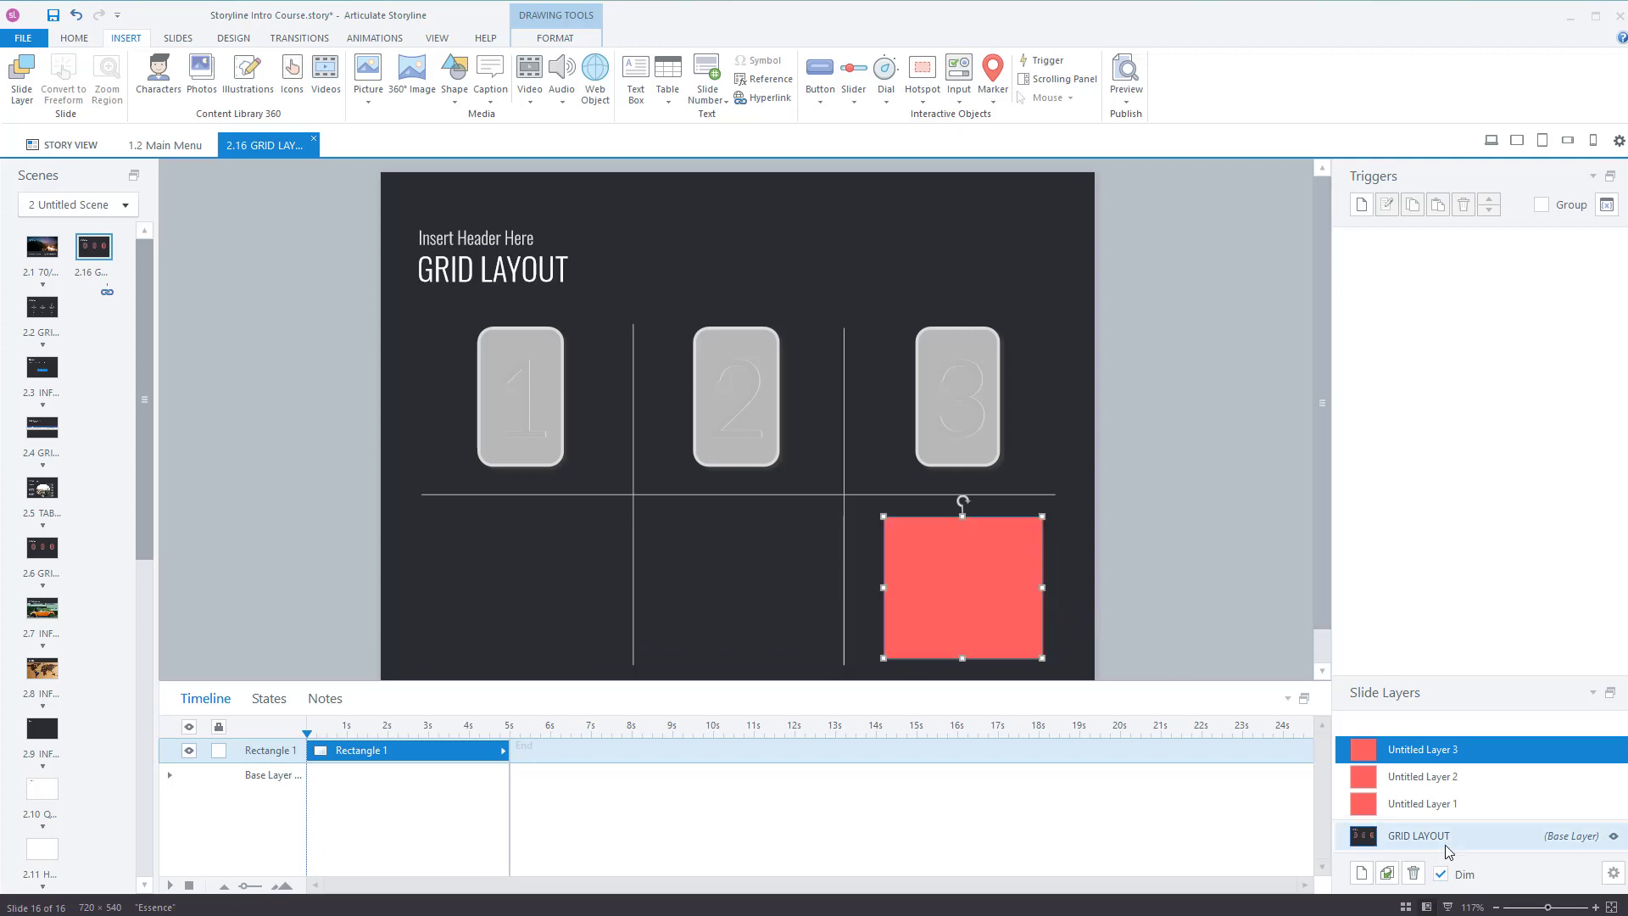
- Give button 3 a Show layer trigger for Untitled Layer 3
left_click(985, 451)
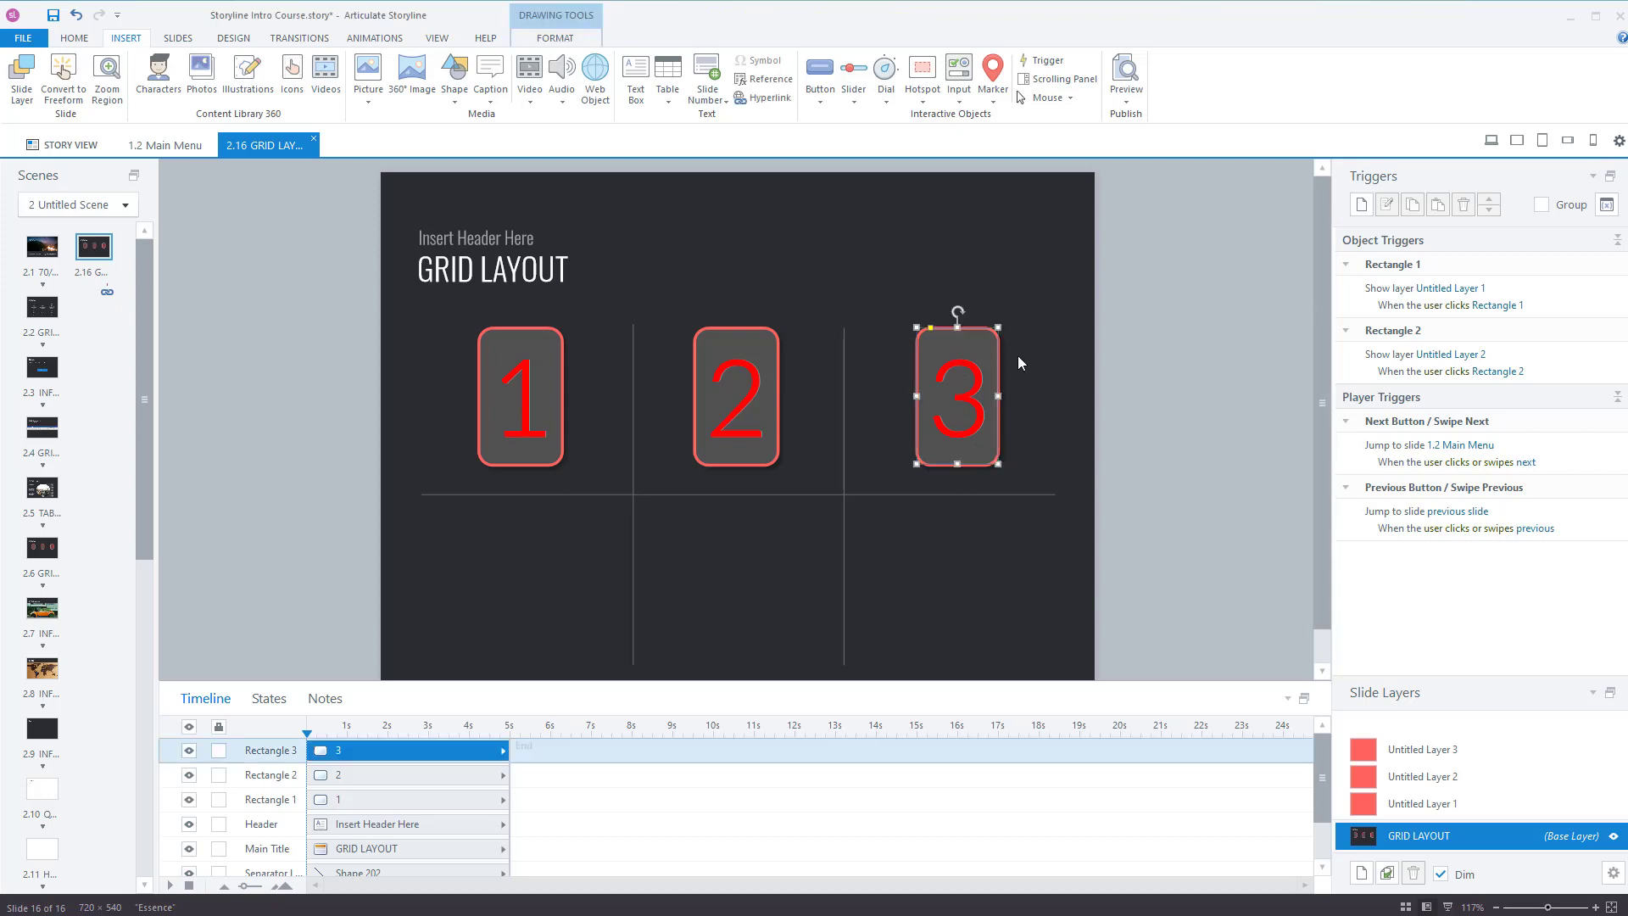
left_click(1360, 207)
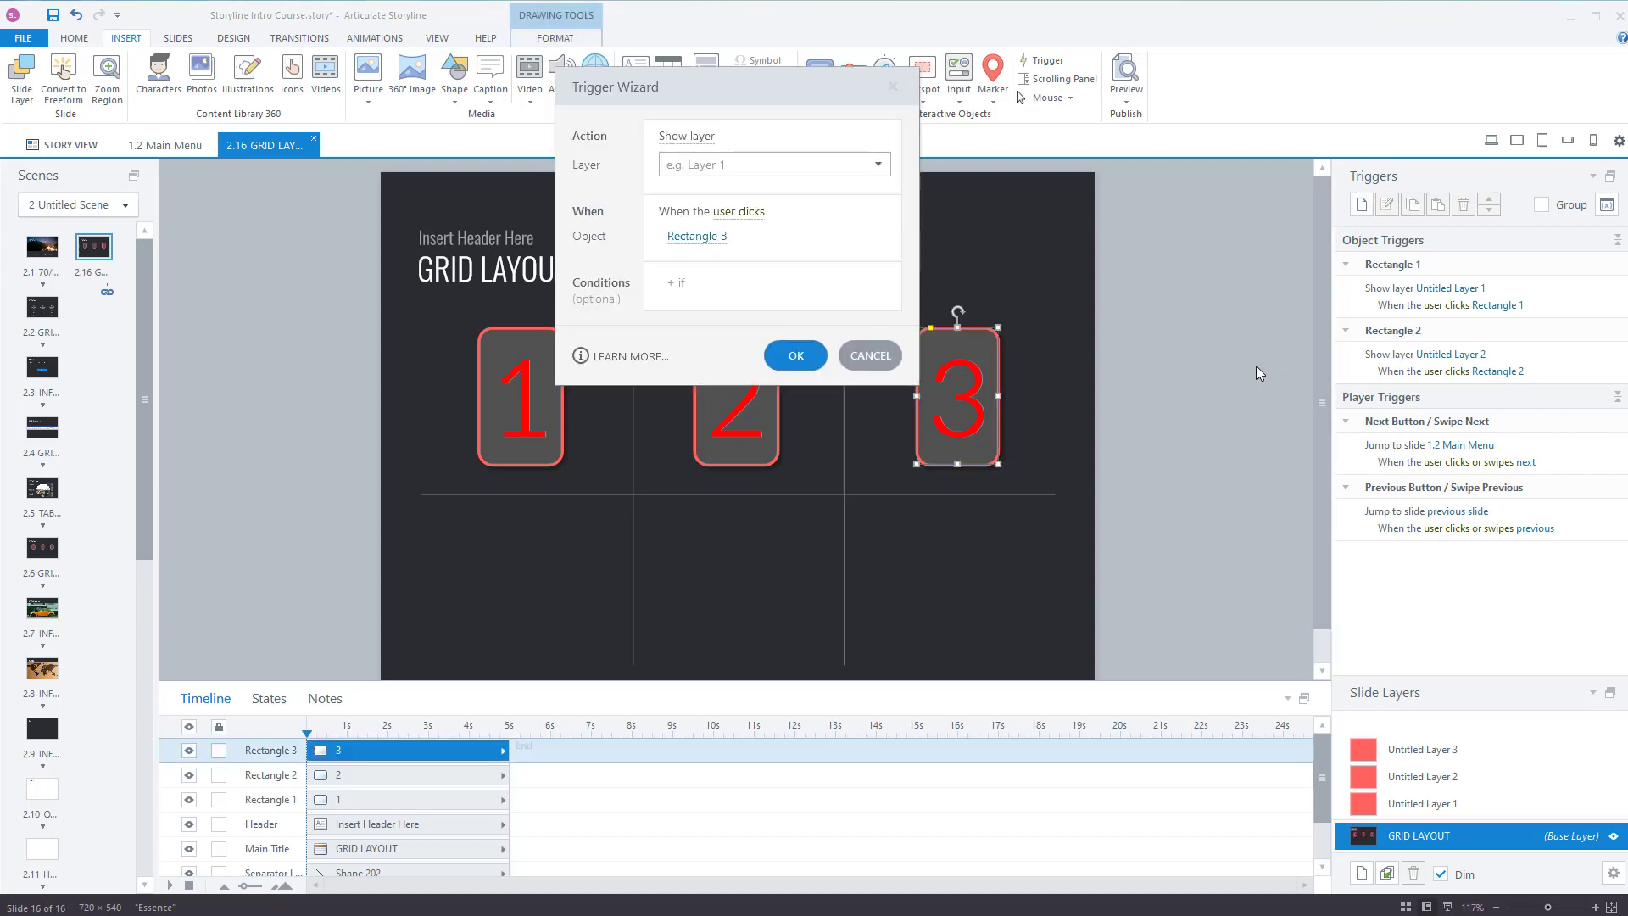
left_click(878, 165)
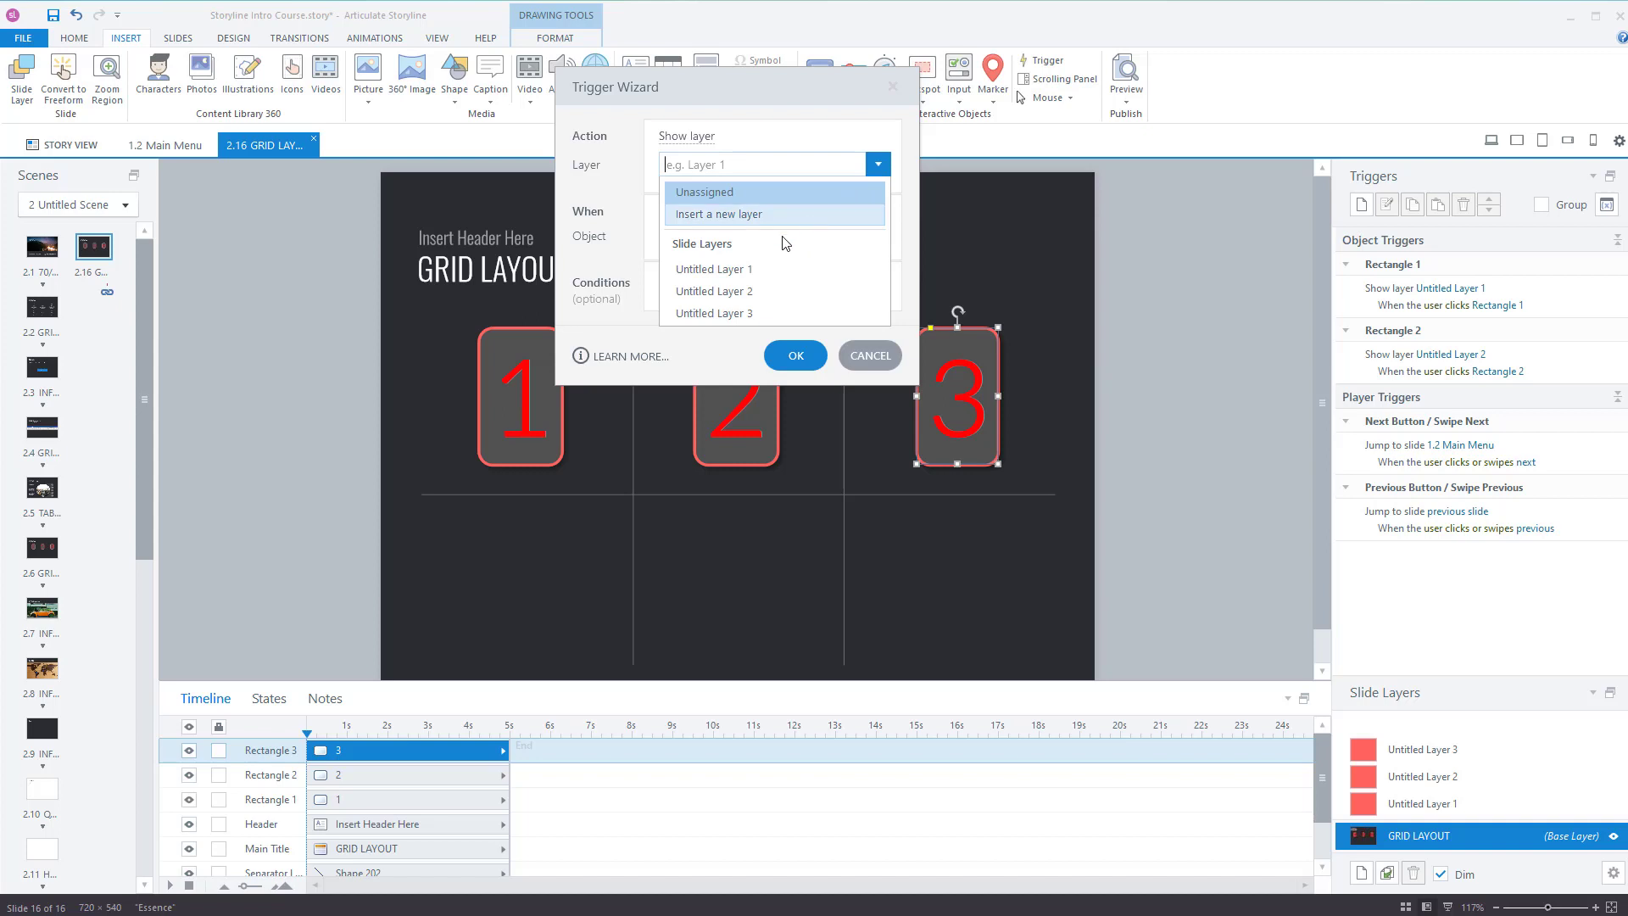
left_click(762, 313)
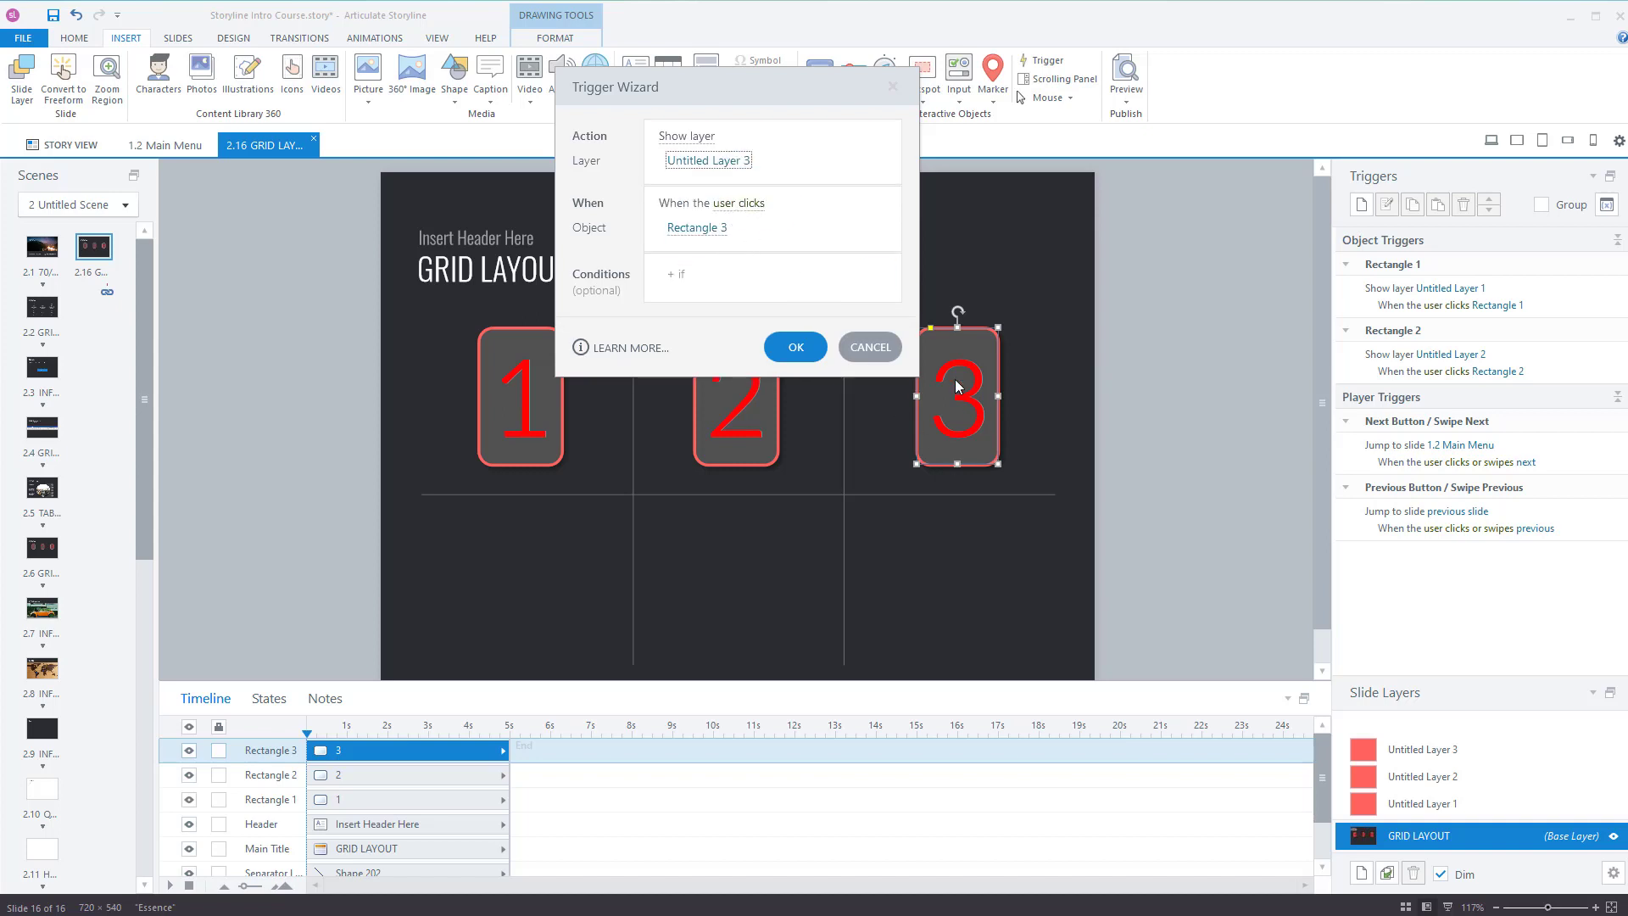
left_click(796, 346)
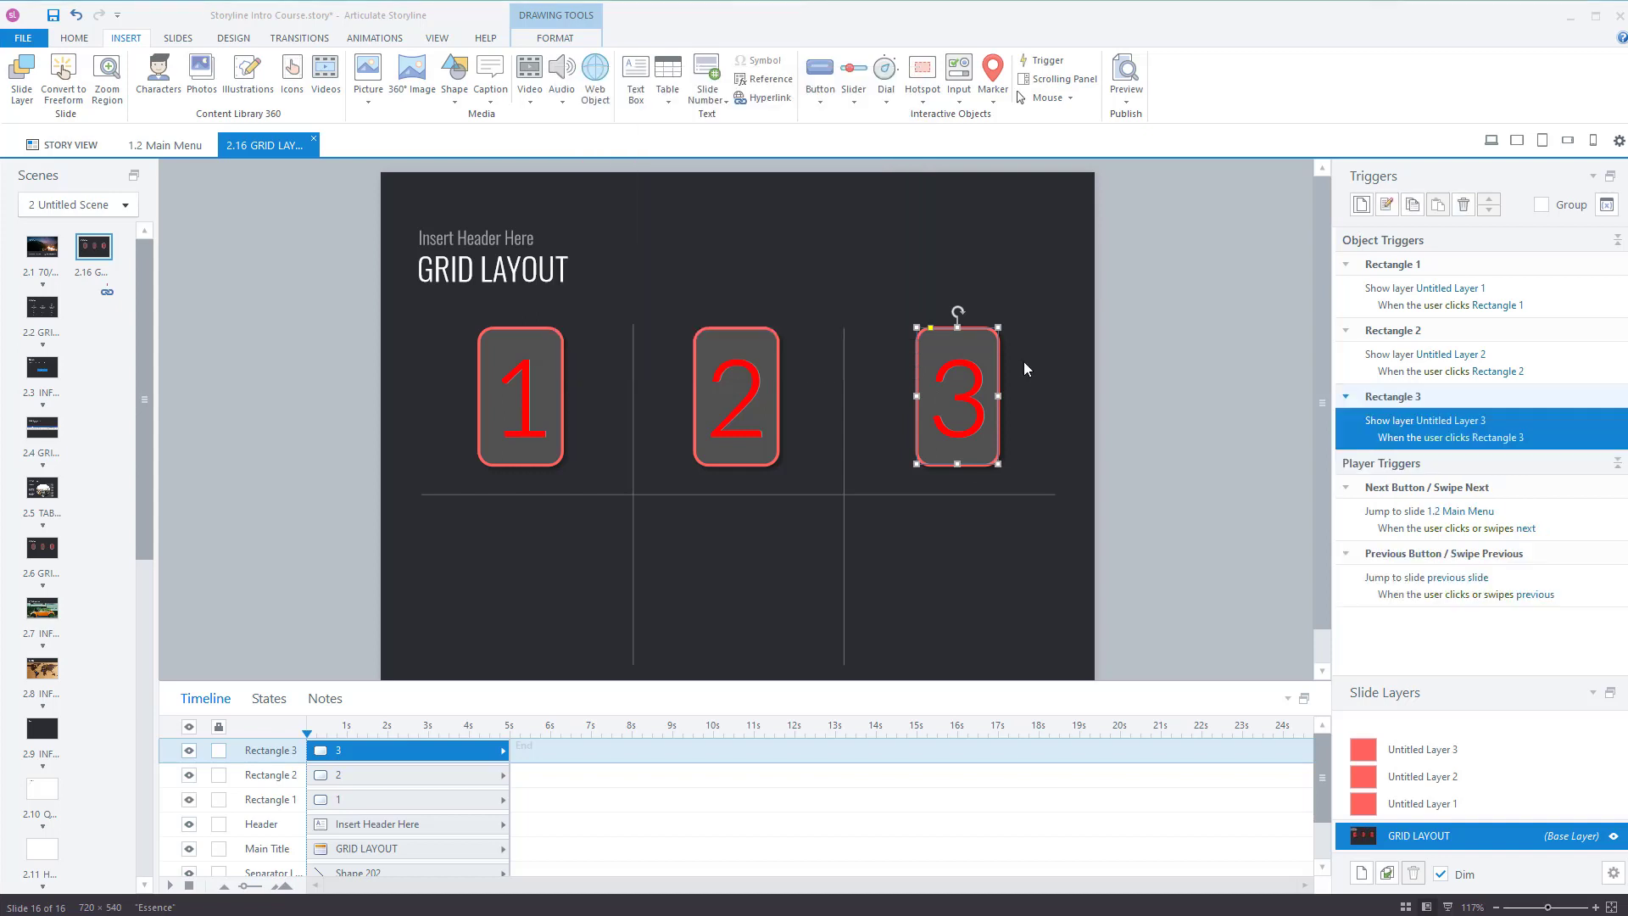
left_click(1131, 101)
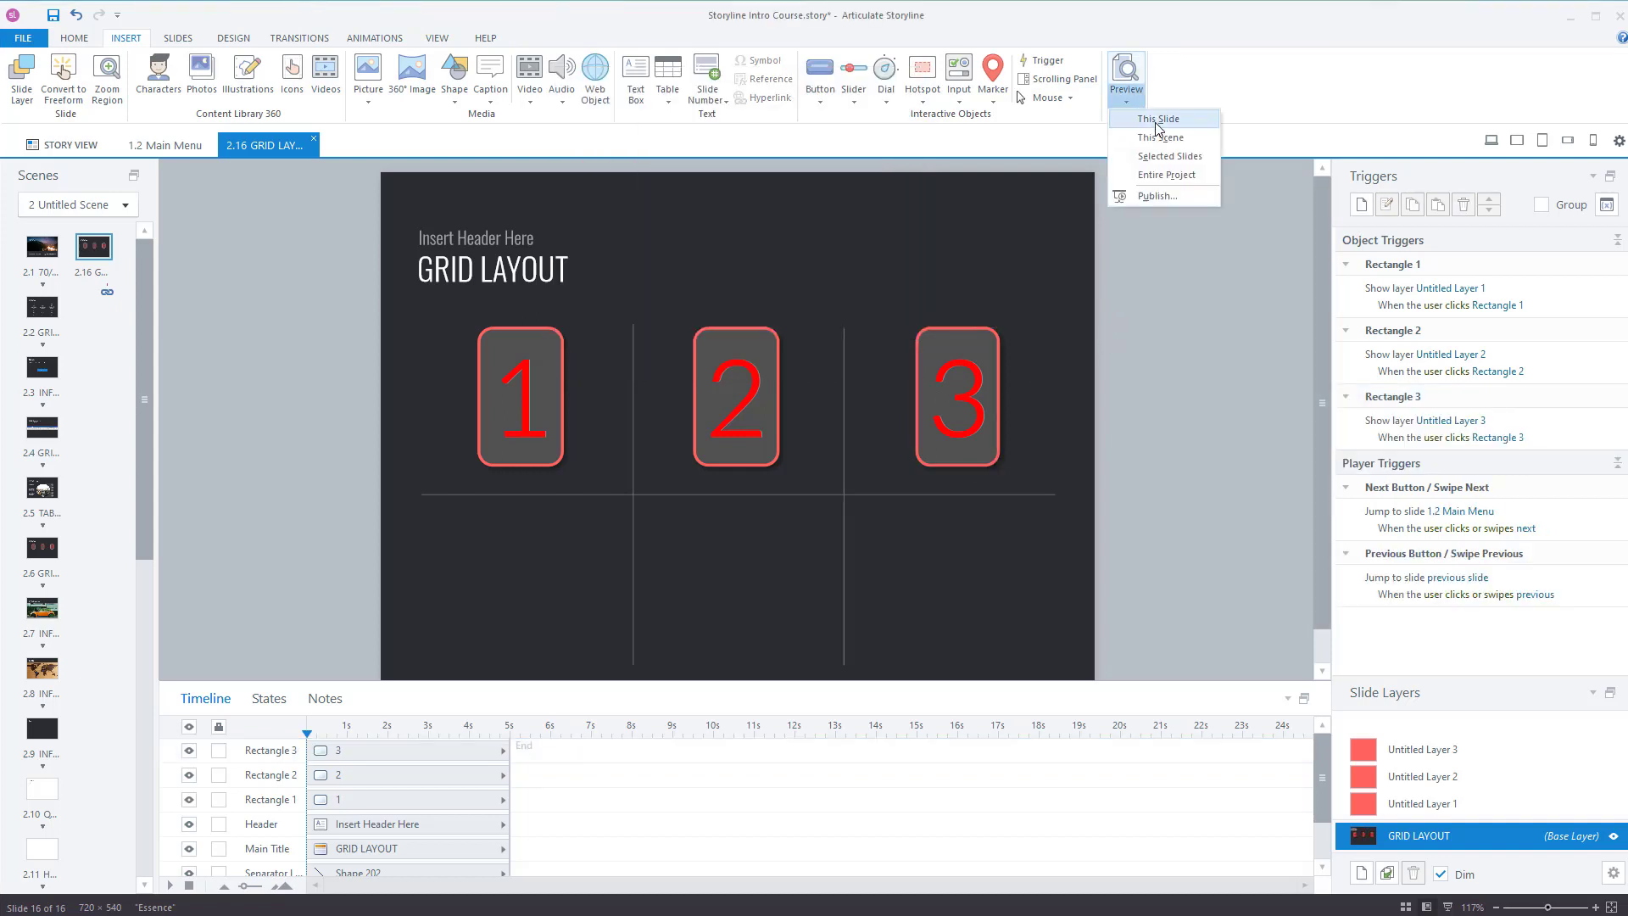
left_click(1154, 121)
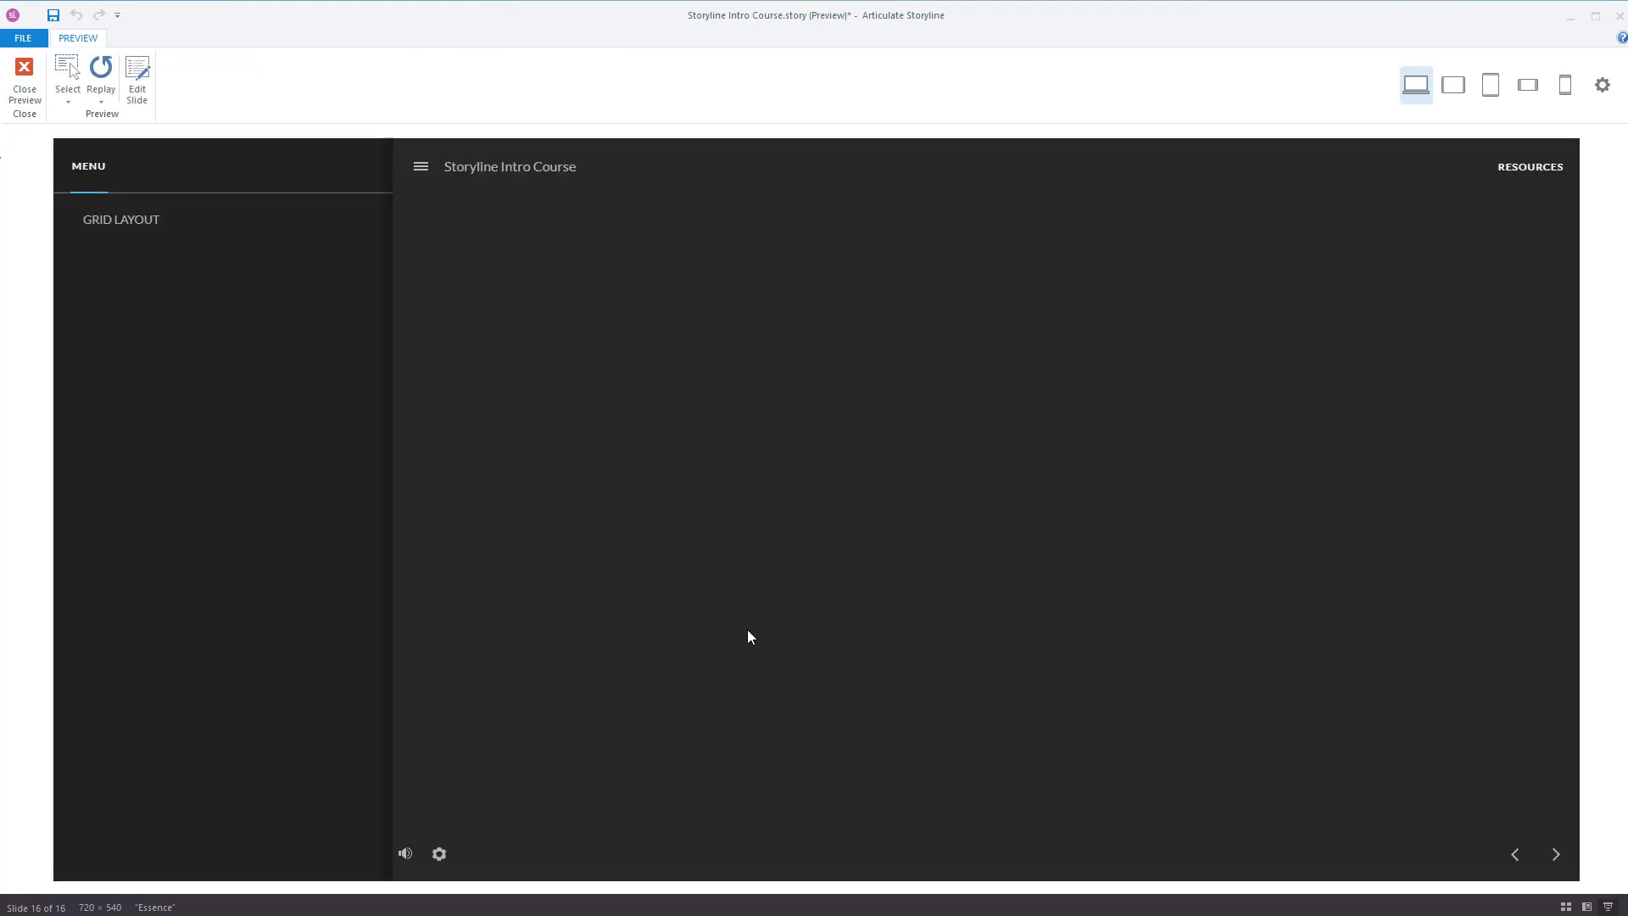
left_click(719, 477)
left_click(985, 472)
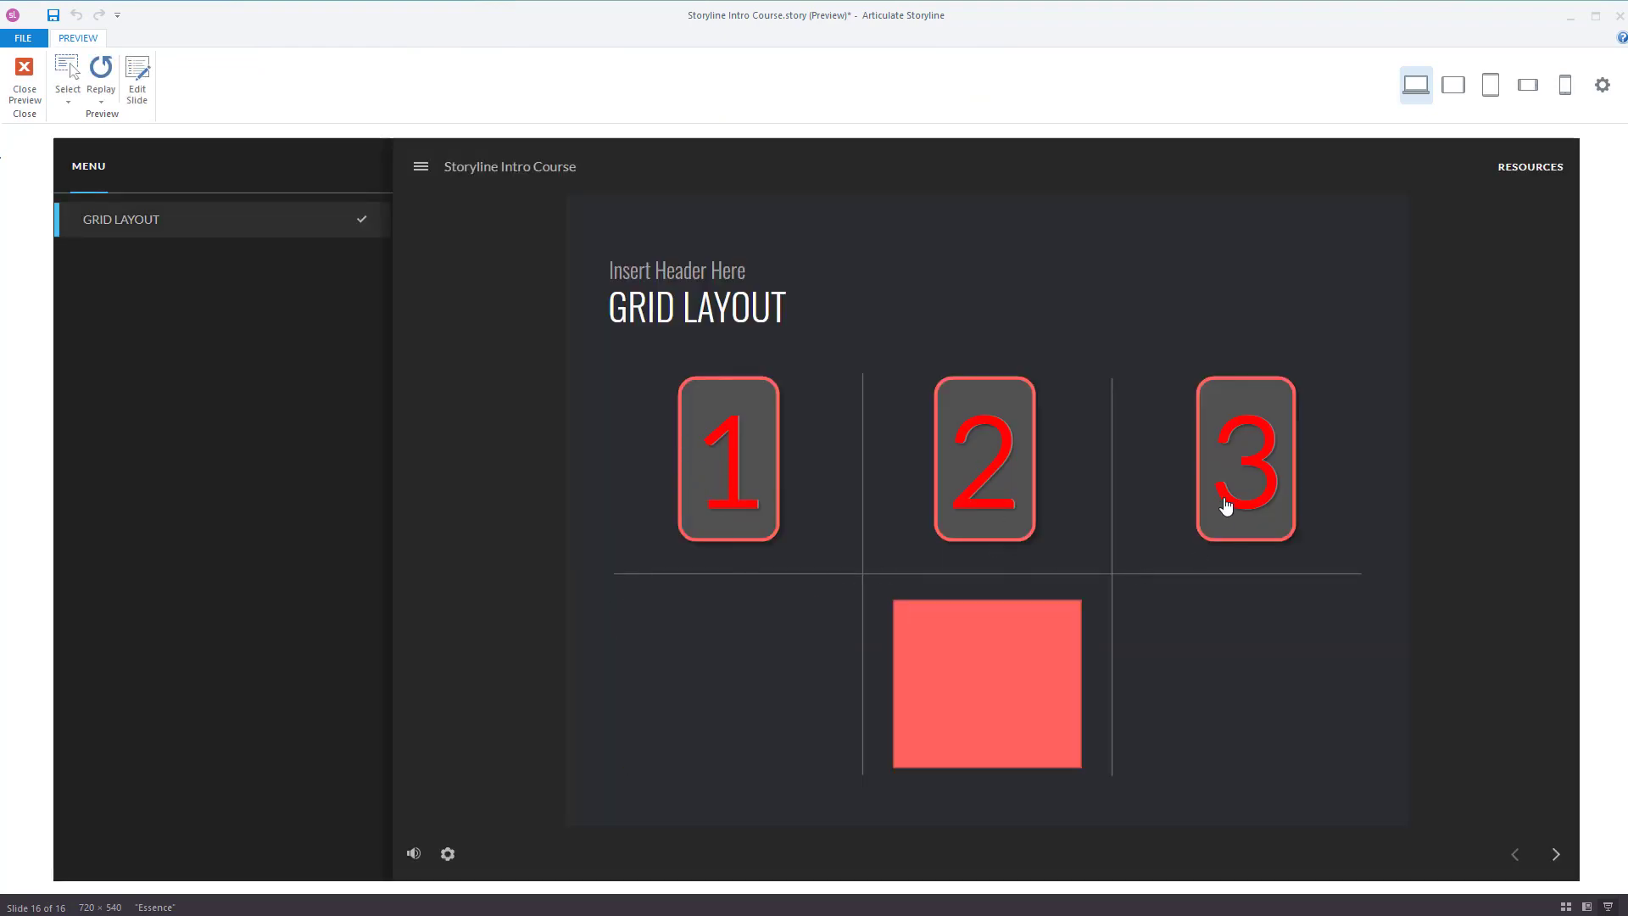
left_click(1225, 506)
left_click(988, 485)
left_click(718, 475)
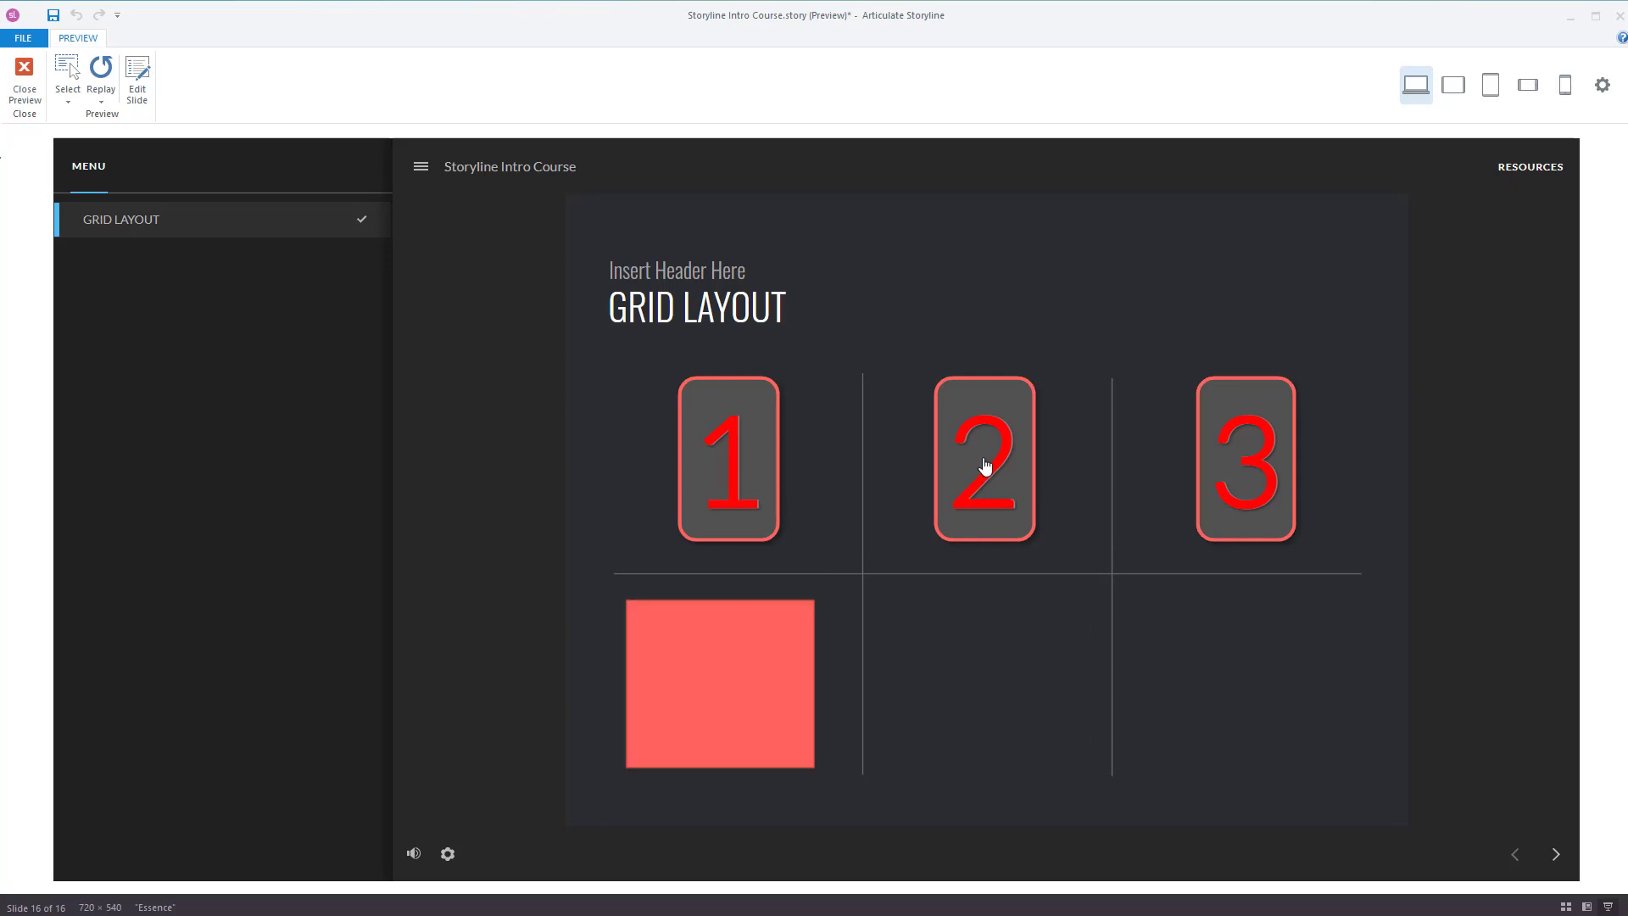
left_click(981, 466)
left_click(1251, 476)
left_click(961, 497)
left_click(24, 76)
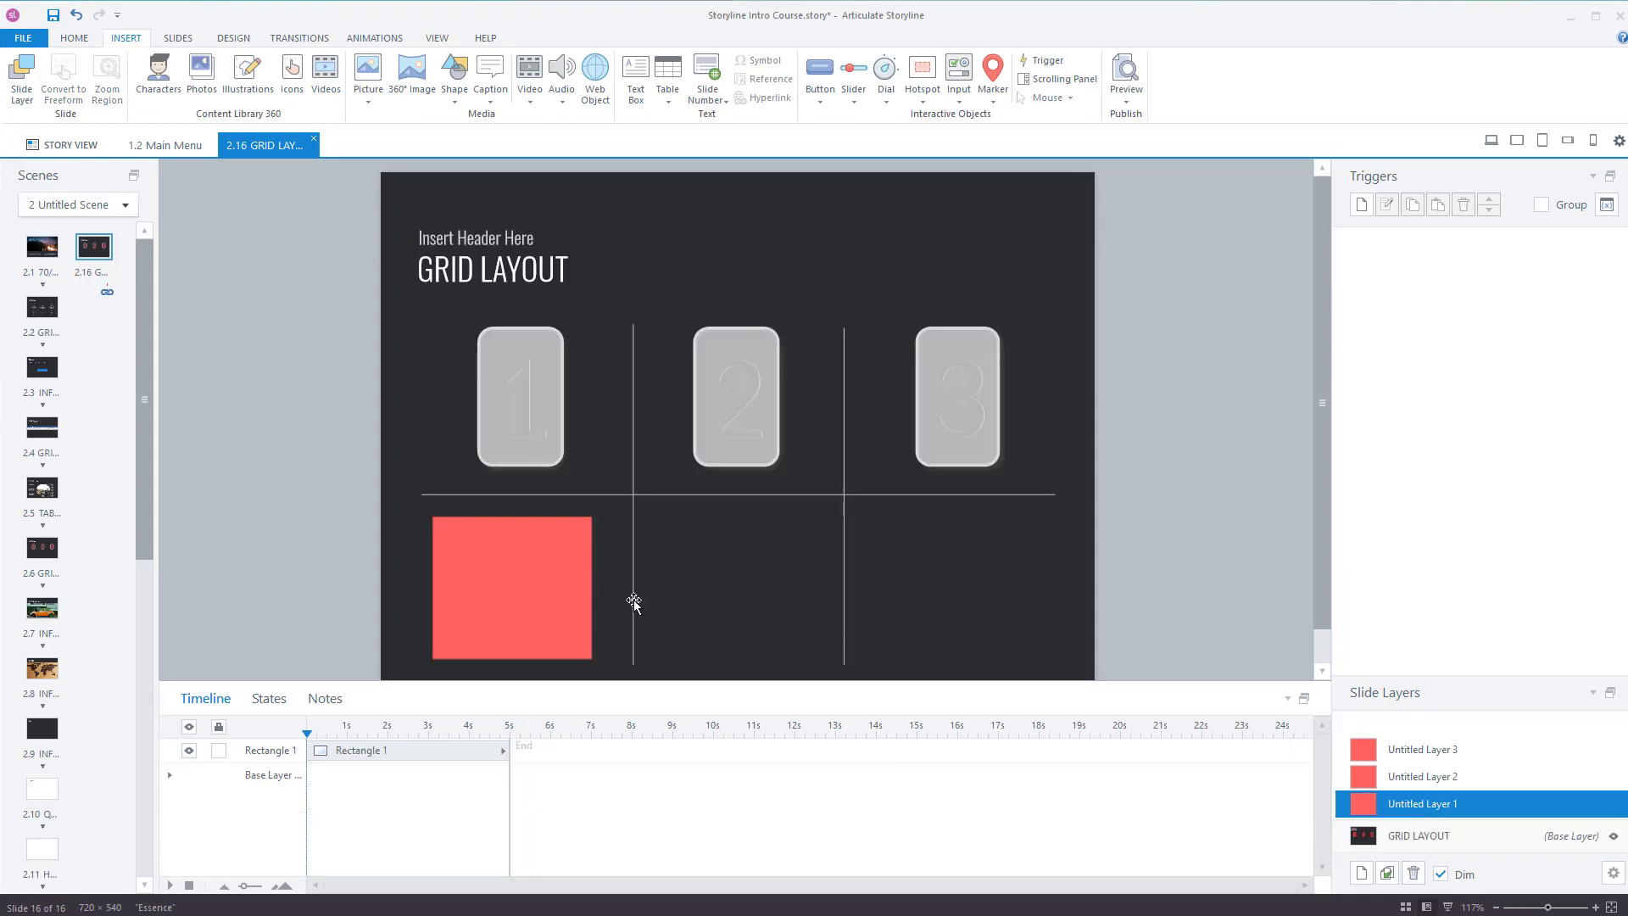
- Type 'Hello' into the red square on Untitled Layer 1
left_click(513, 594)
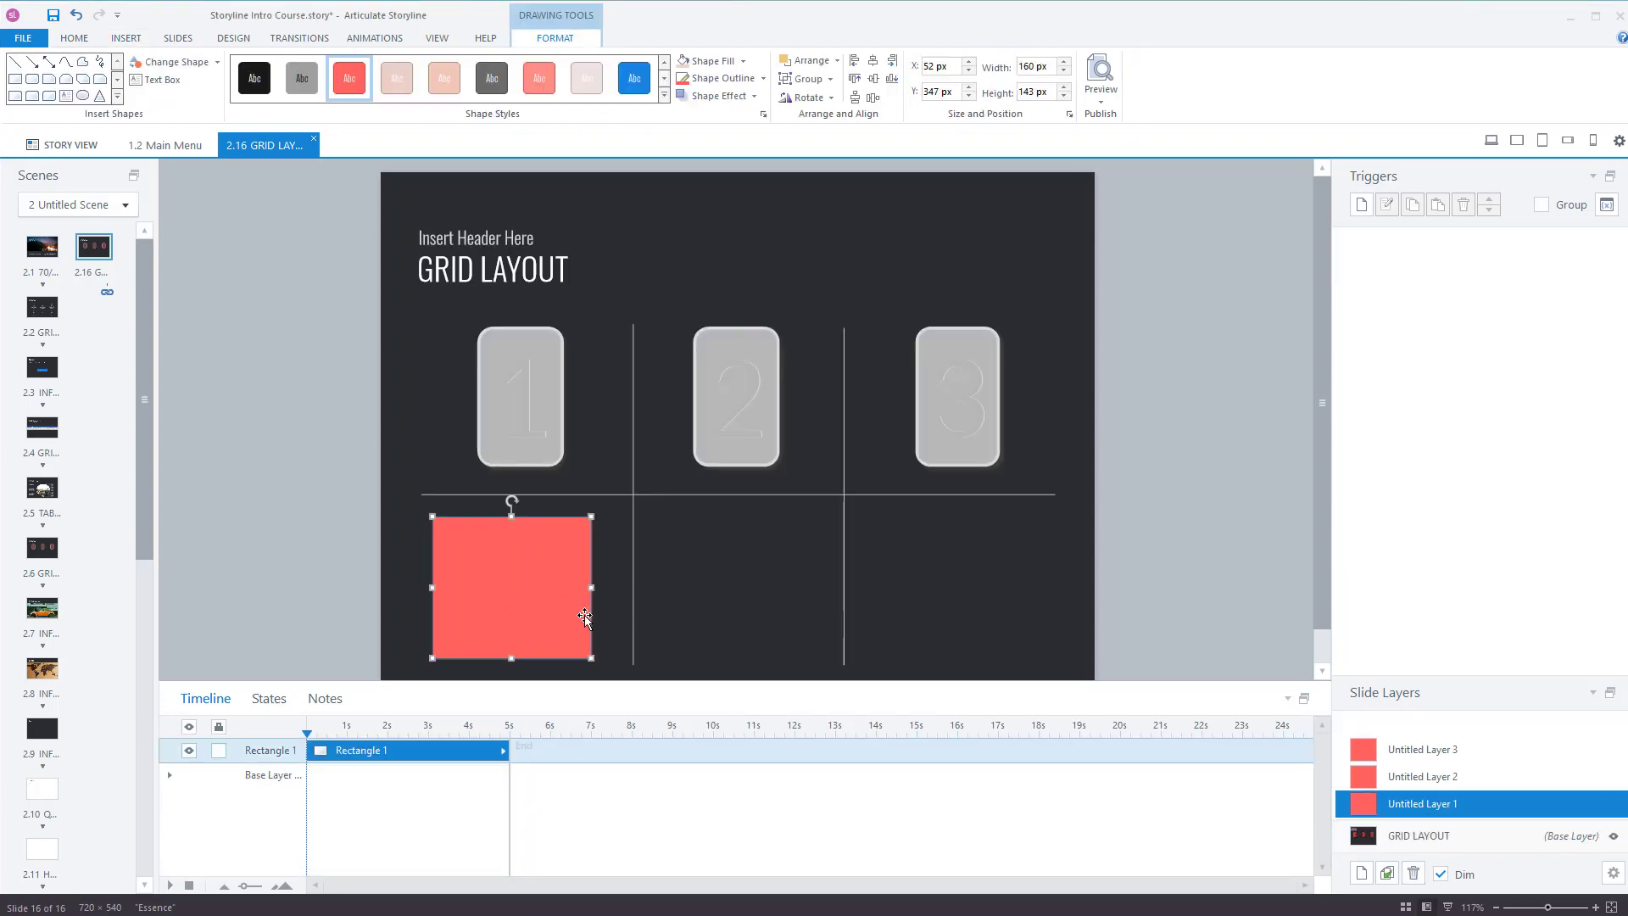
type("Hello")
left_click(791, 607)
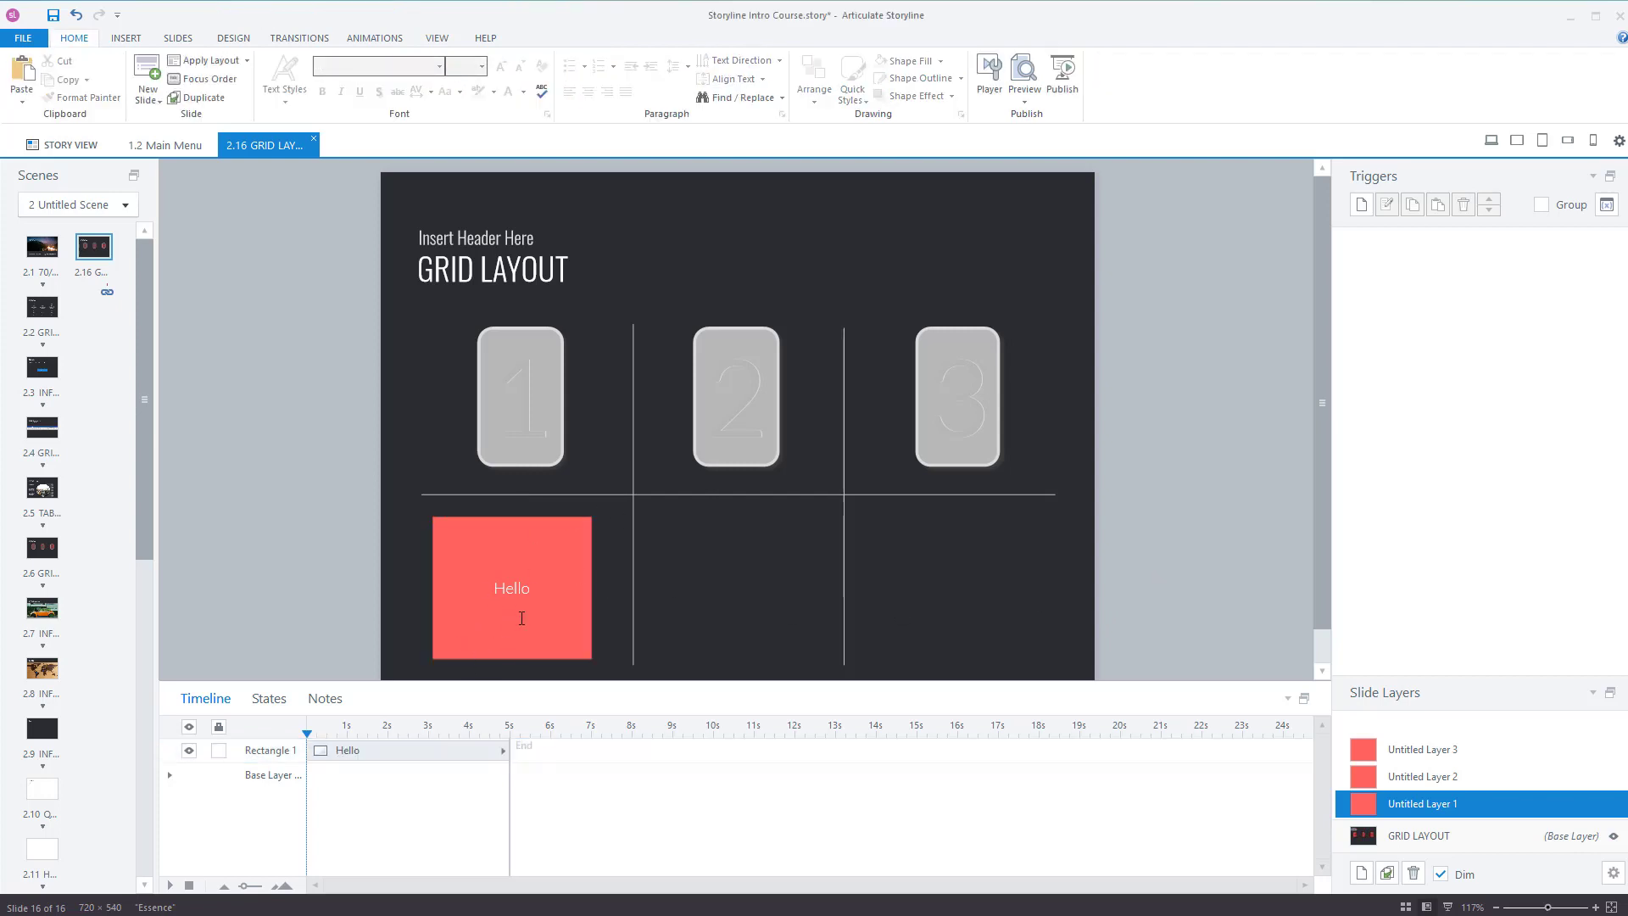
left_click(1424, 835)
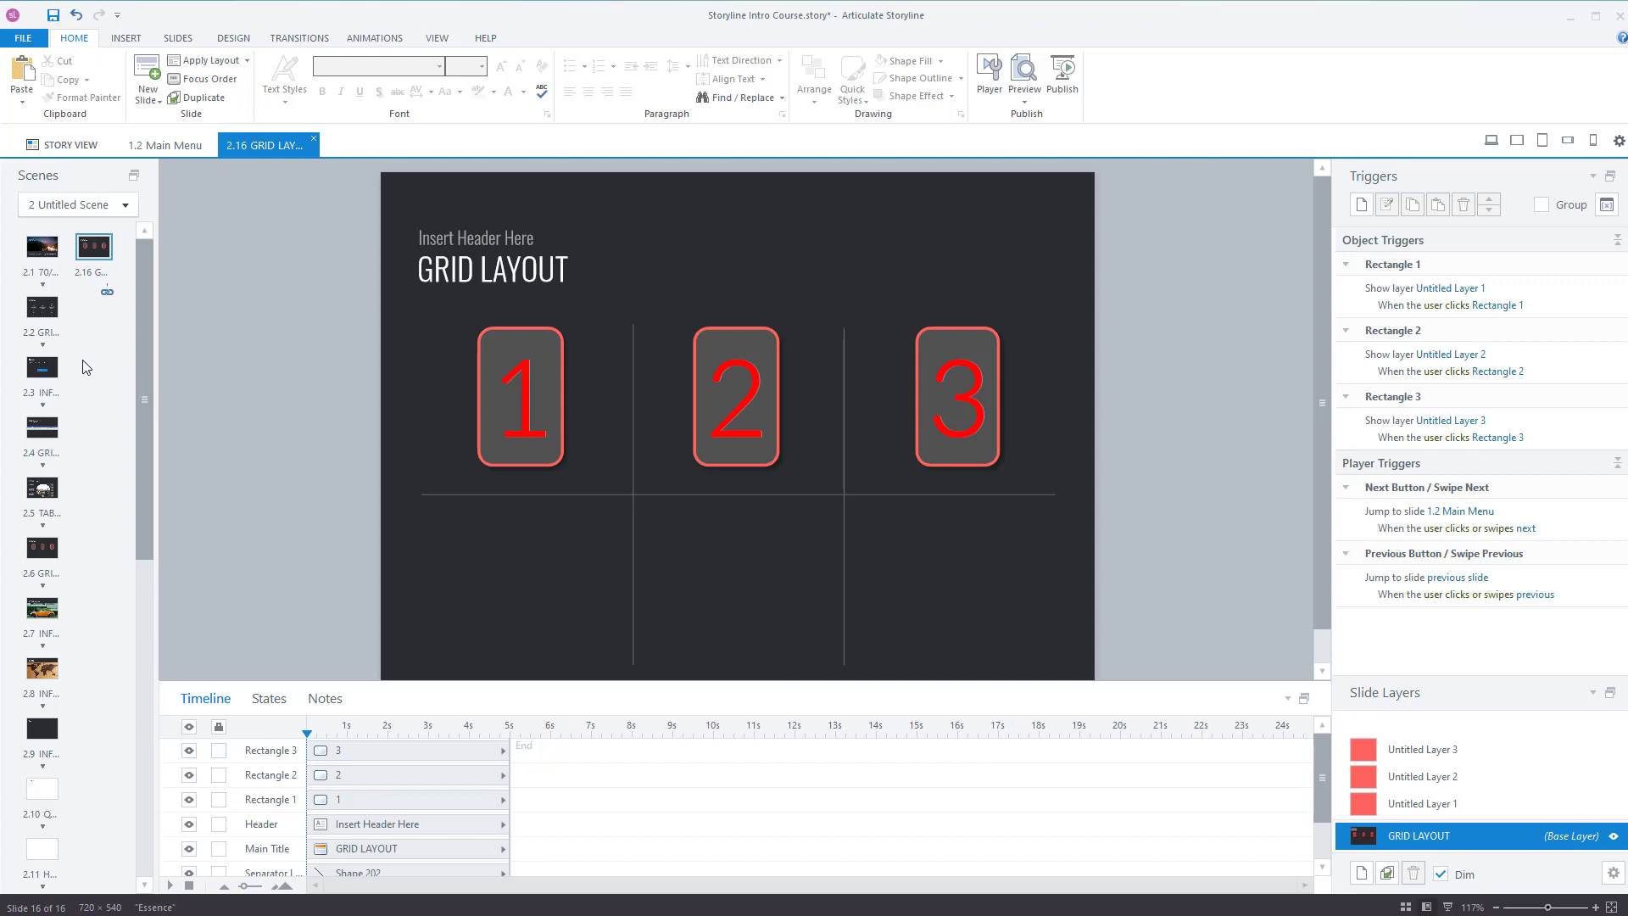
- Open slide 2.5 TABS INTERACTION and review its layers Tab 01 through Tab 05
left_click(42, 487)
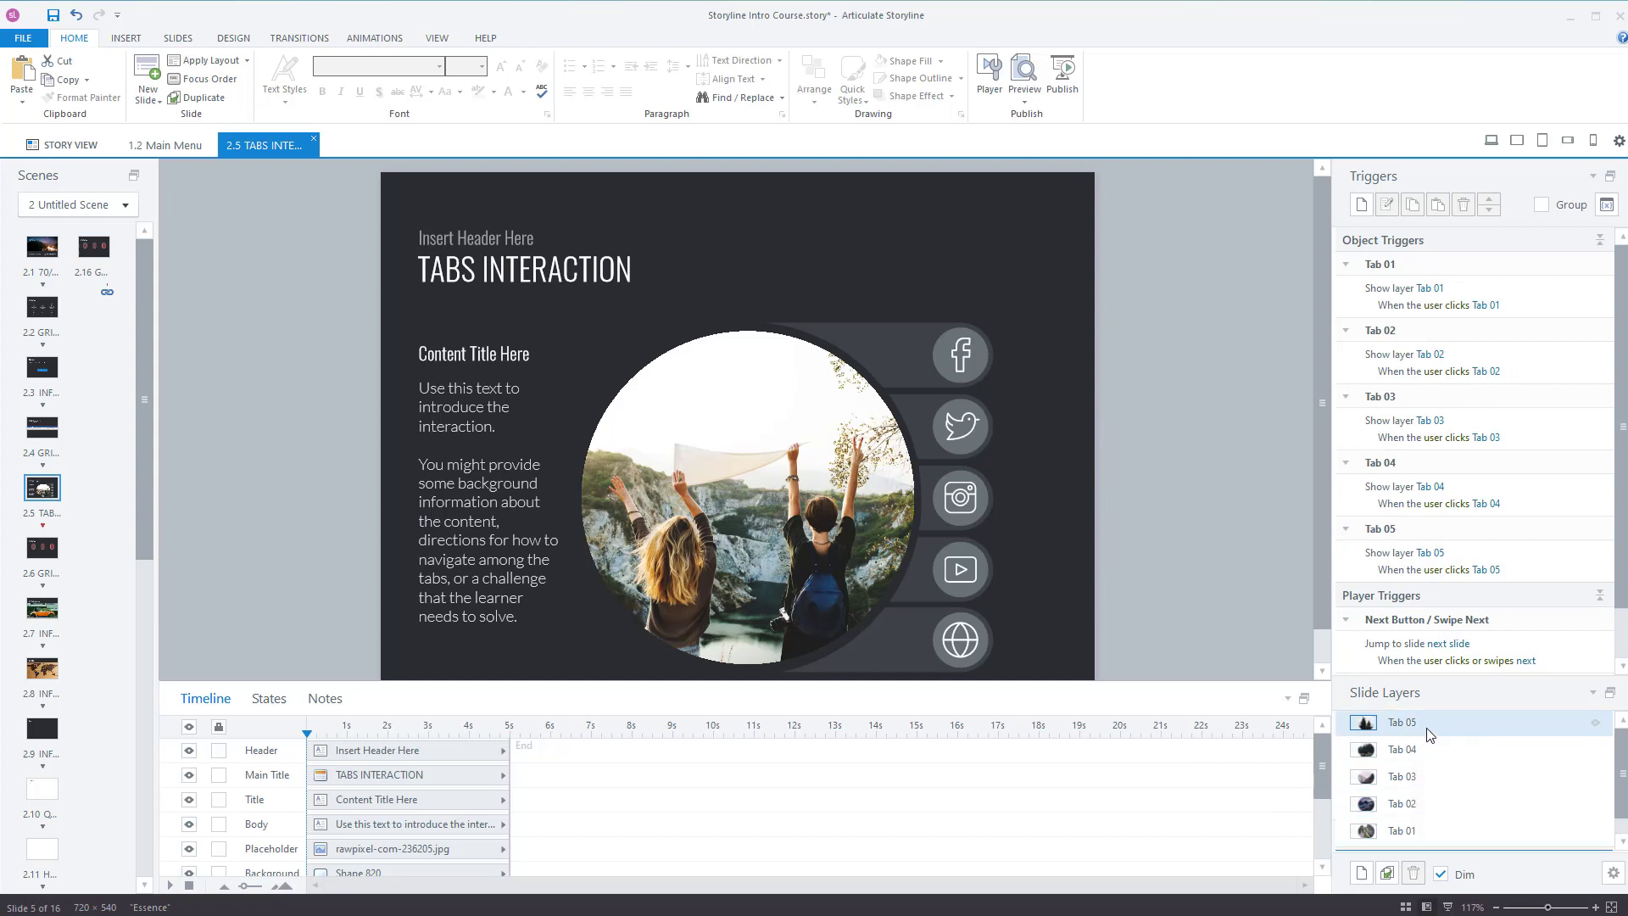
left_click(1412, 832)
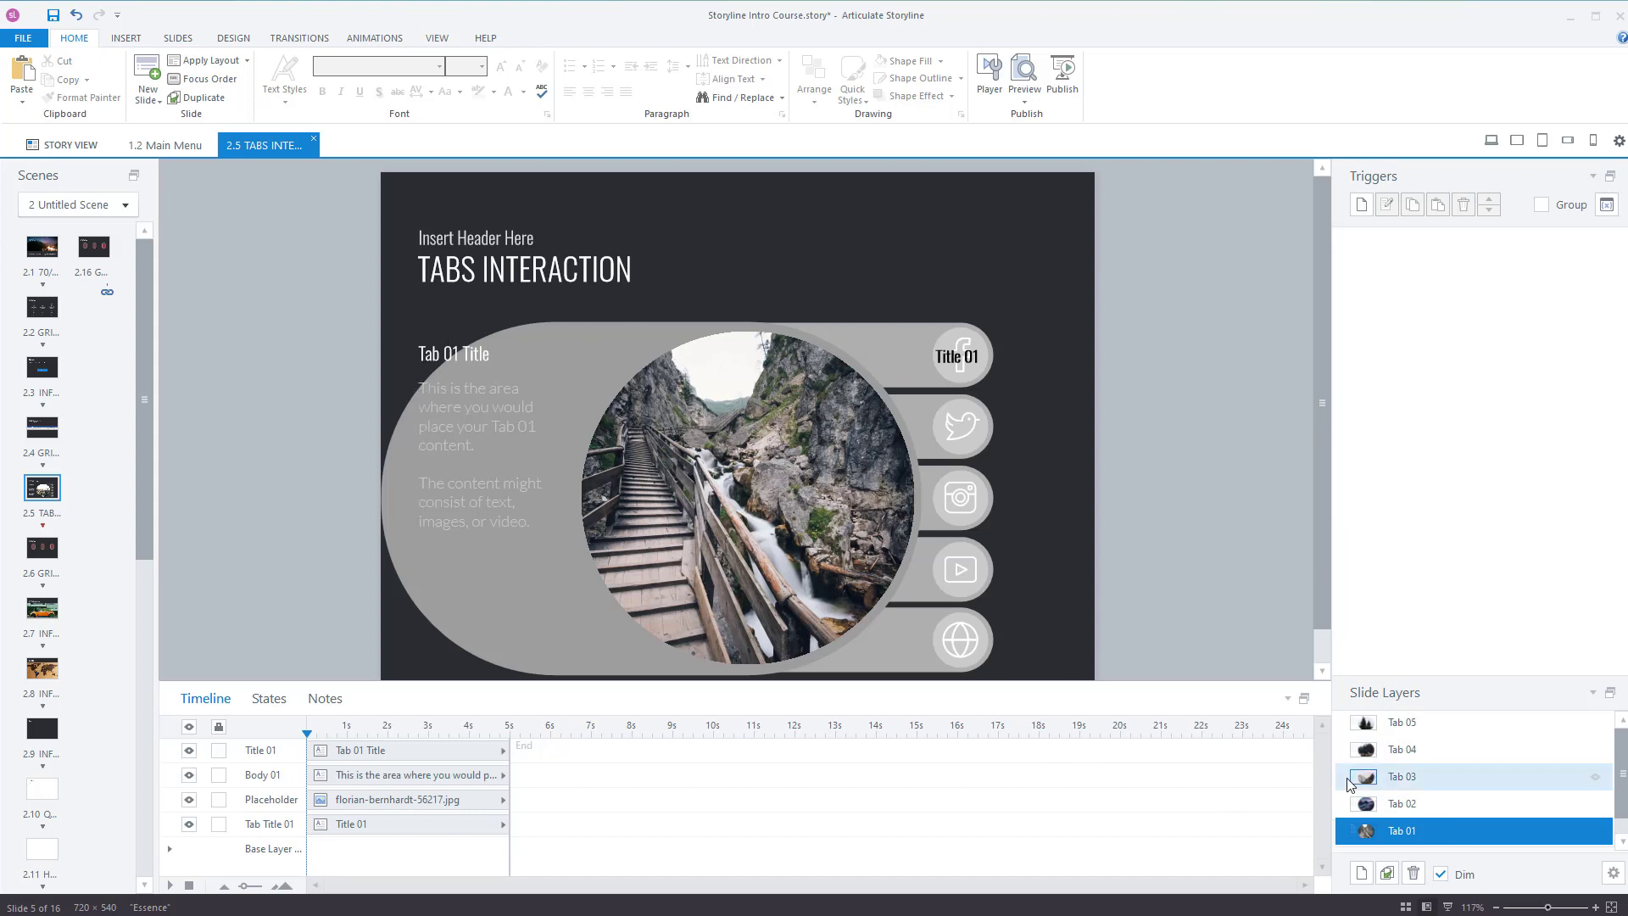
left_click(1410, 807)
left_click(1410, 778)
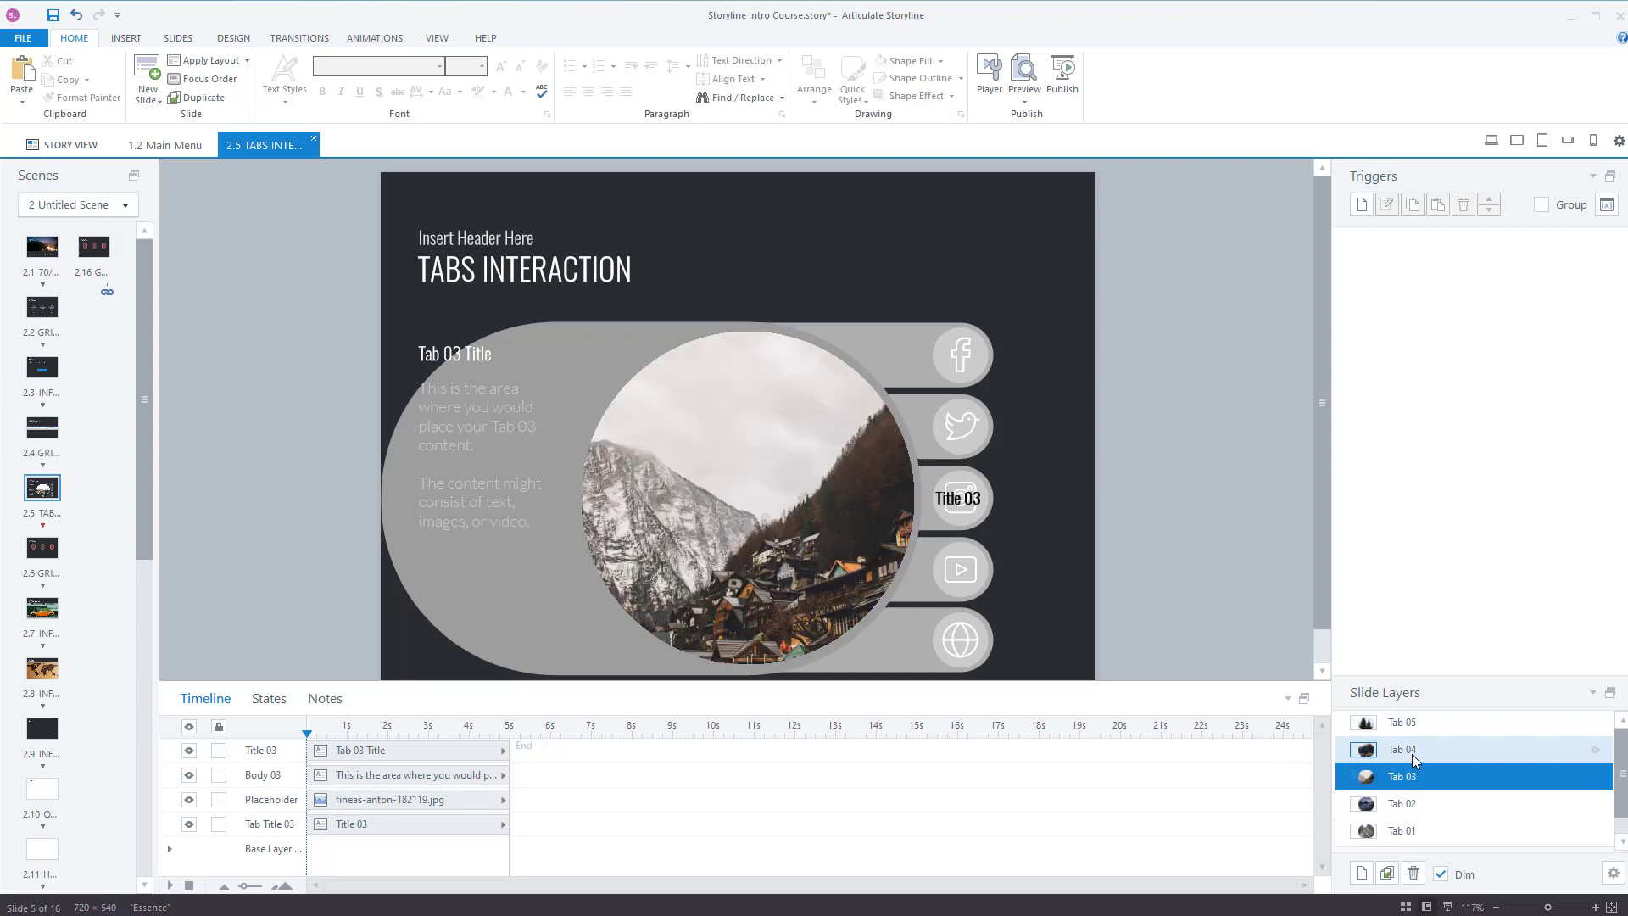
left_click(1417, 746)
left_click(1413, 726)
left_click(1414, 777)
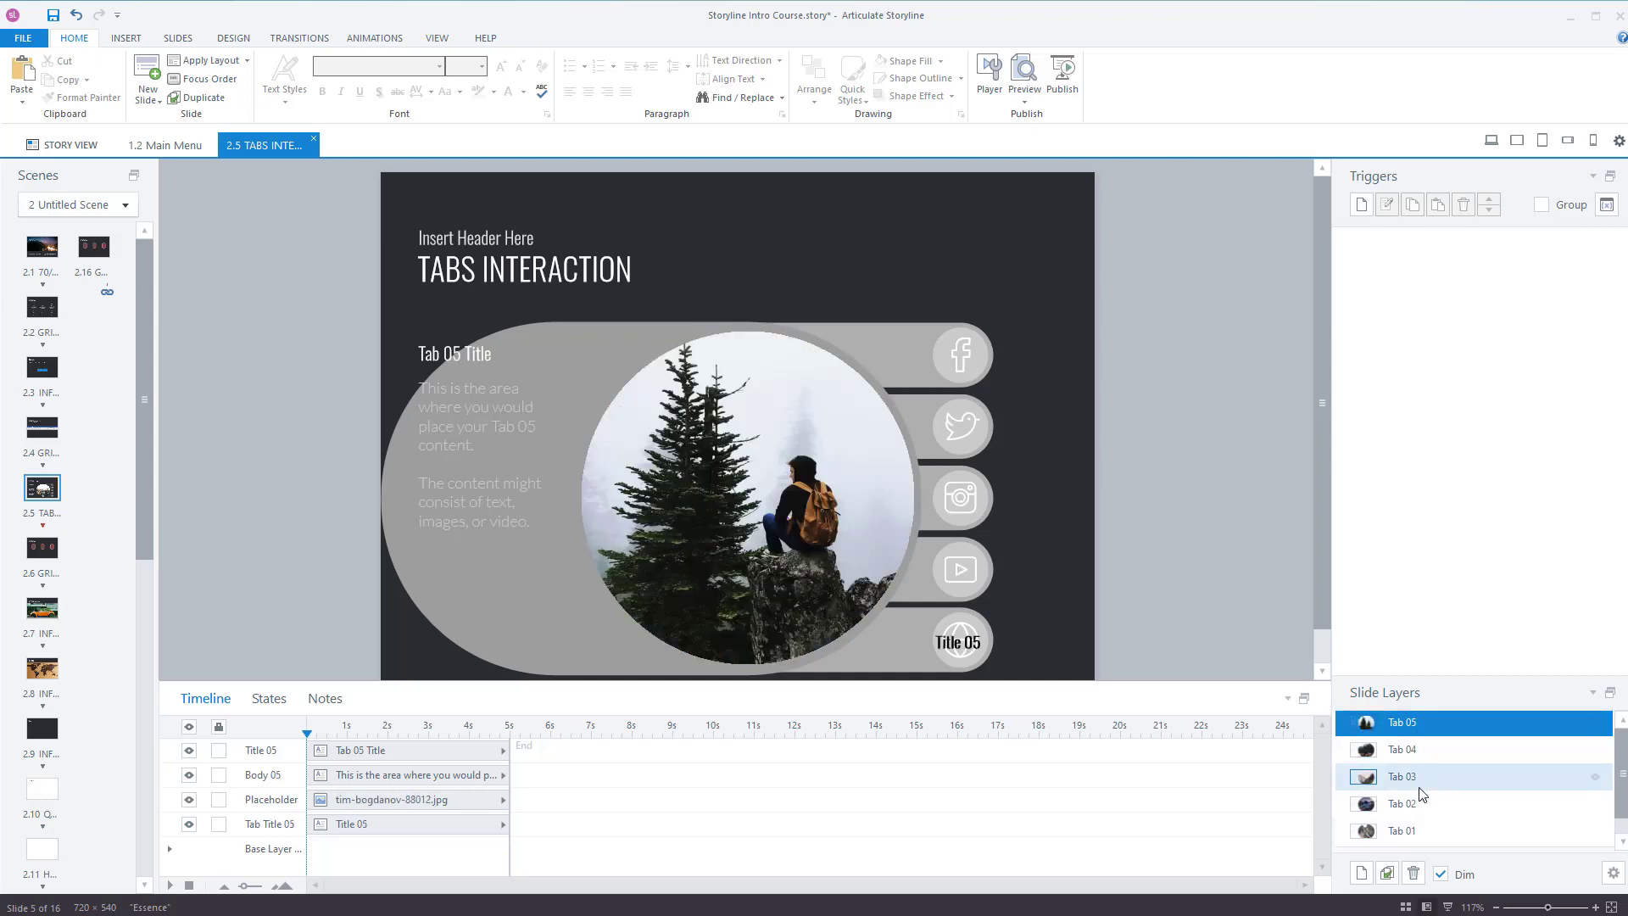
left_click(1414, 826)
scroll(1414, 826, "down", 1)
left_click(1412, 842)
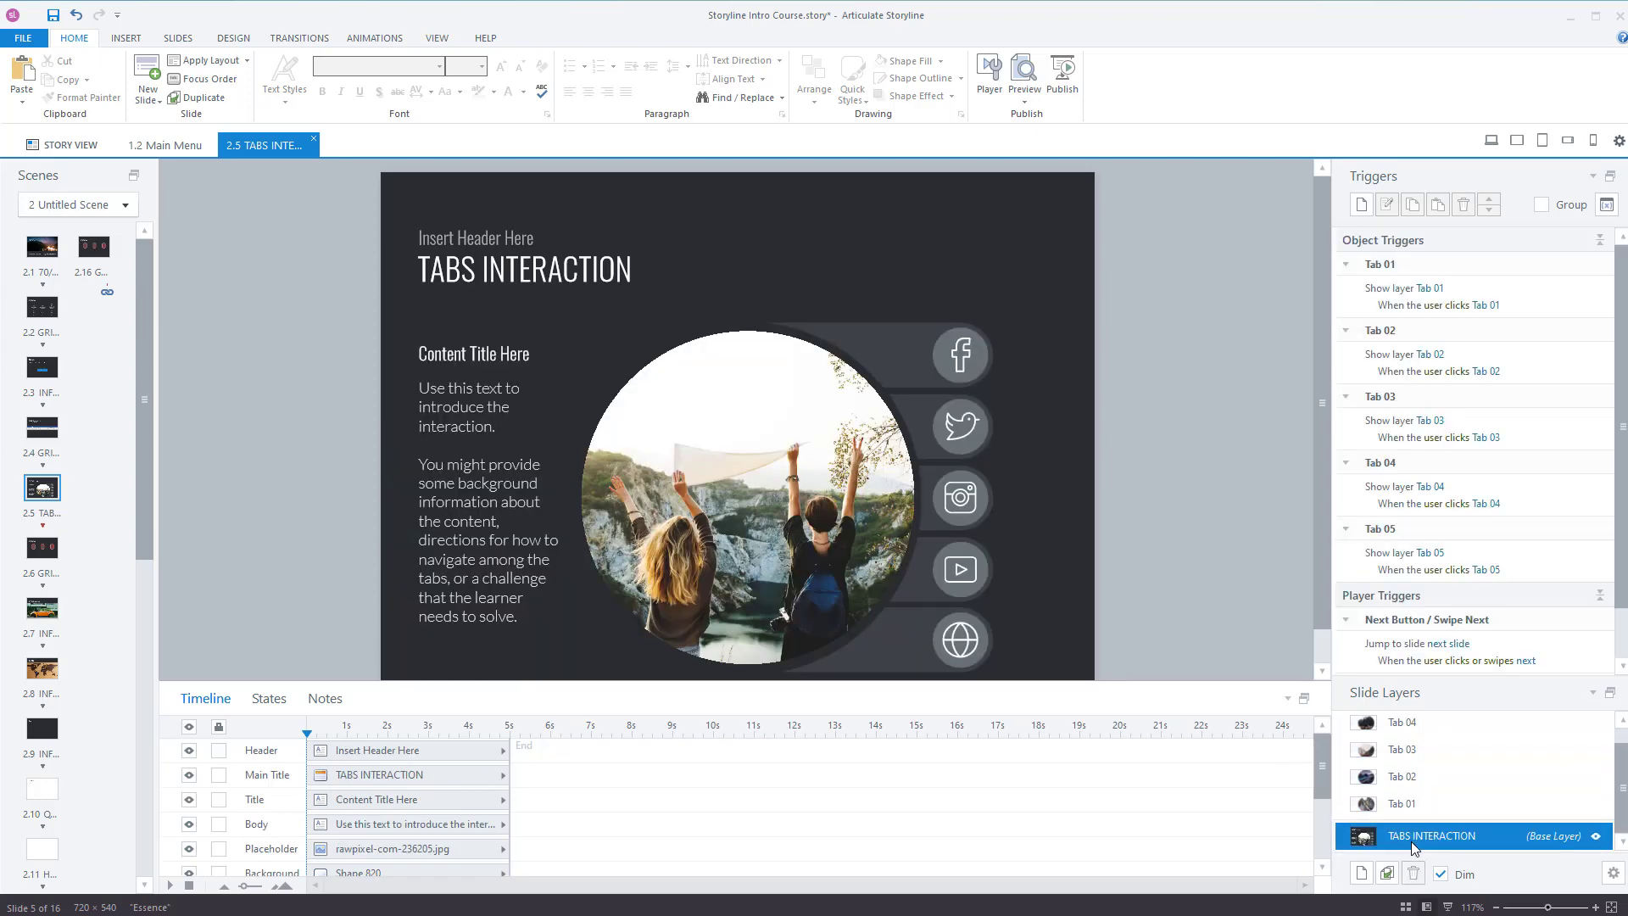
- Preview the Tabs Interaction slide, testing all five tabs, then close the preview
left_click(1018, 105)
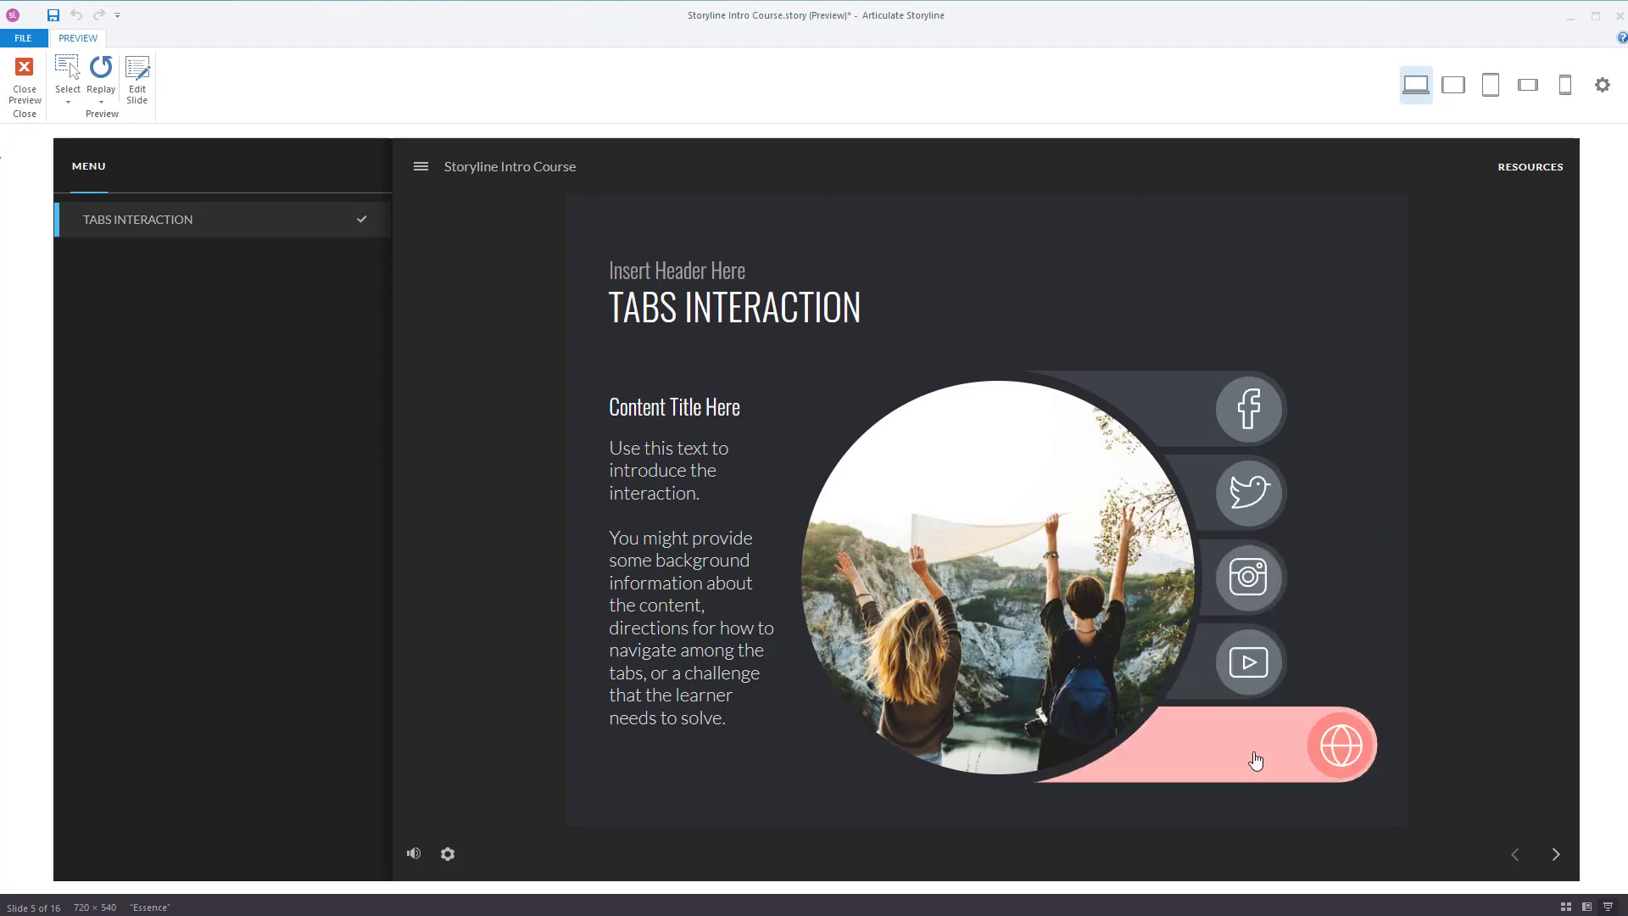
left_click(1243, 422)
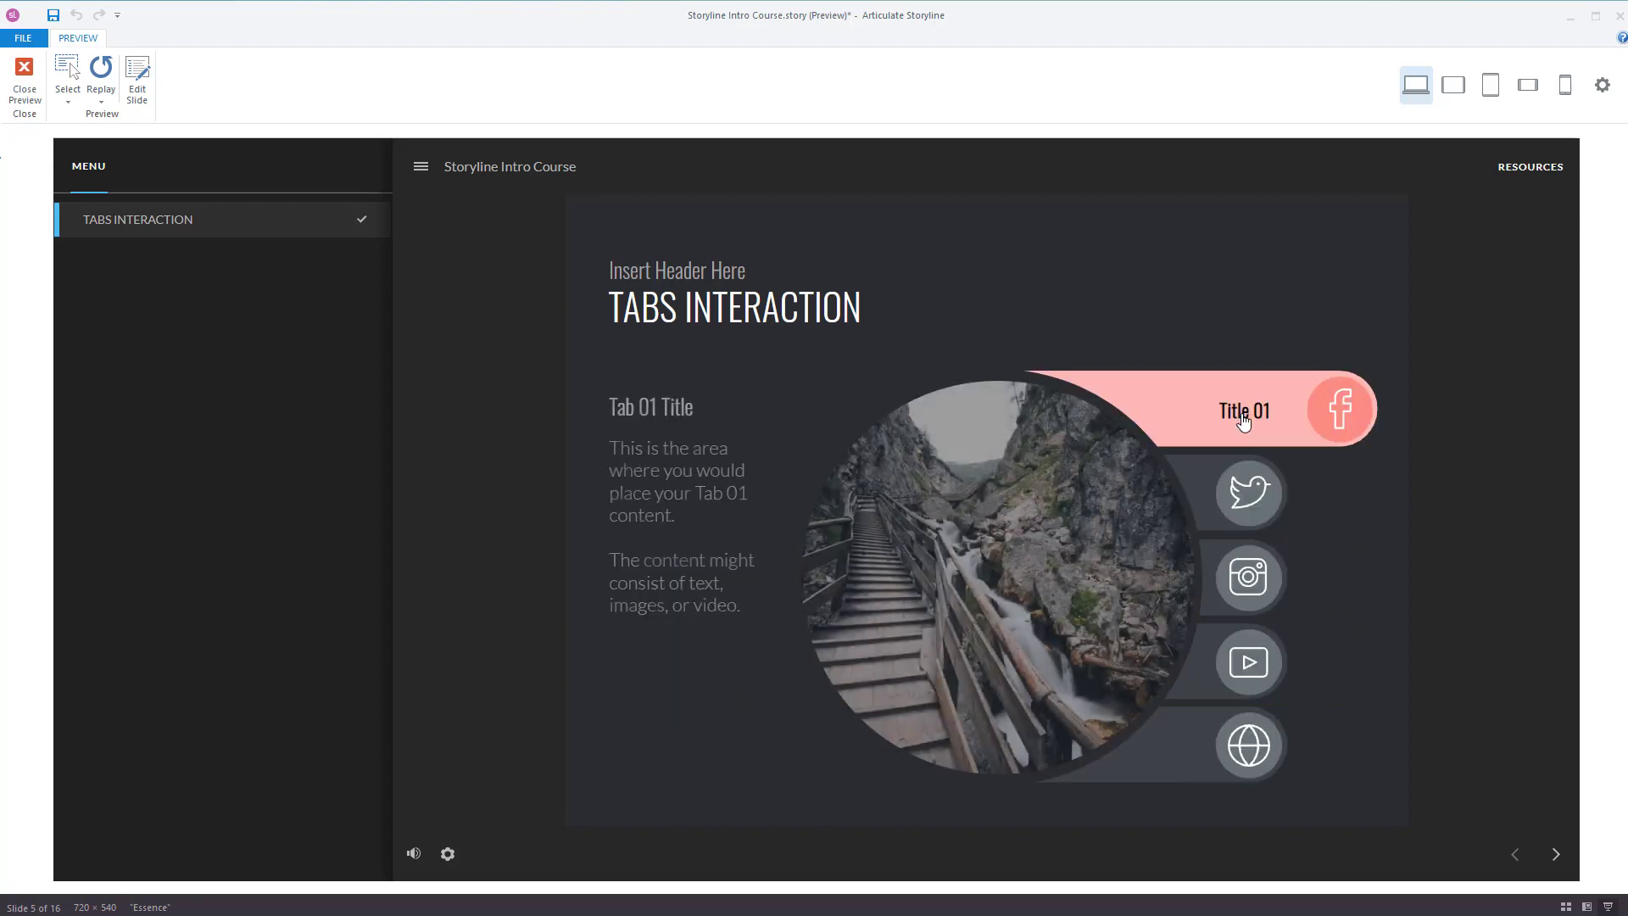
left_click(1254, 521)
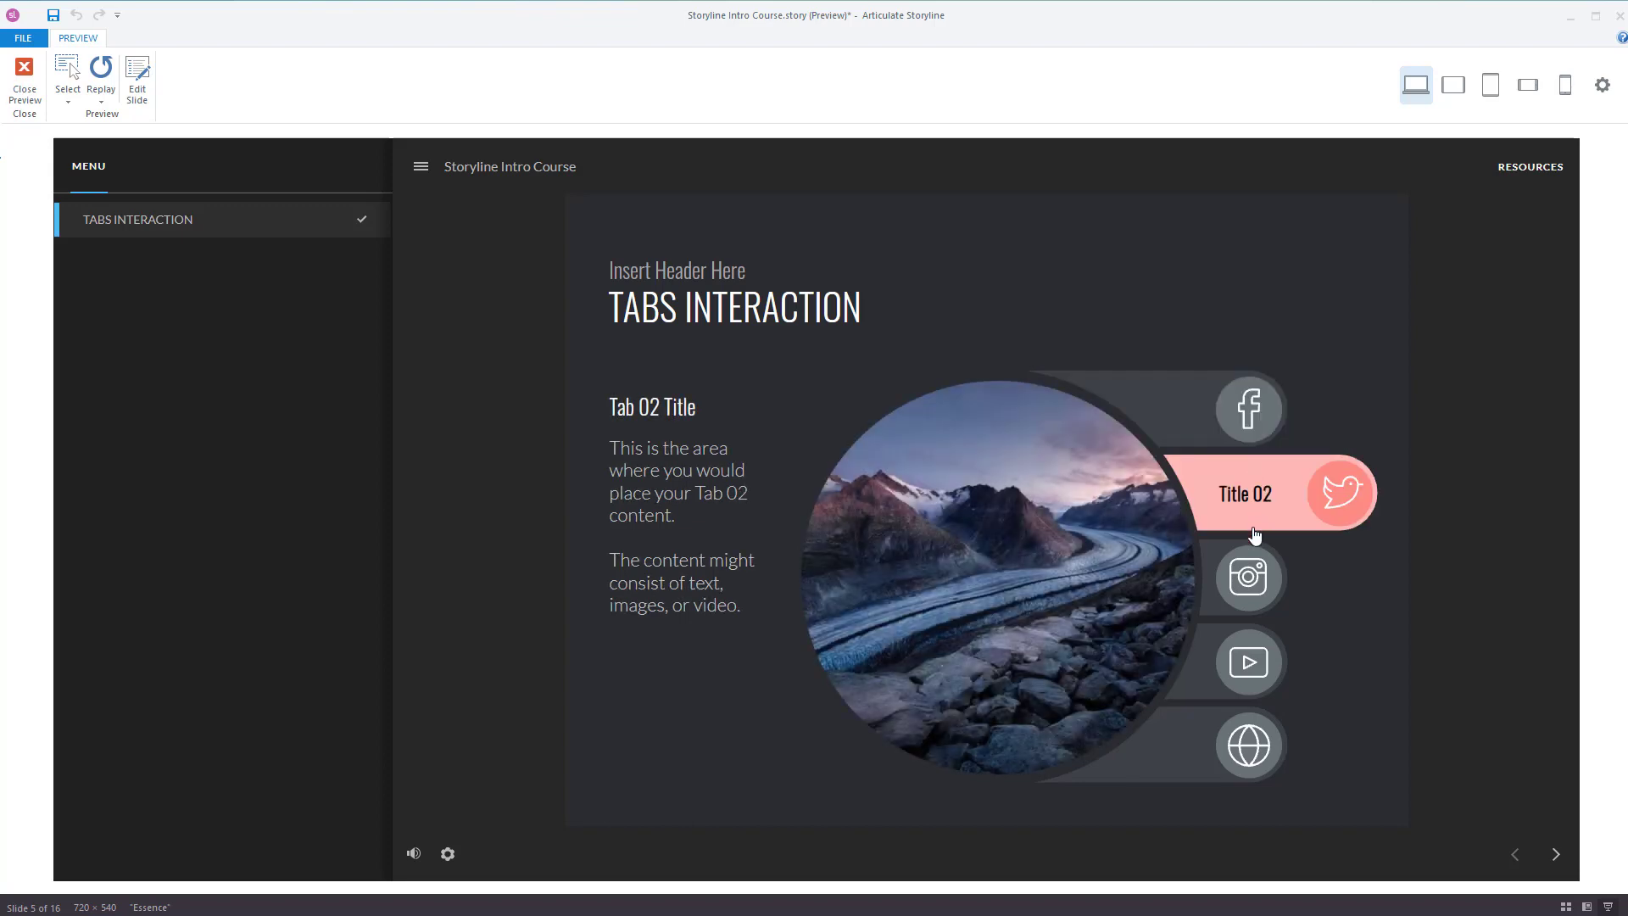
left_click(1259, 606)
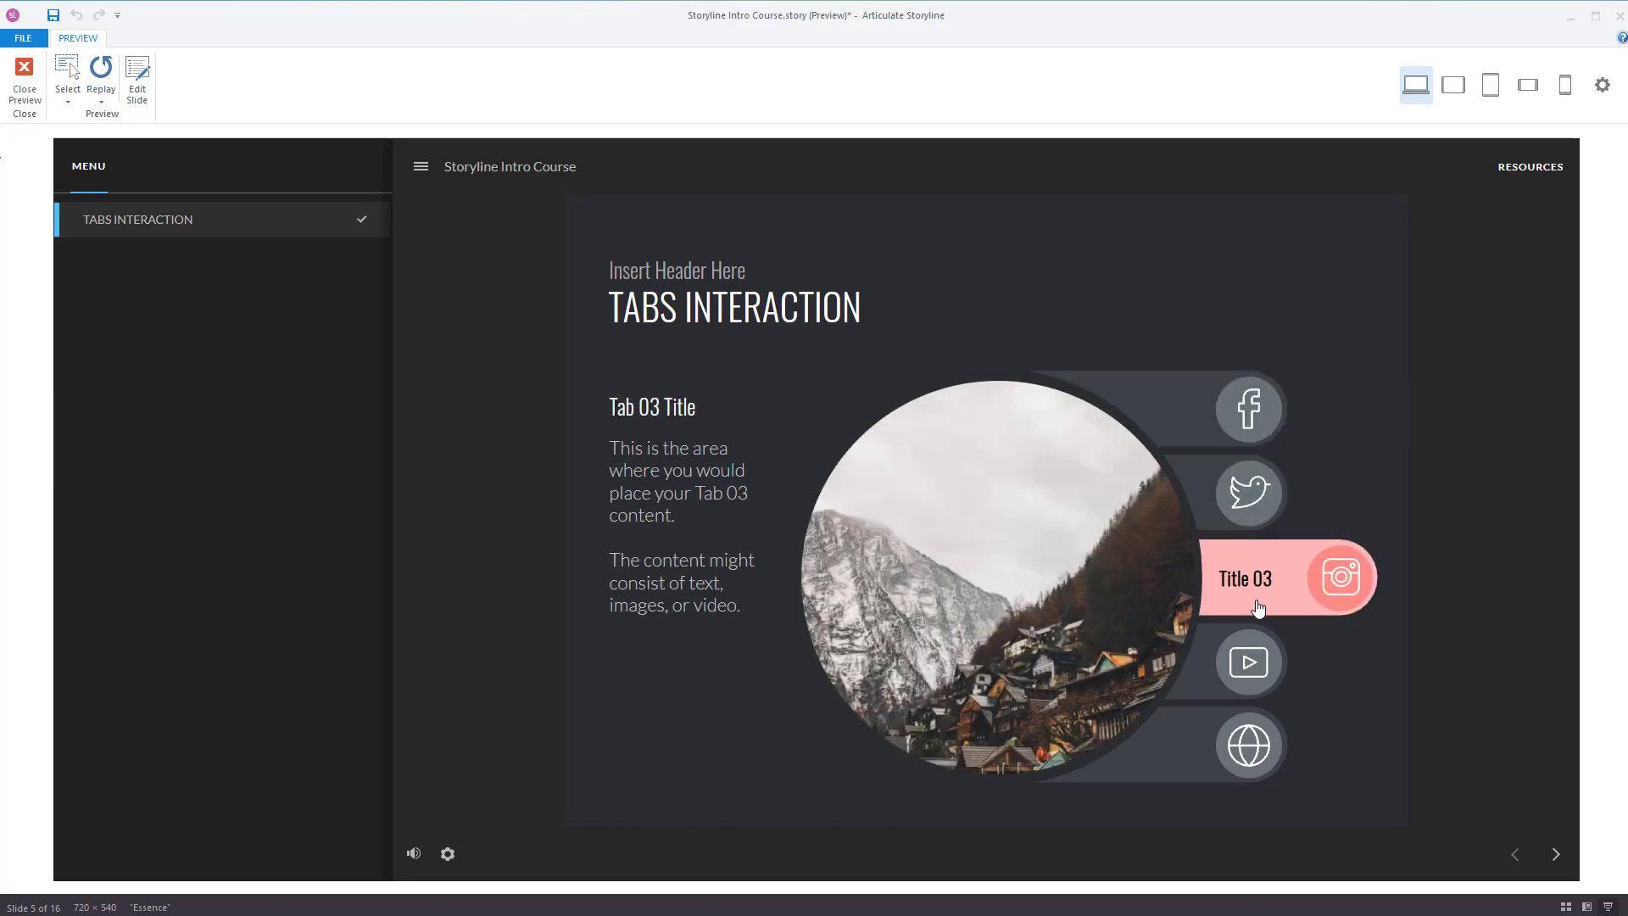
left_click(1258, 676)
left_click(1256, 756)
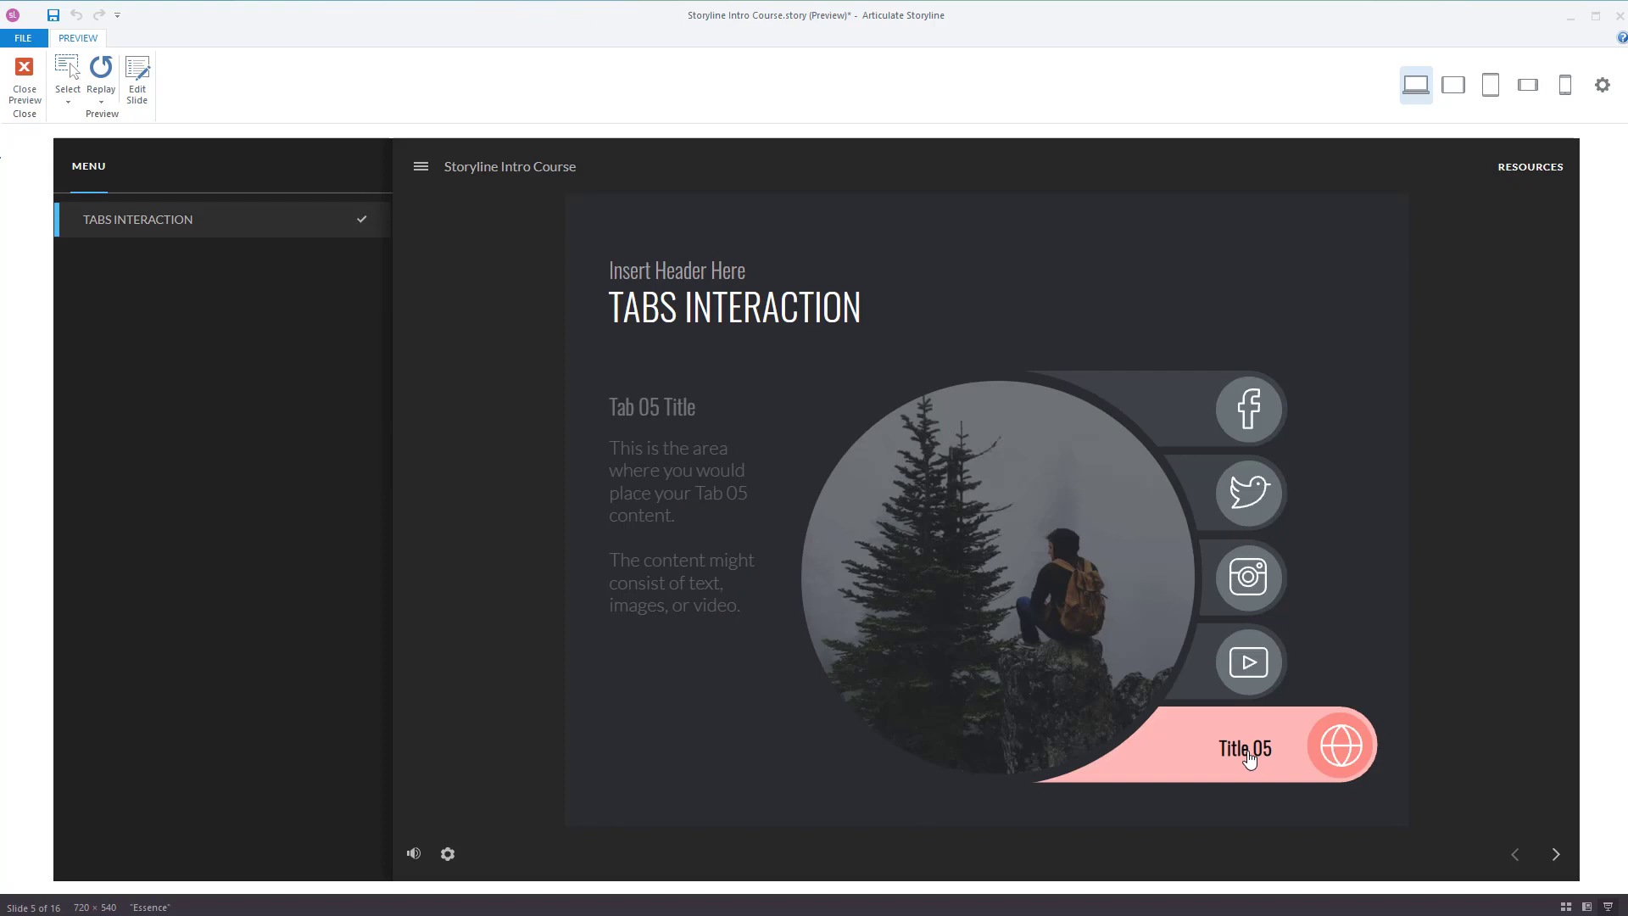
left_click(1270, 428)
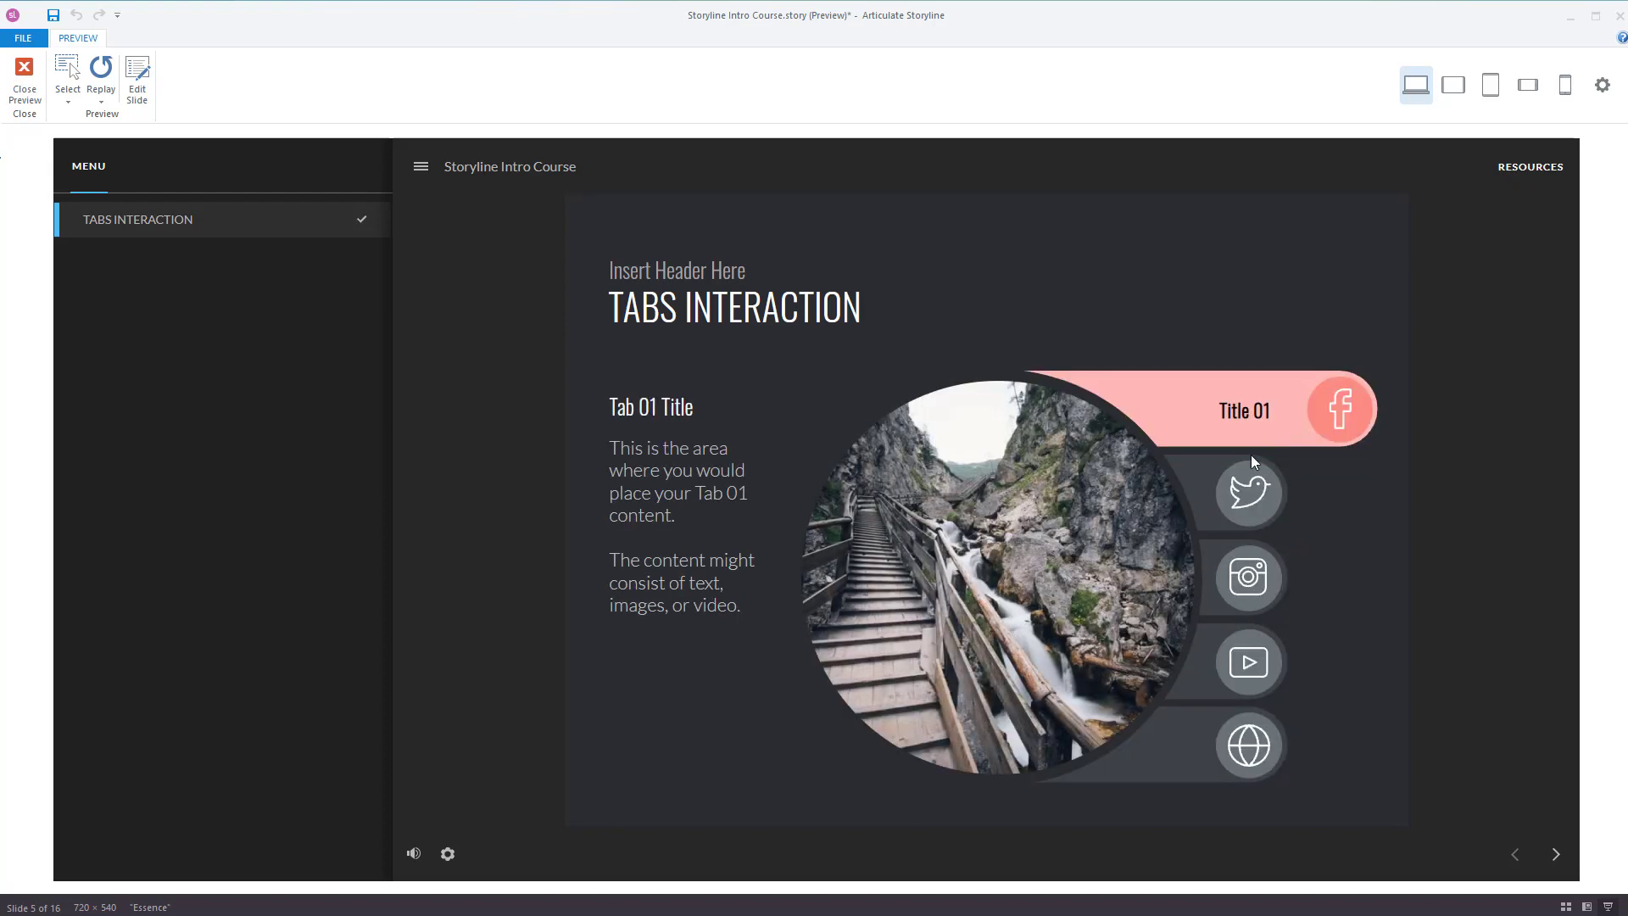
left_click(1251, 515)
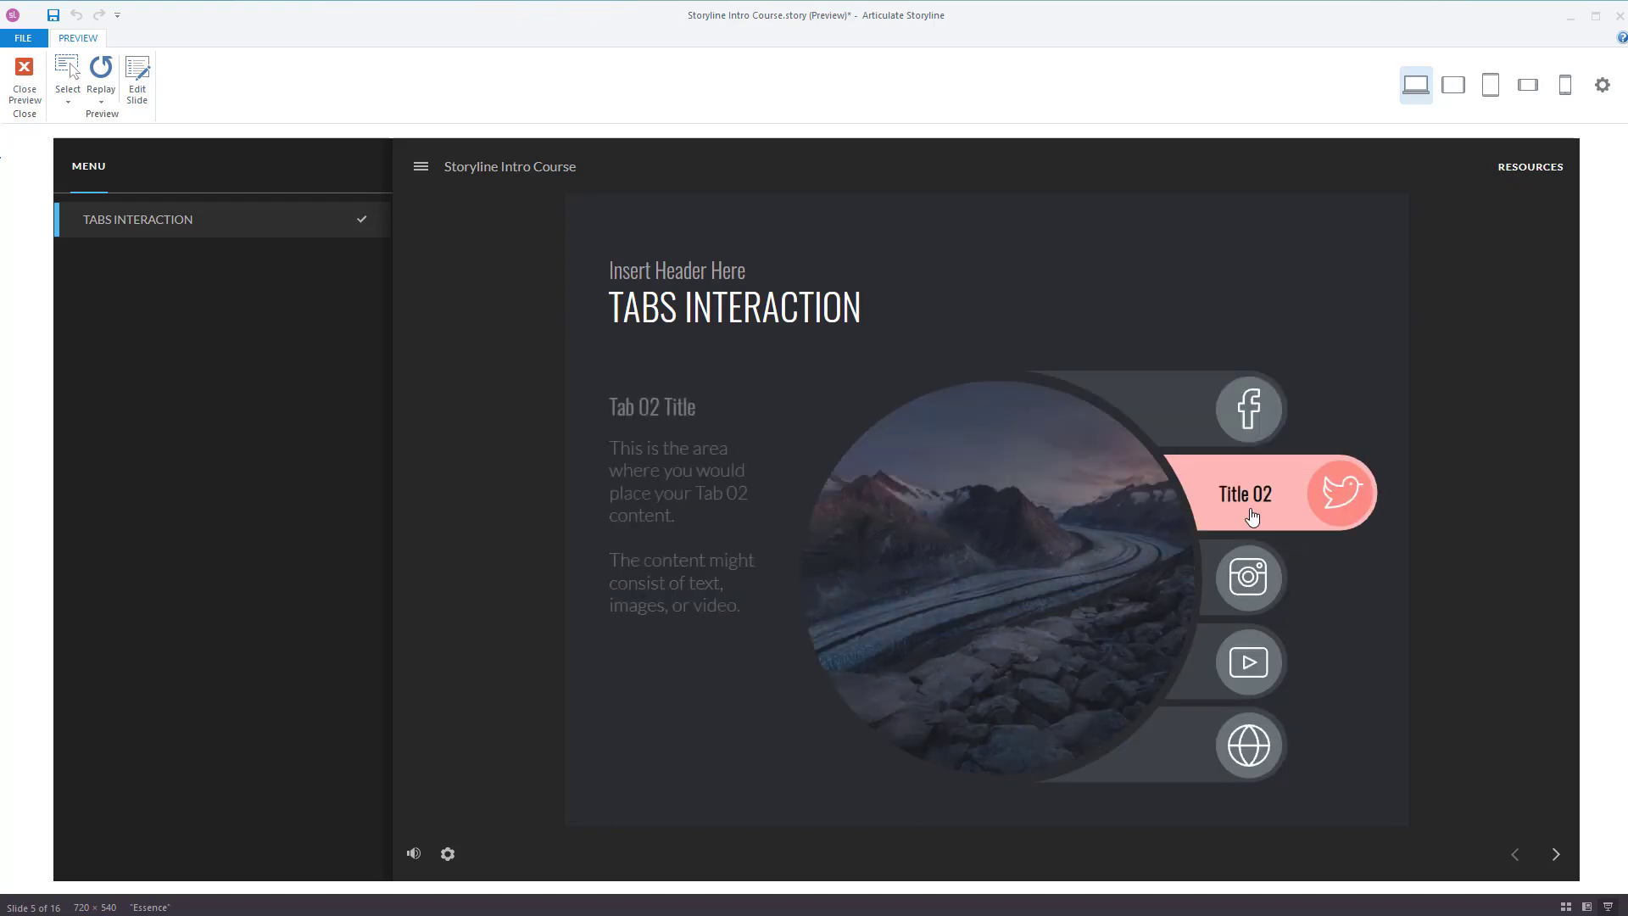
left_click(25, 80)
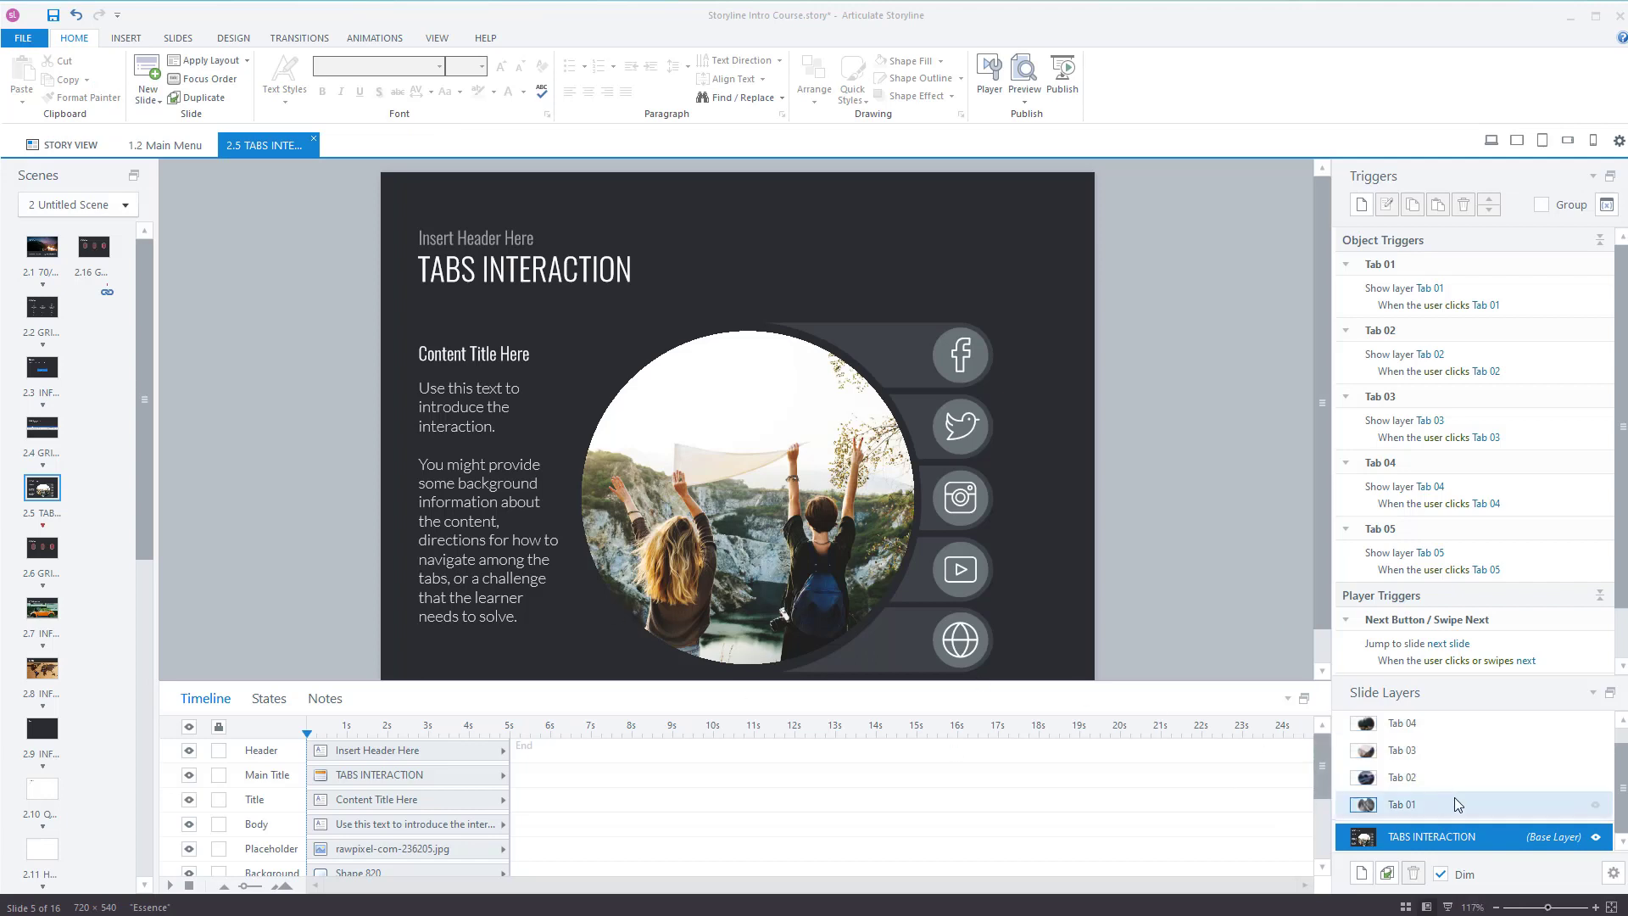
- Rename slide 2.16's Untitled Layer 1 to 'Number 1' and check it
left_click(93, 246)
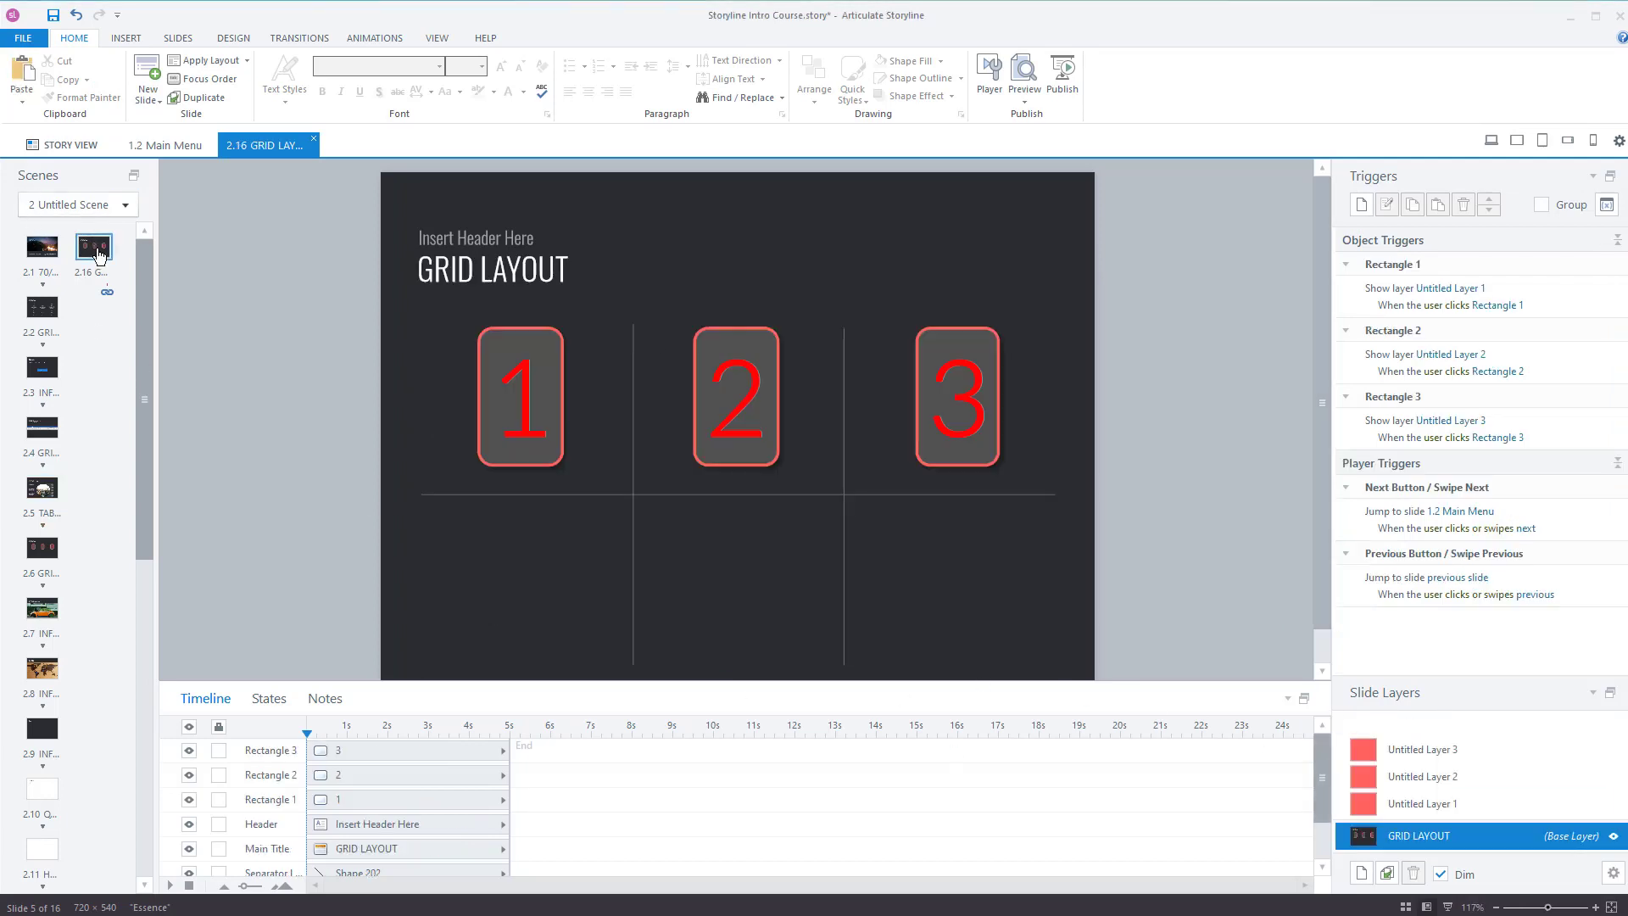
left_click(1444, 805)
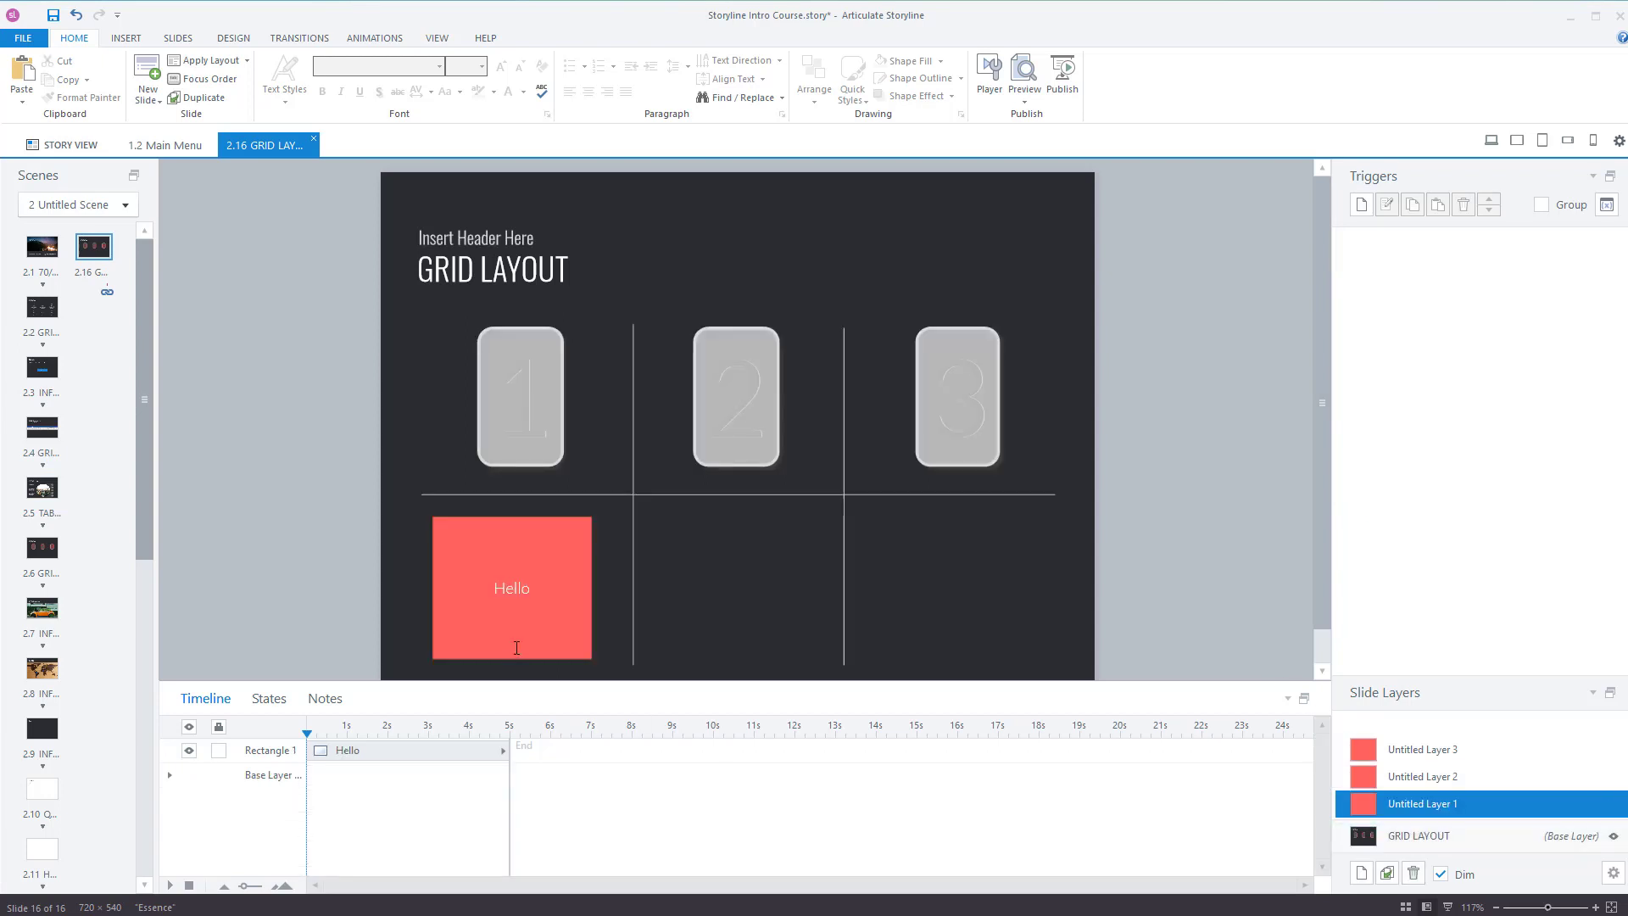
right_click(1461, 804)
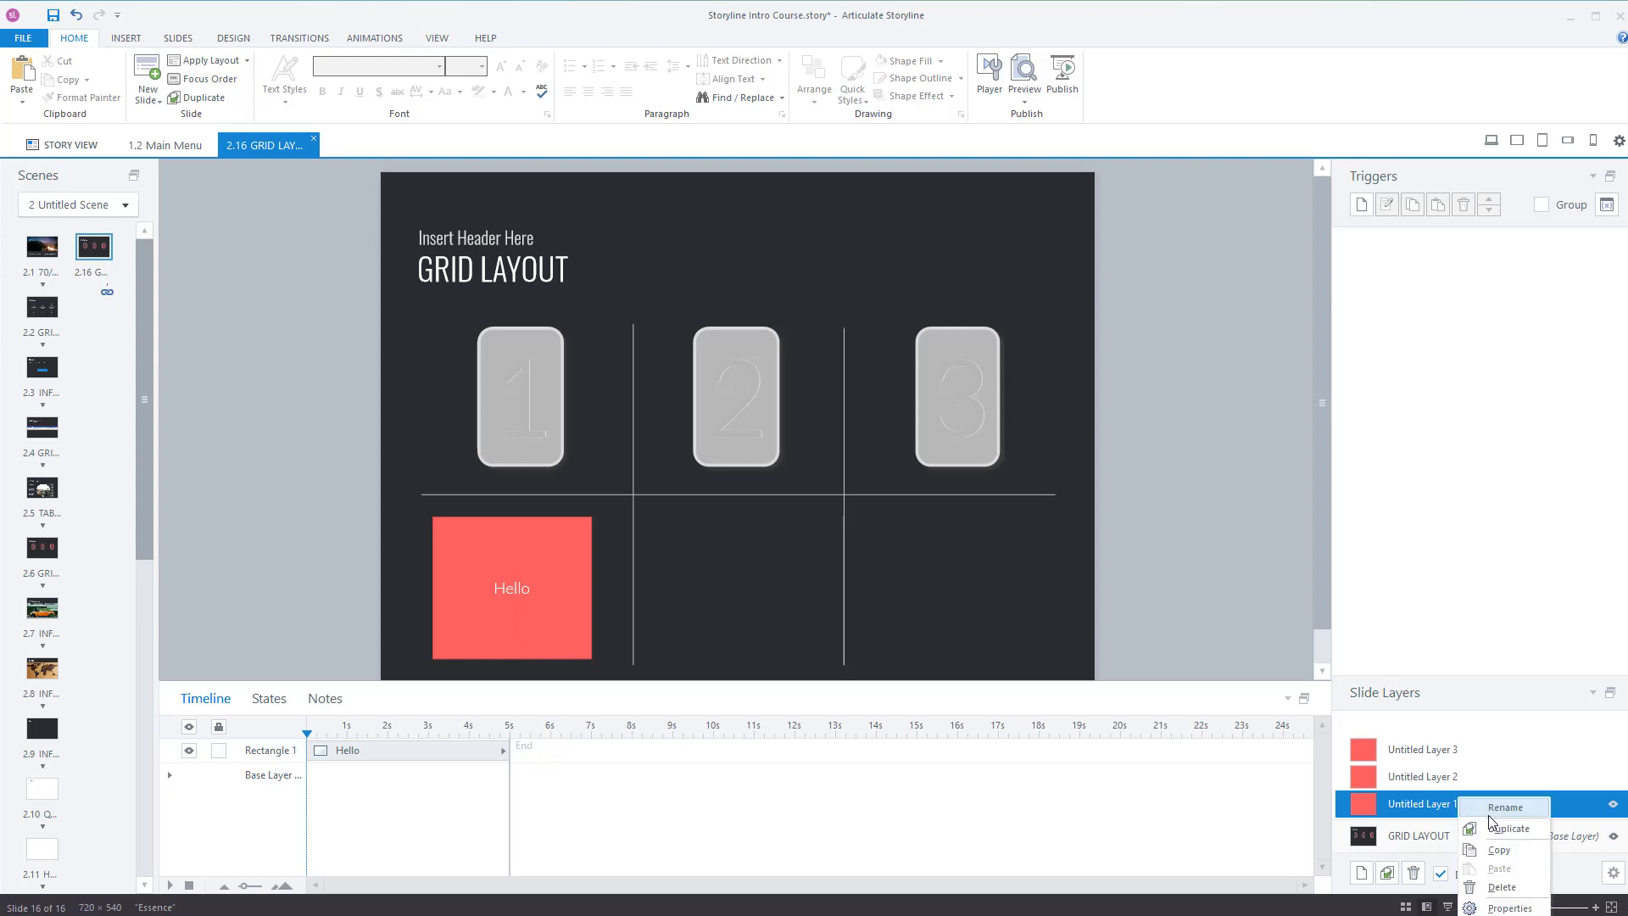
left_click(1490, 815)
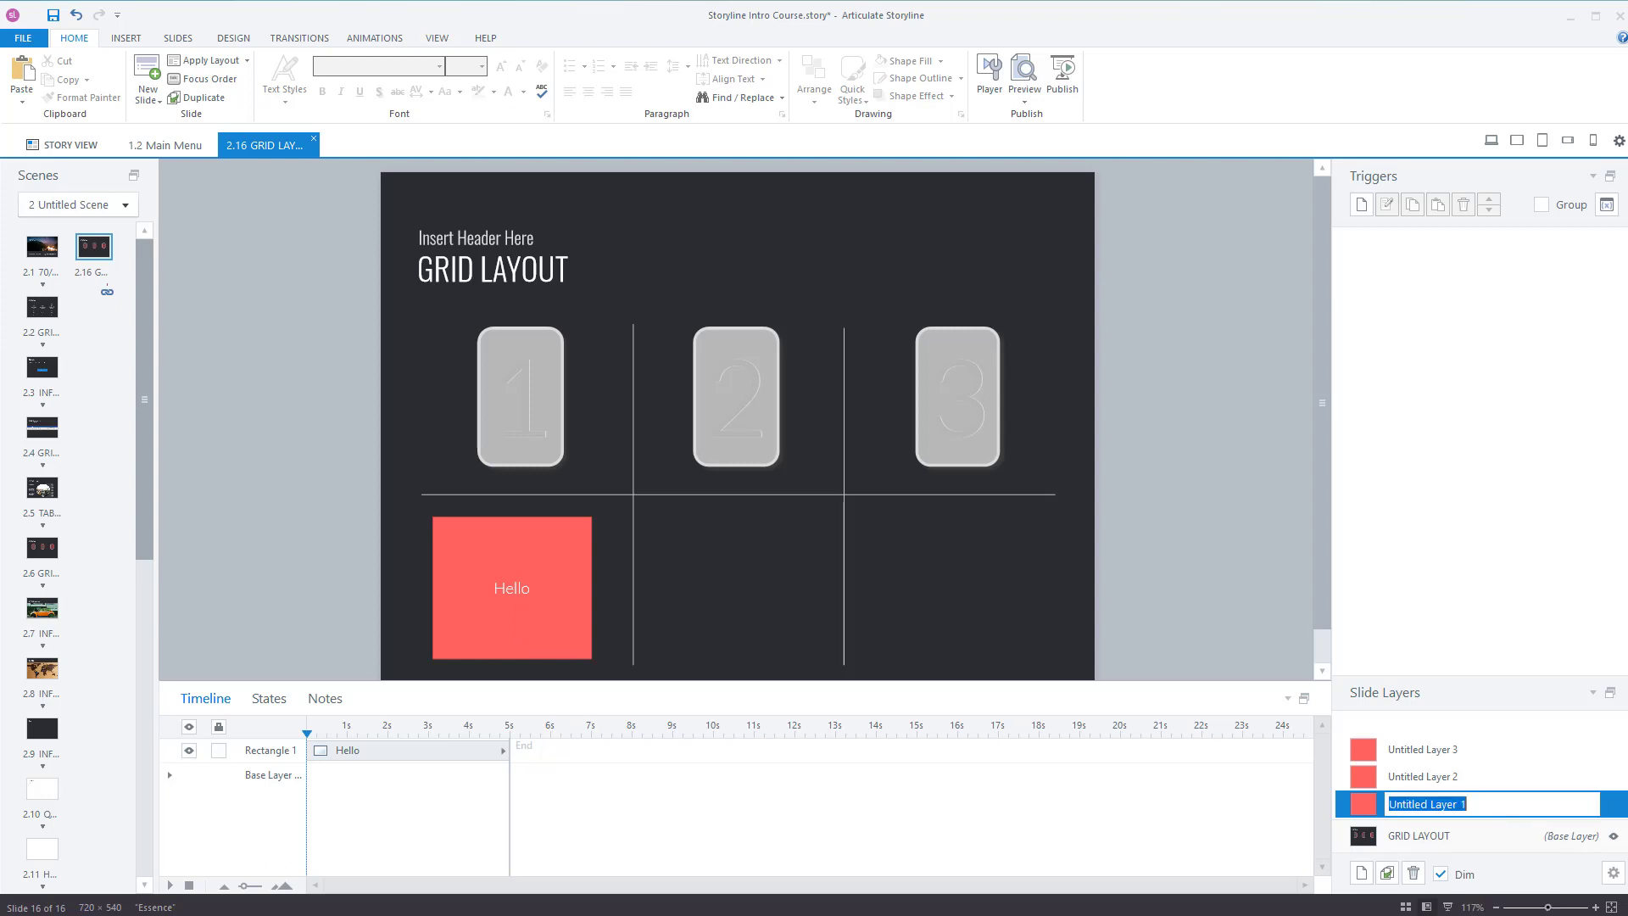
type("Number")
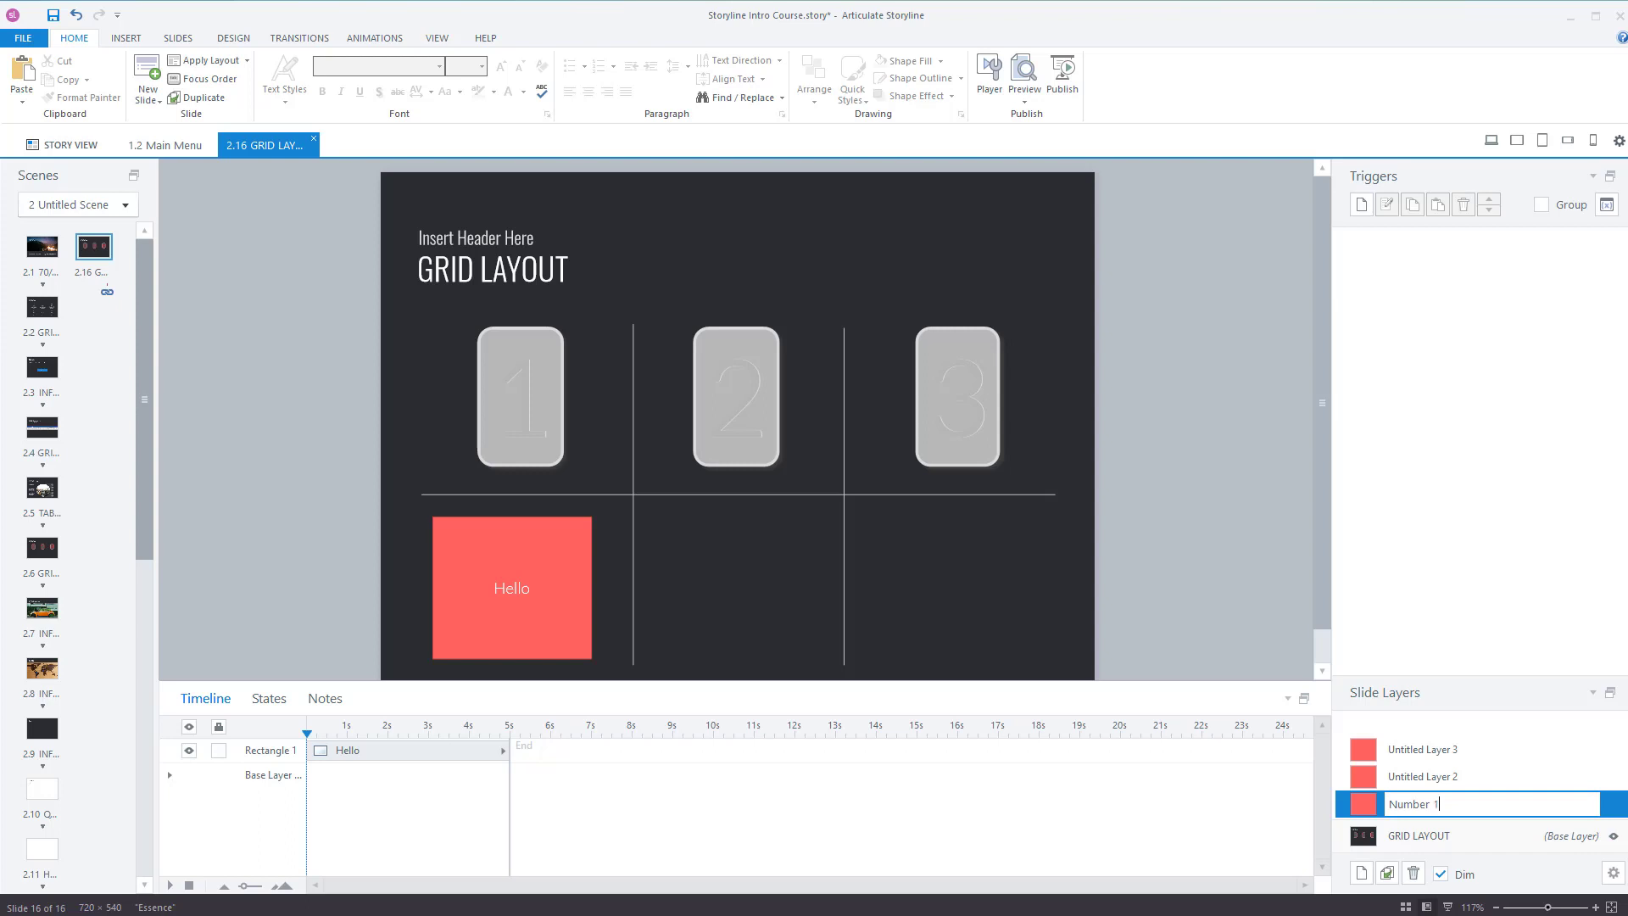
key("Return")
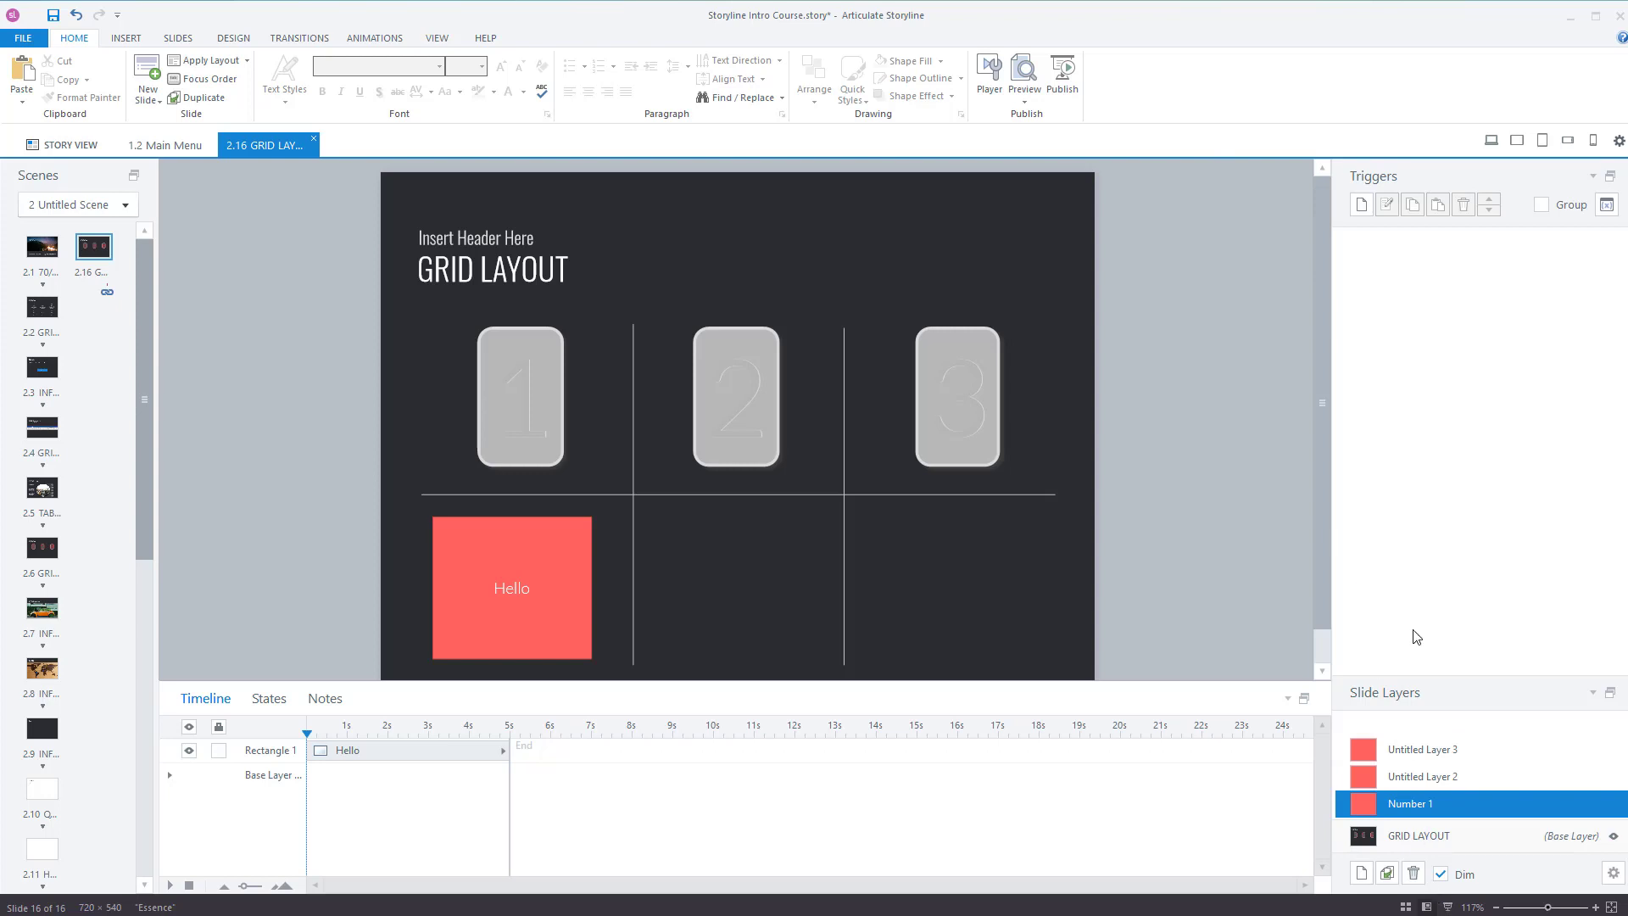
left_click(1481, 836)
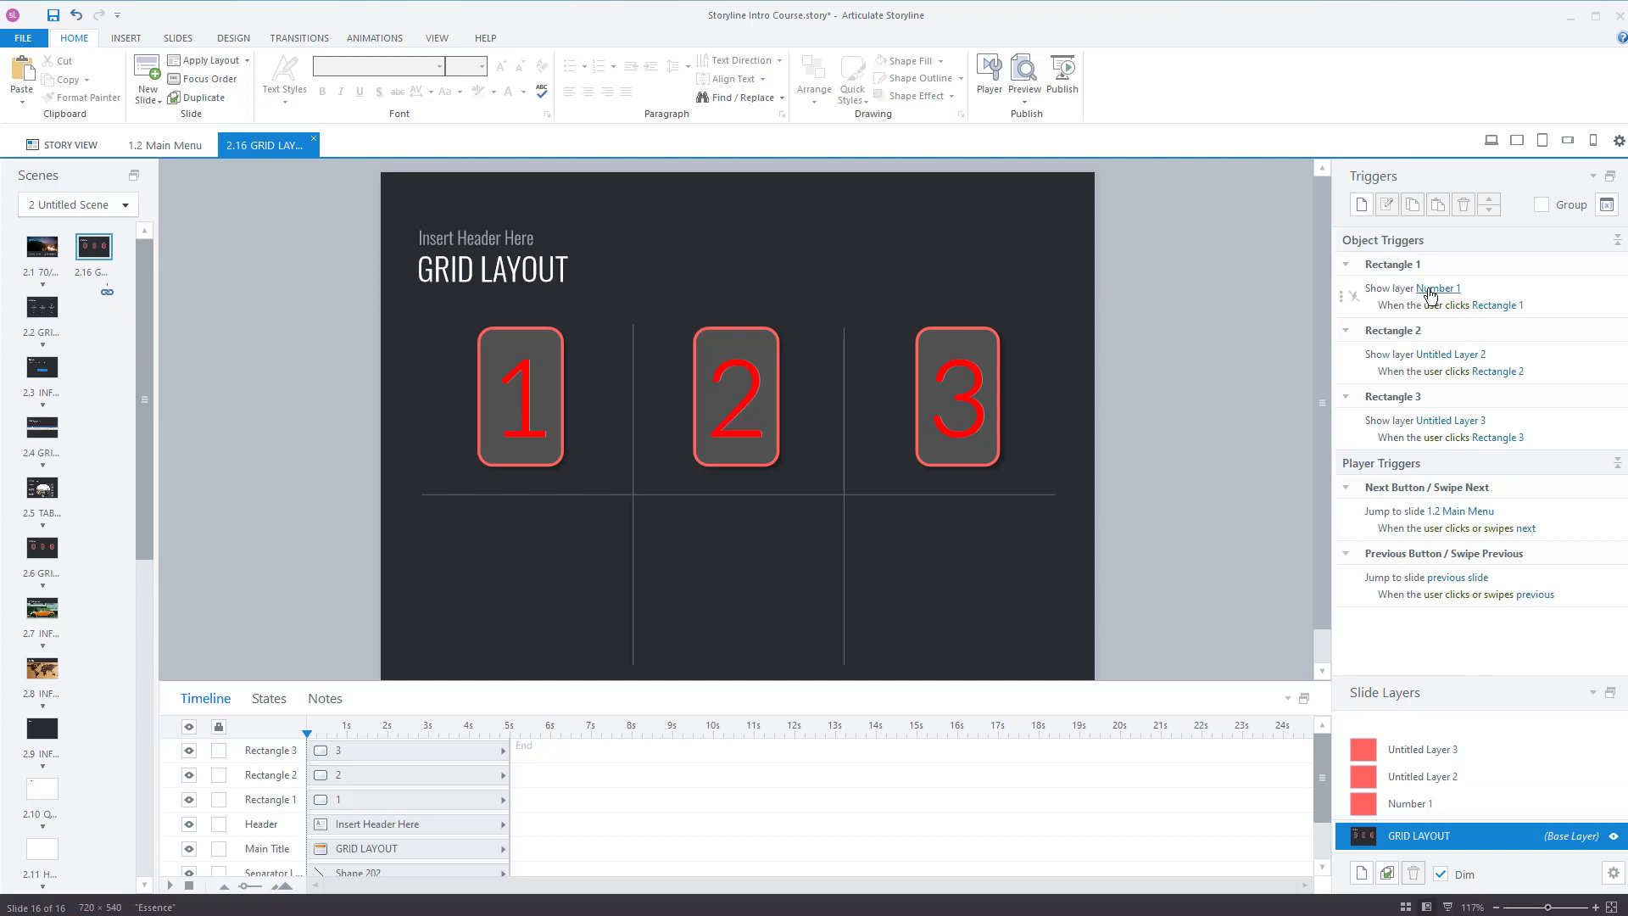
left_click(1442, 809)
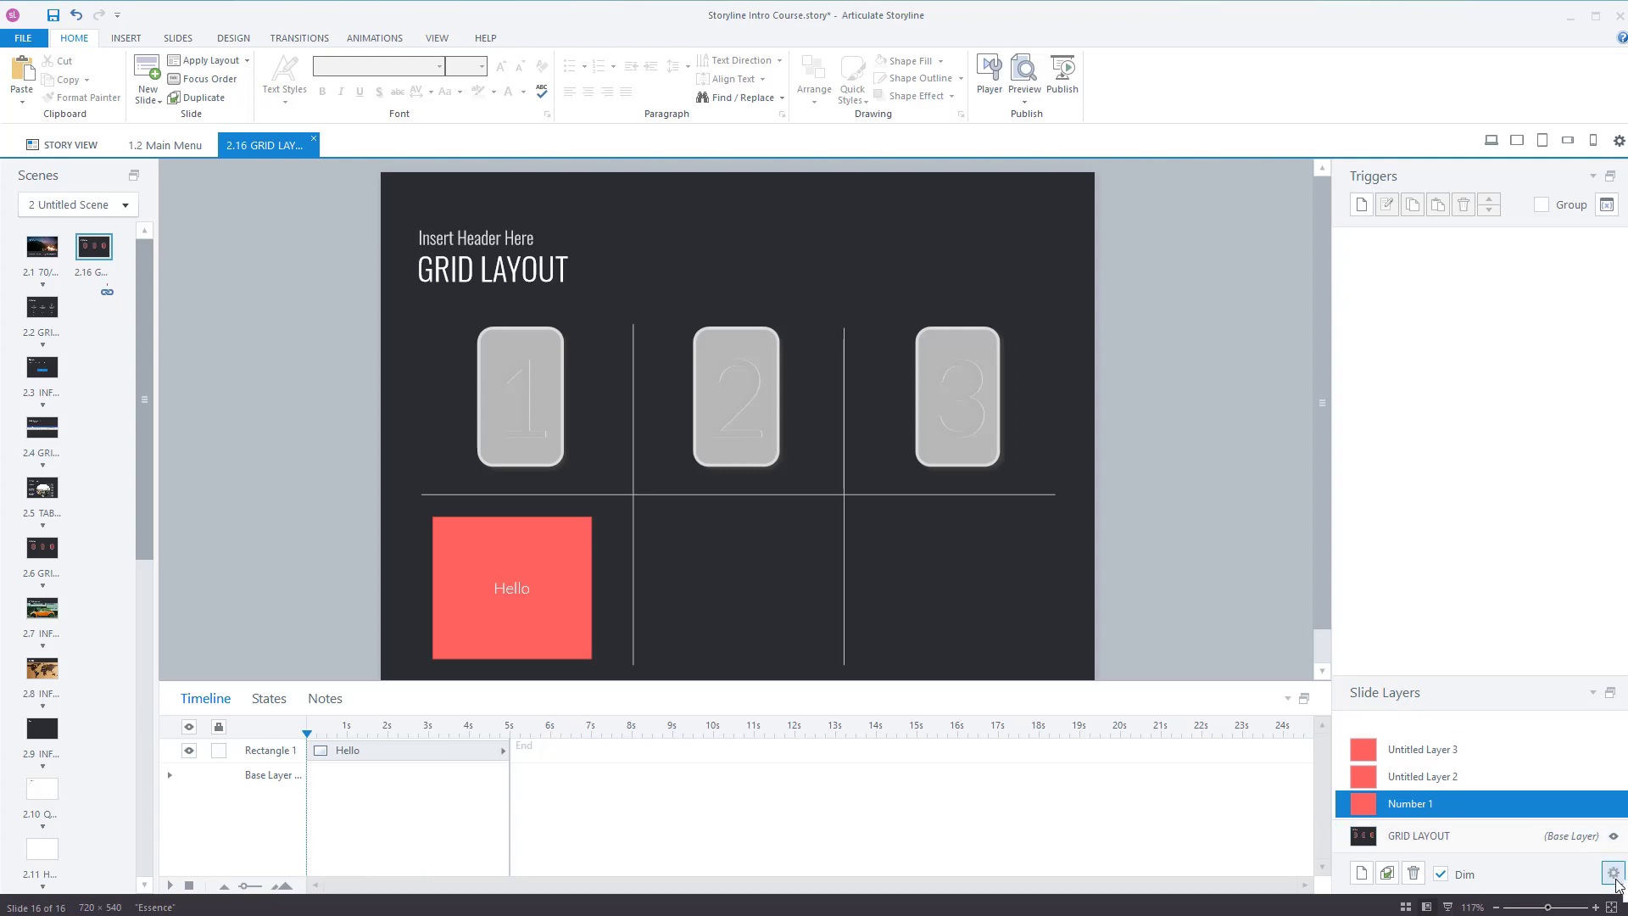
left_click(1614, 878)
left_click_drag(490, 210, 1081, 224)
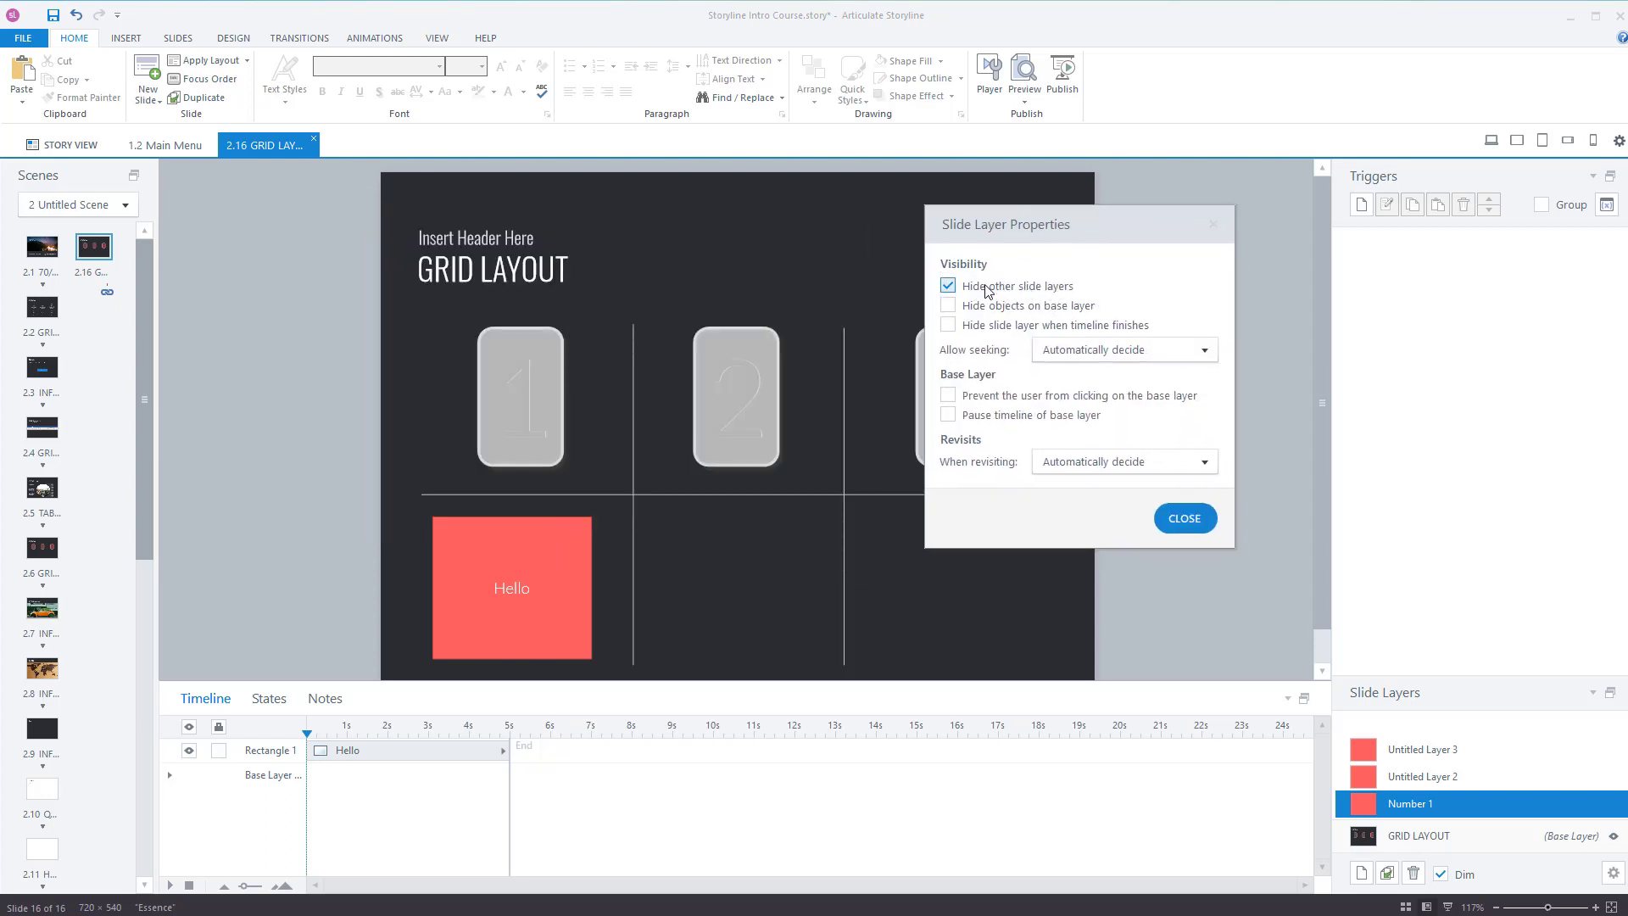
left_click(991, 327)
left_click(988, 327)
left_click(1184, 519)
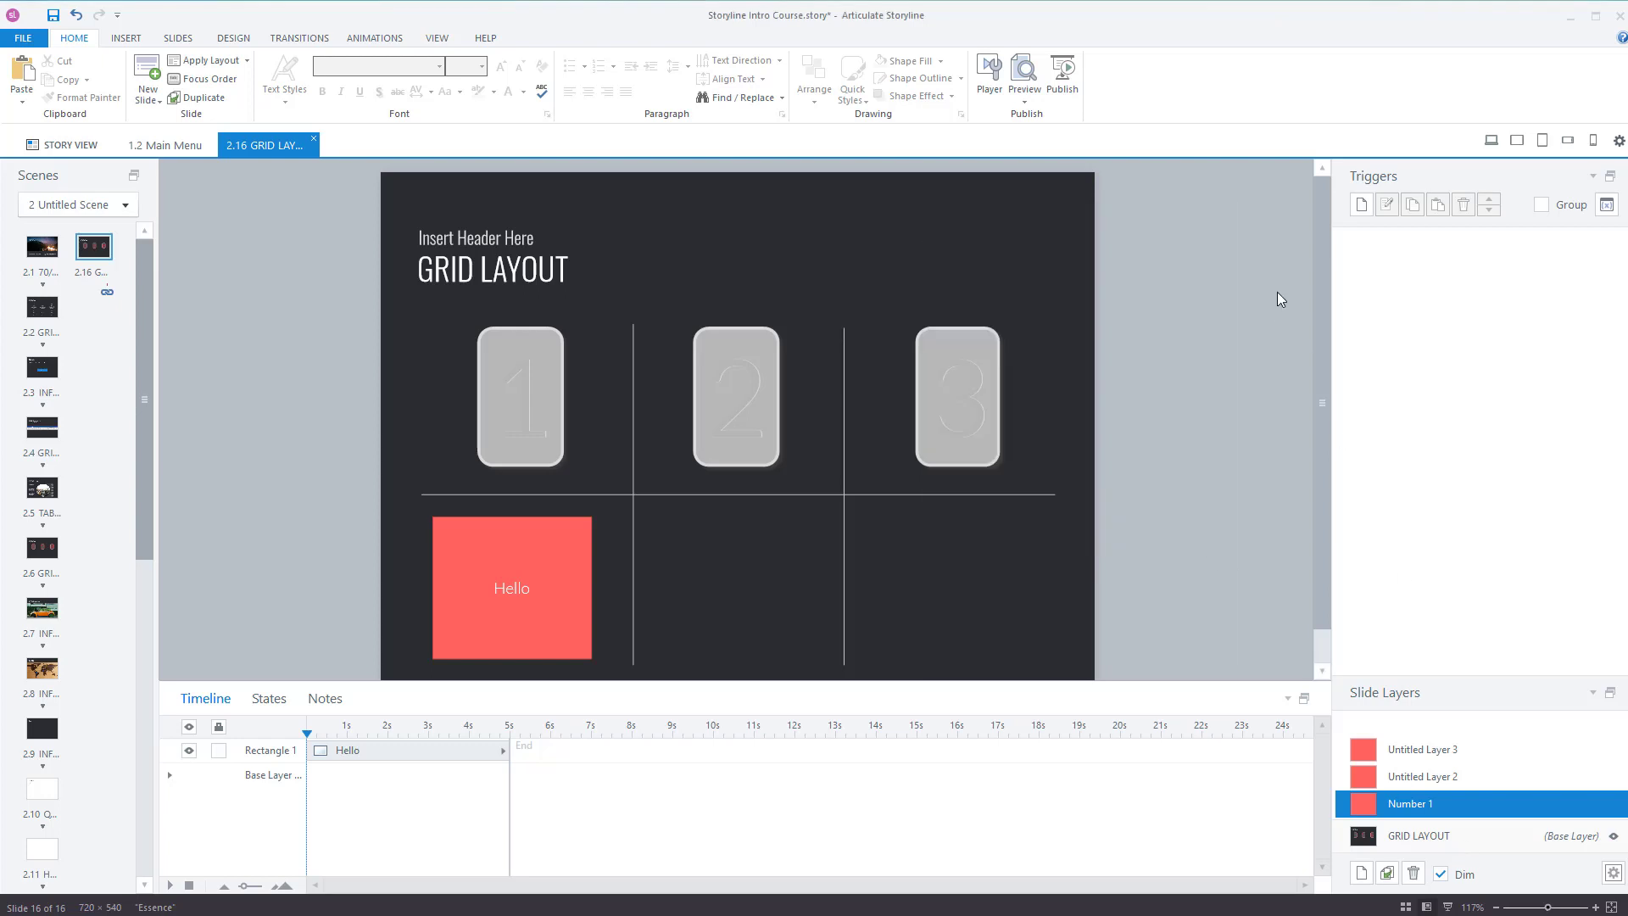
- Preview the GRID LAYOUT slide from the base layer, confirm button 1 shows the Hello layer, then close the preview
left_click(1414, 837)
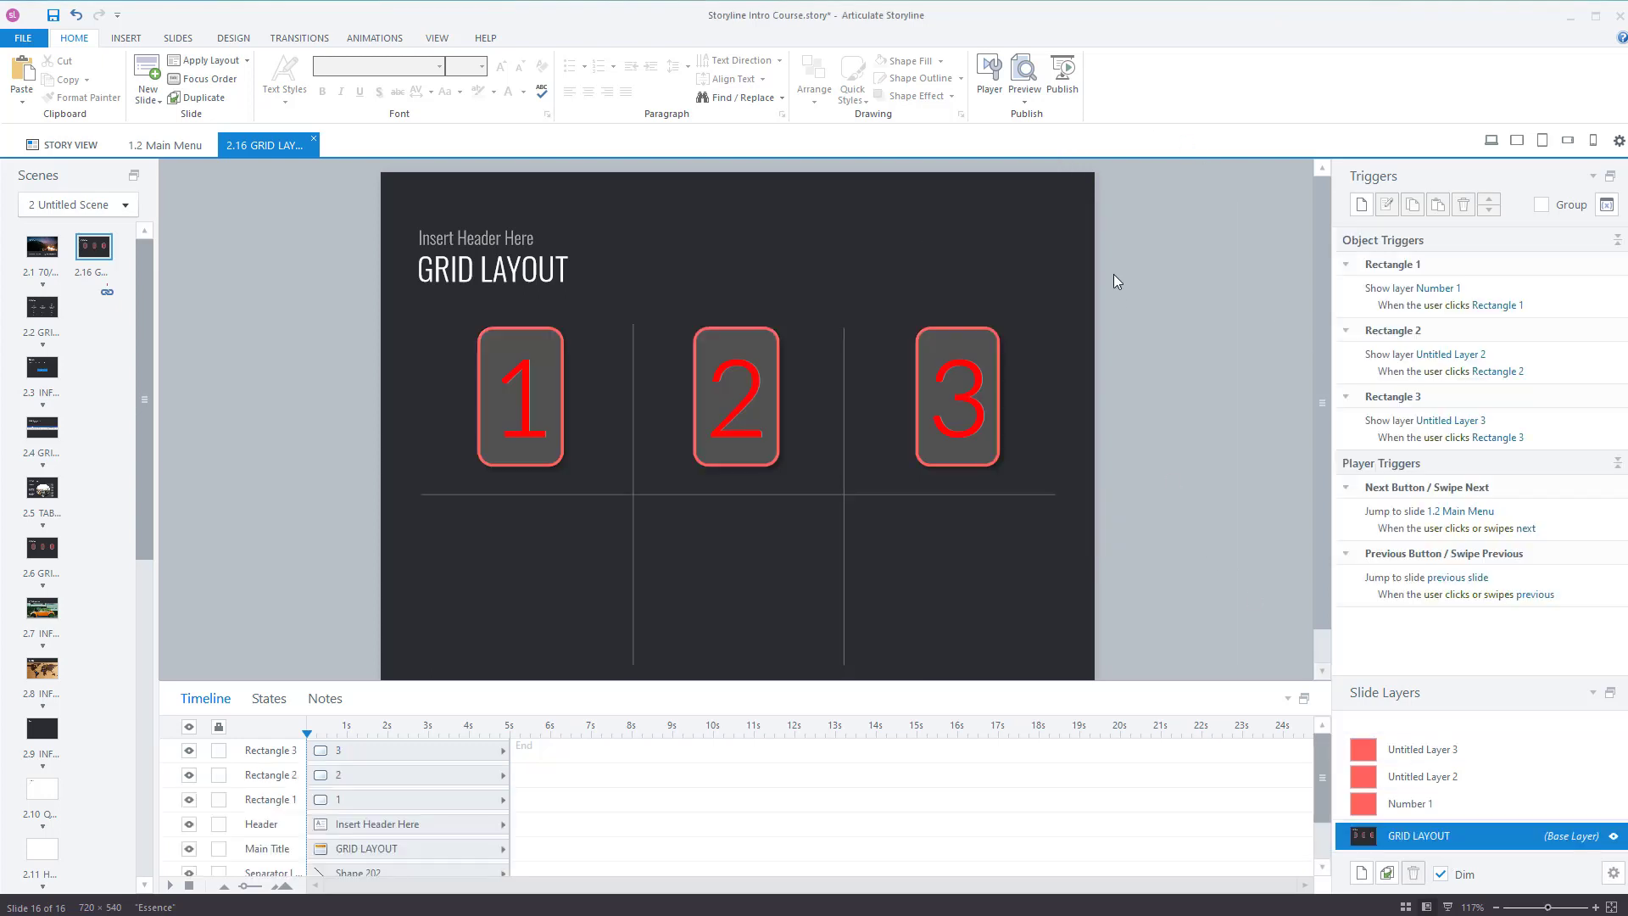
left_click(1025, 100)
left_click(1055, 123)
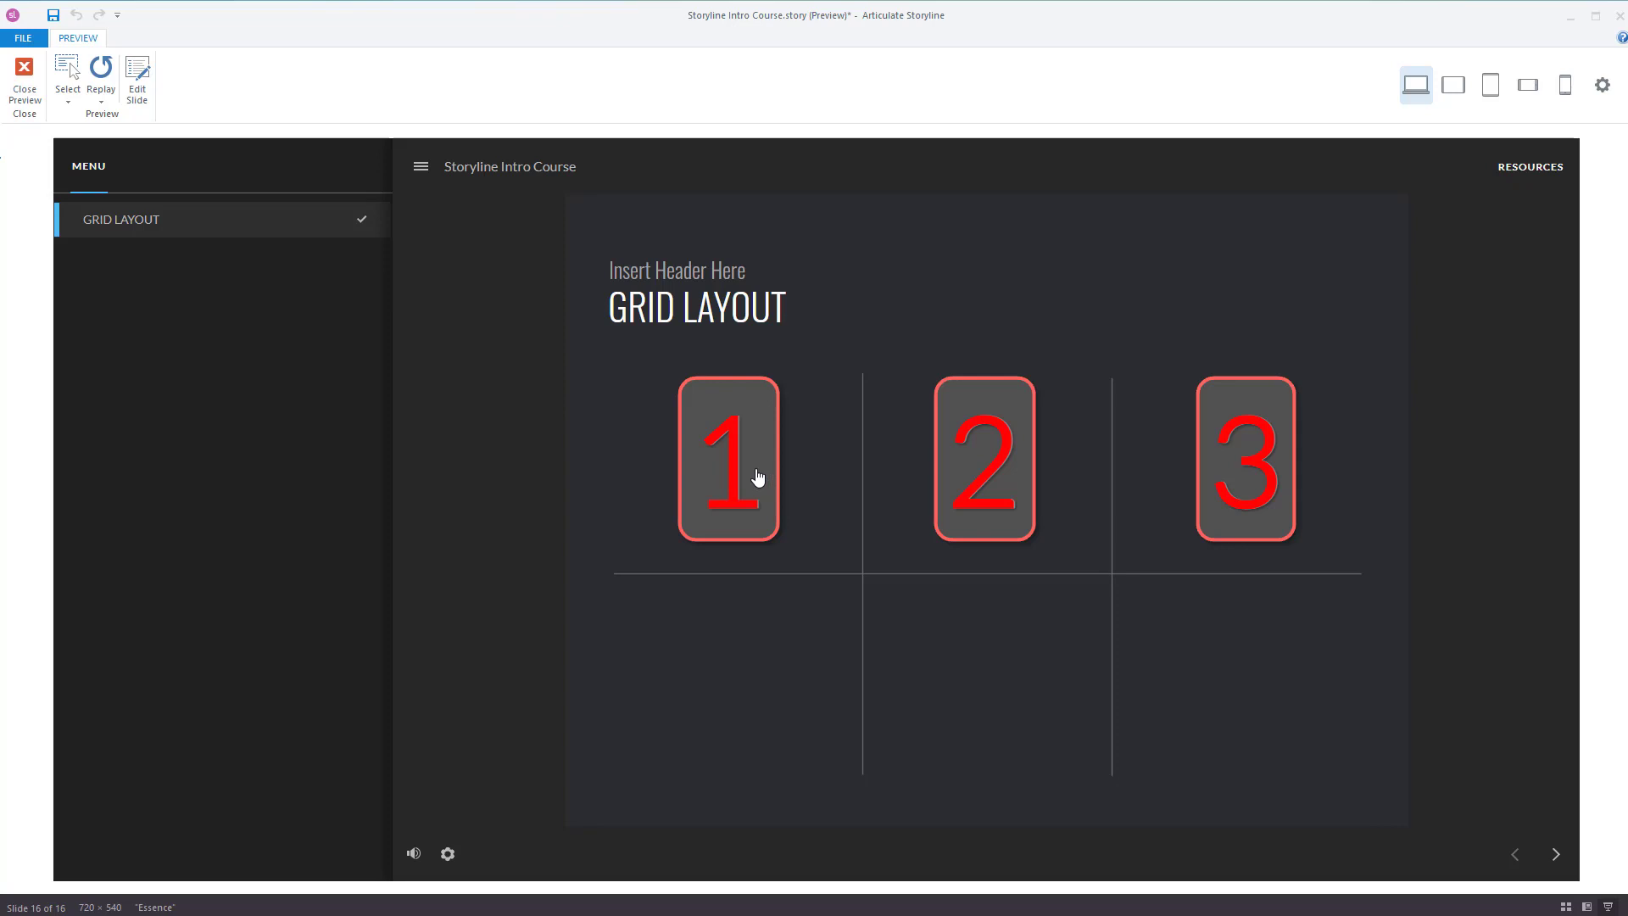
left_click(758, 477)
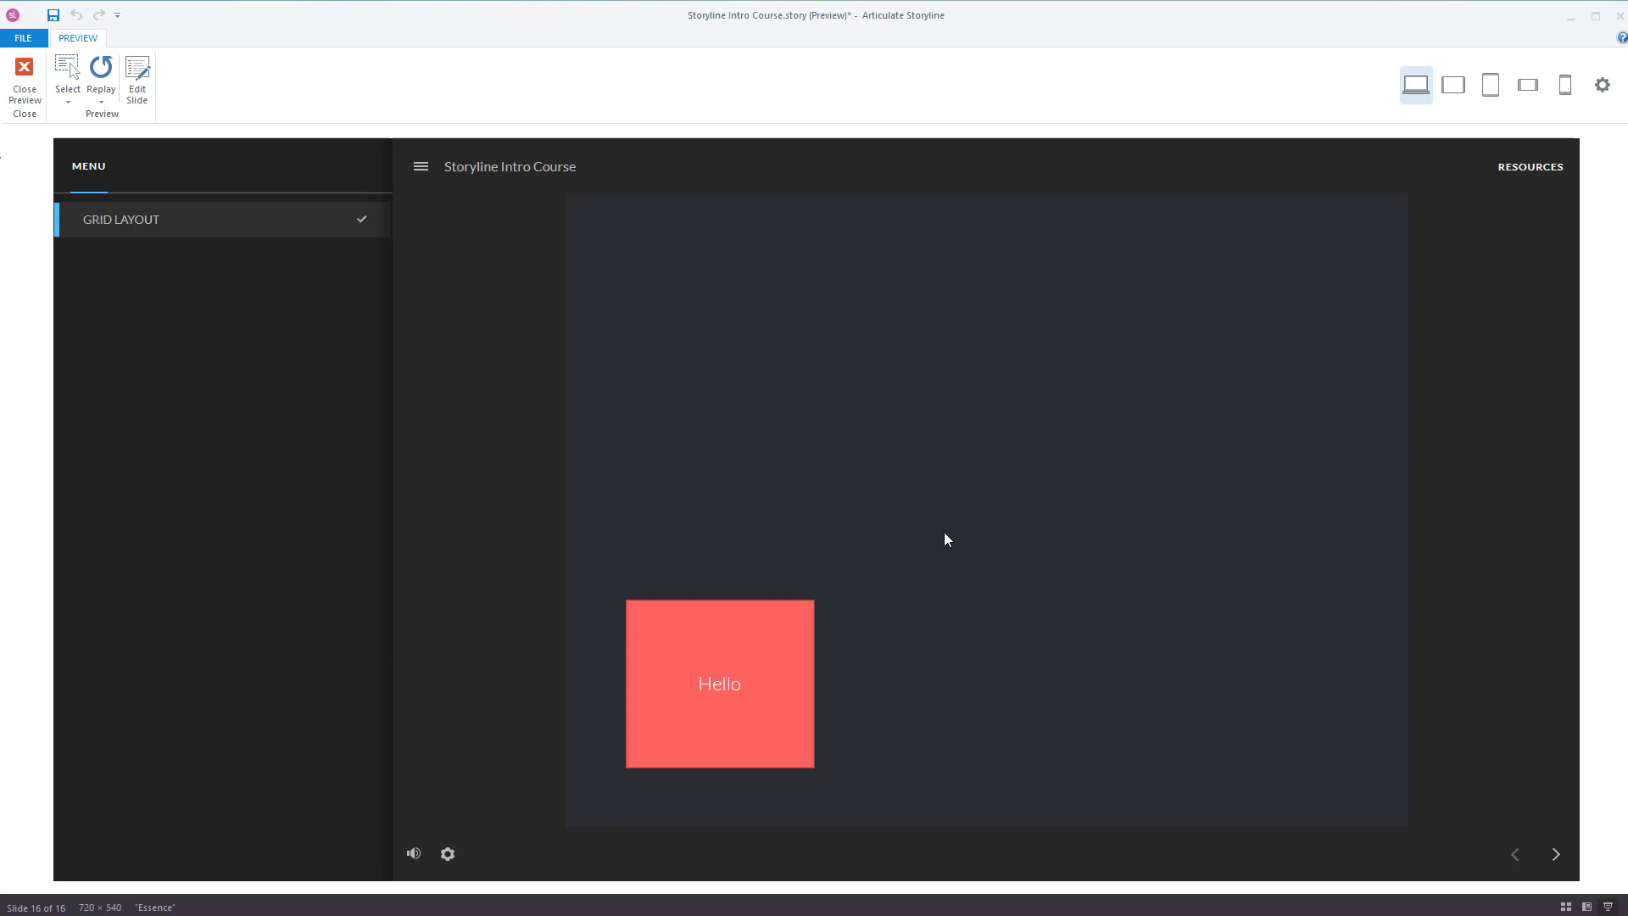
left_click(1554, 858)
left_click(816, 526)
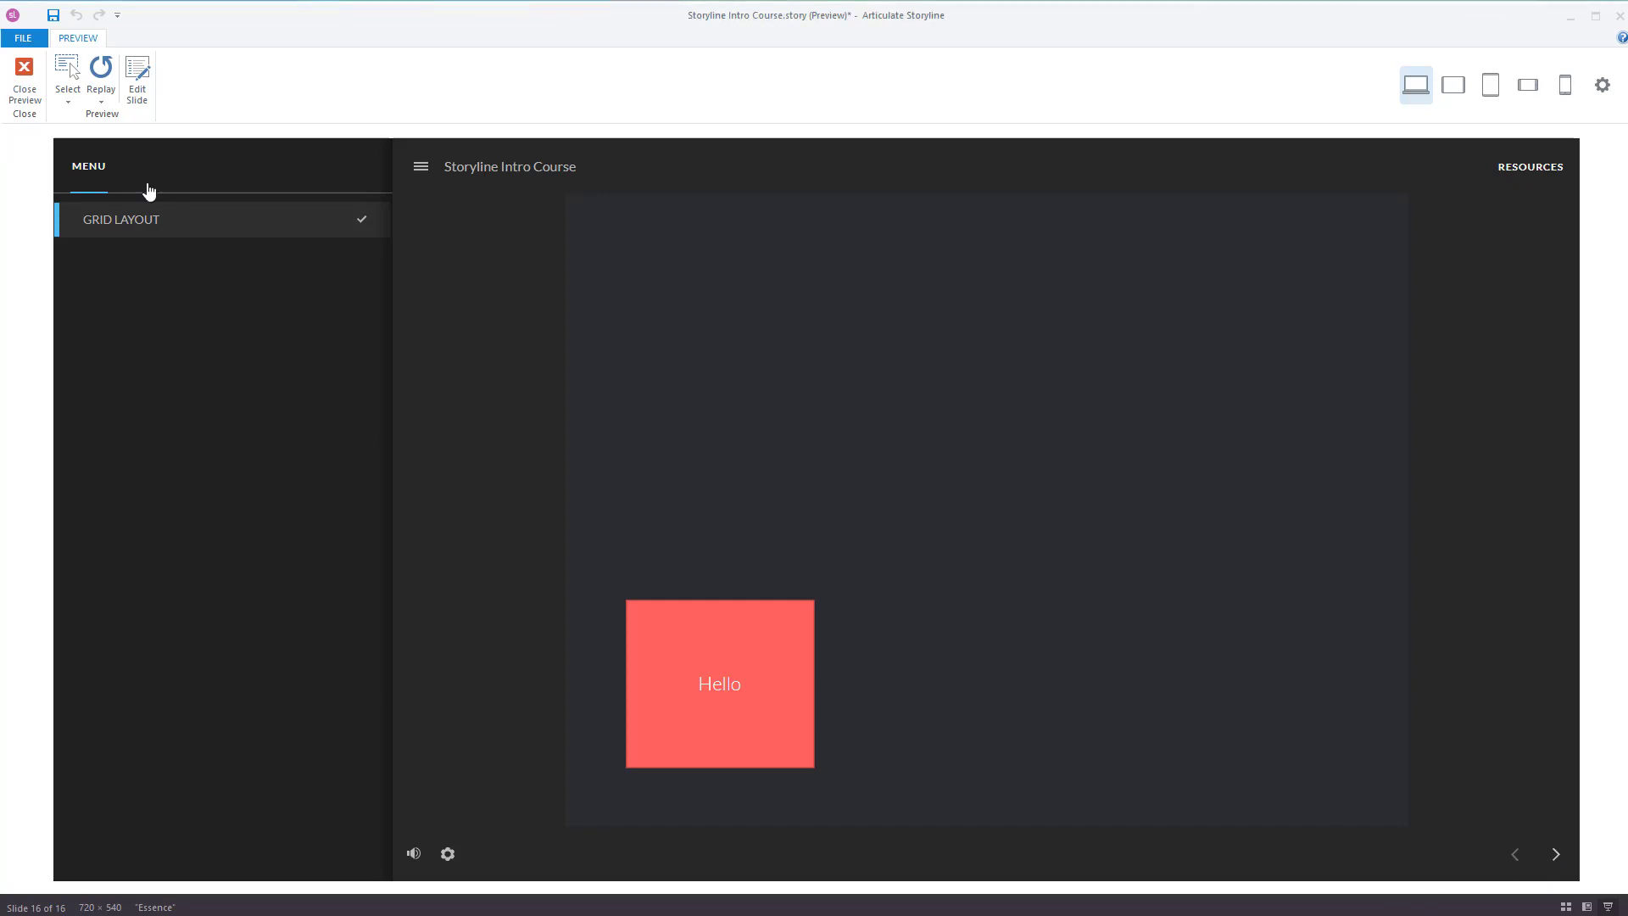
left_click(26, 92)
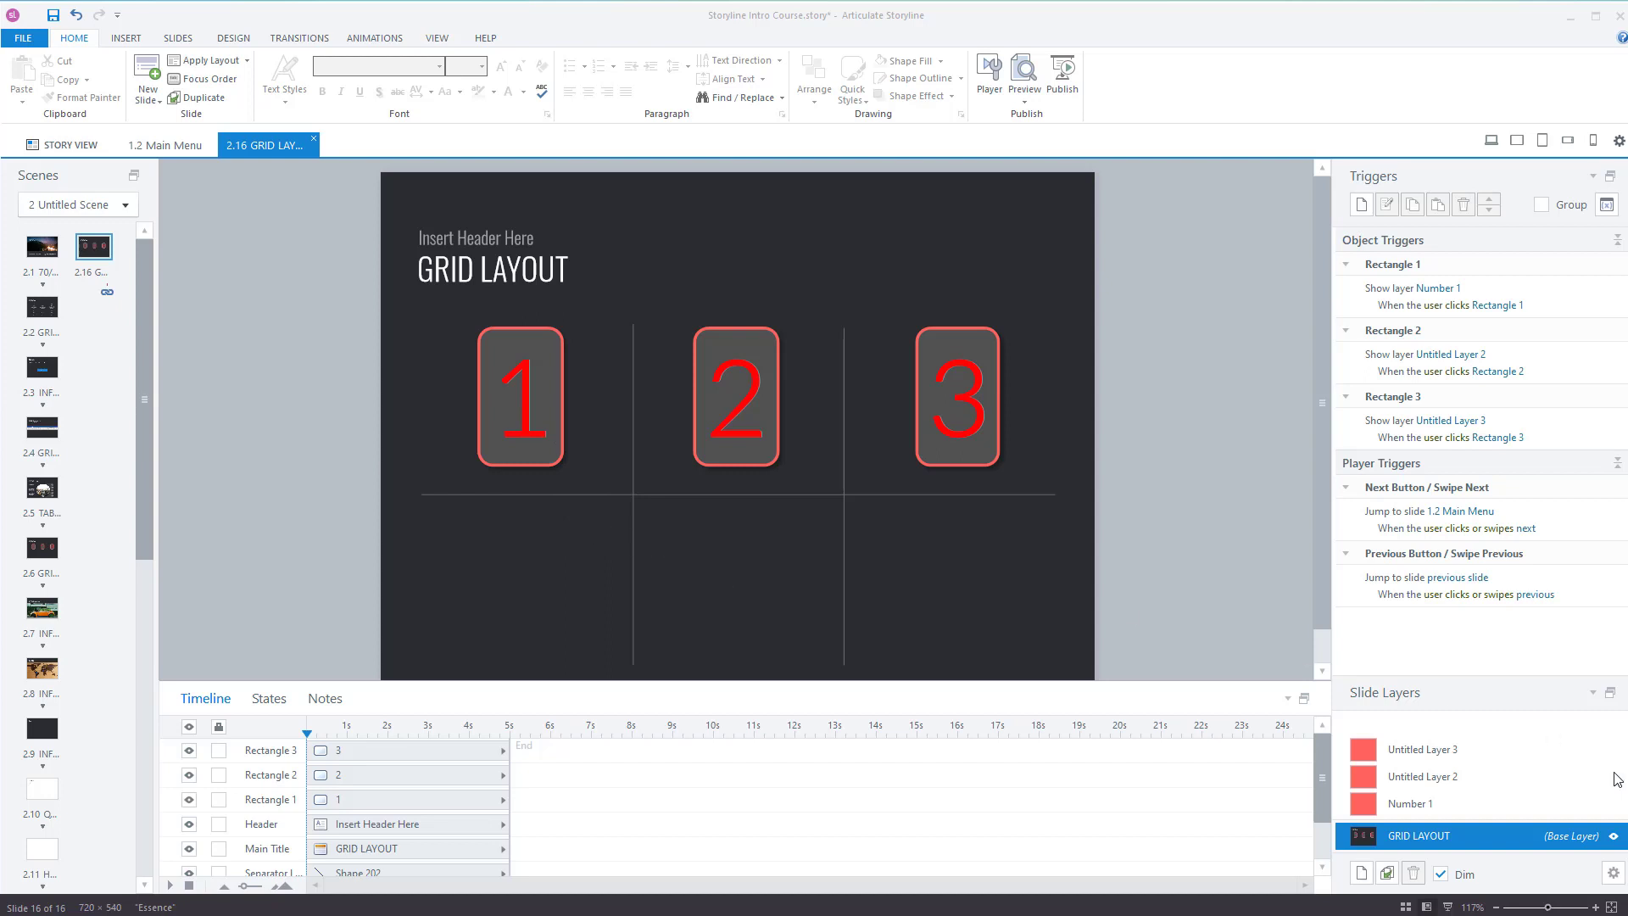
- Inspect Slide Properties and the Number 1 layer's properties, closing both dialogs
left_click(1612, 874)
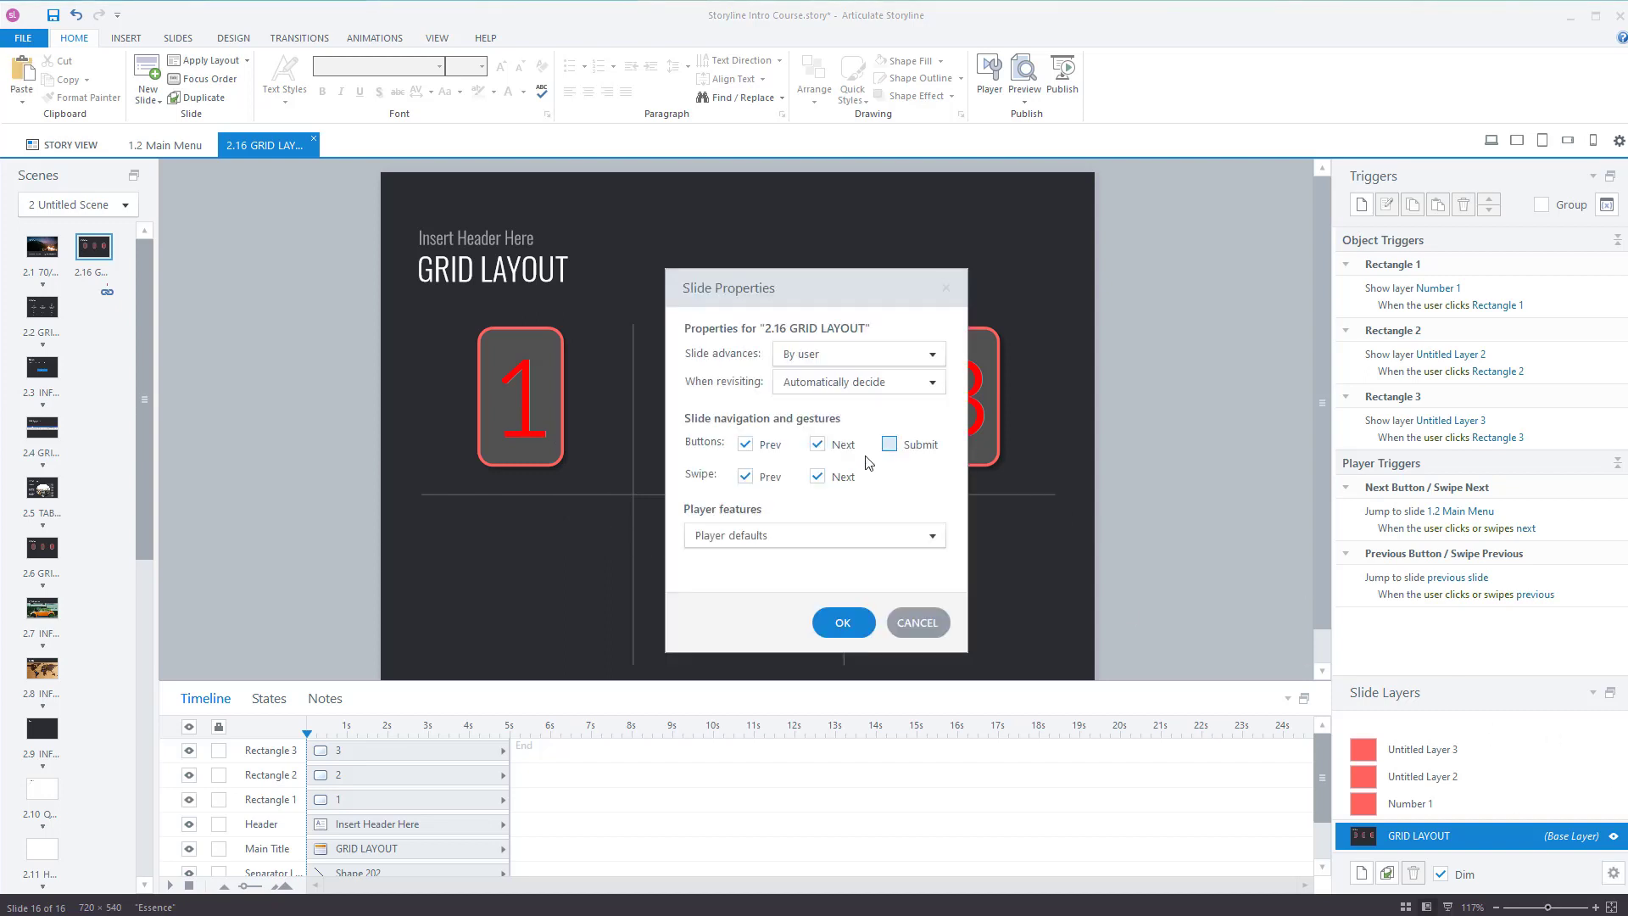
left_click(926, 625)
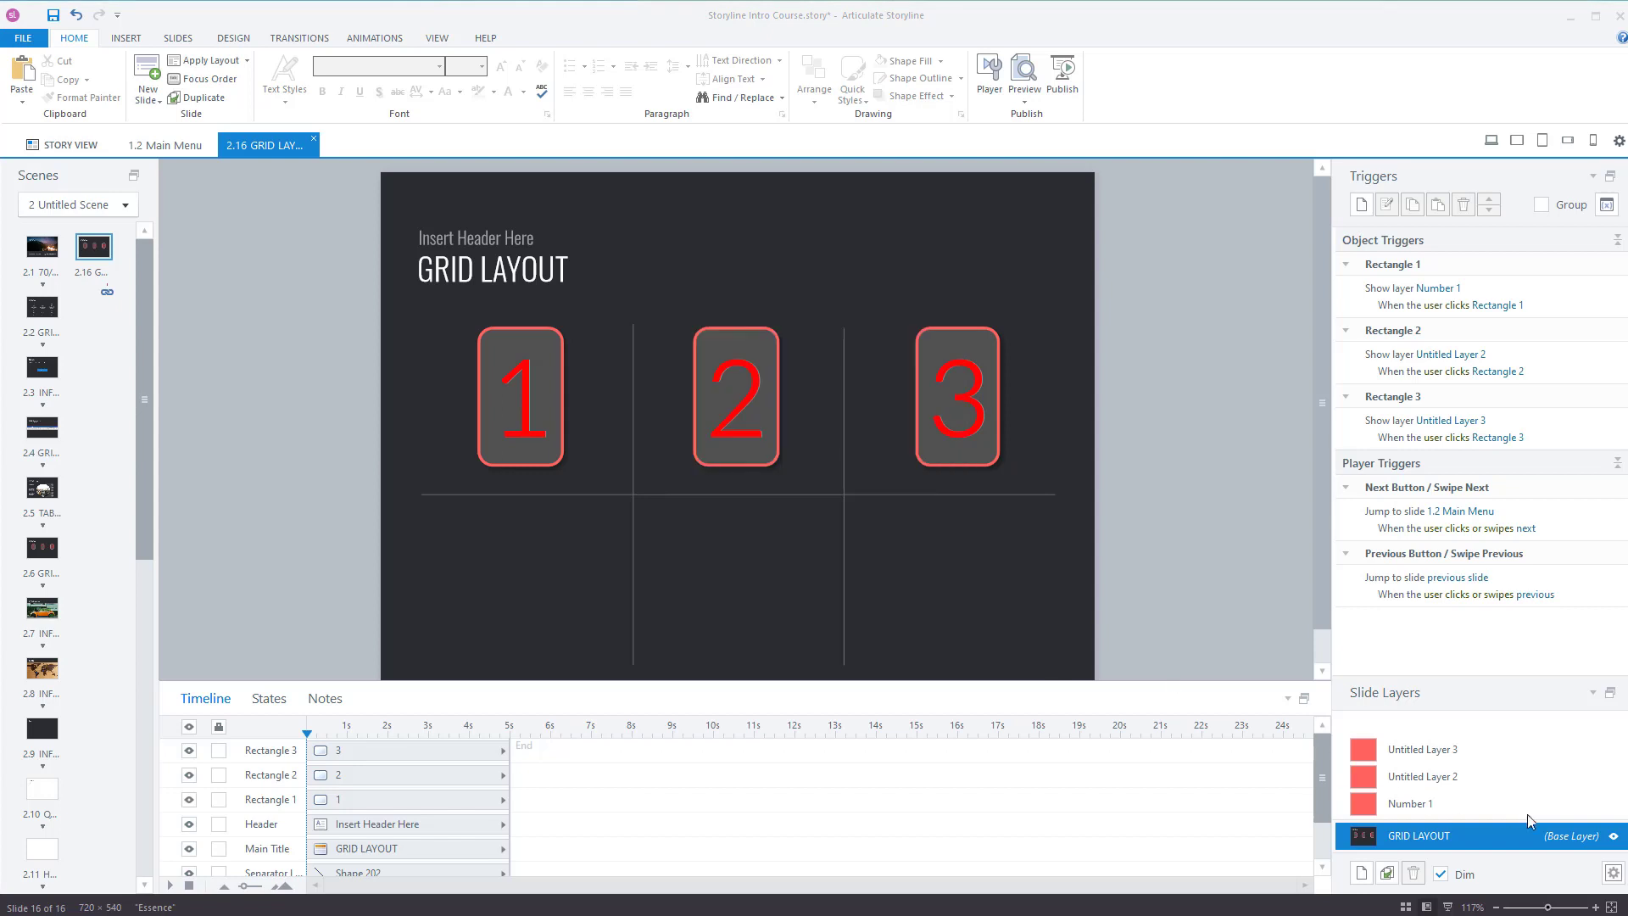
left_click(1446, 805)
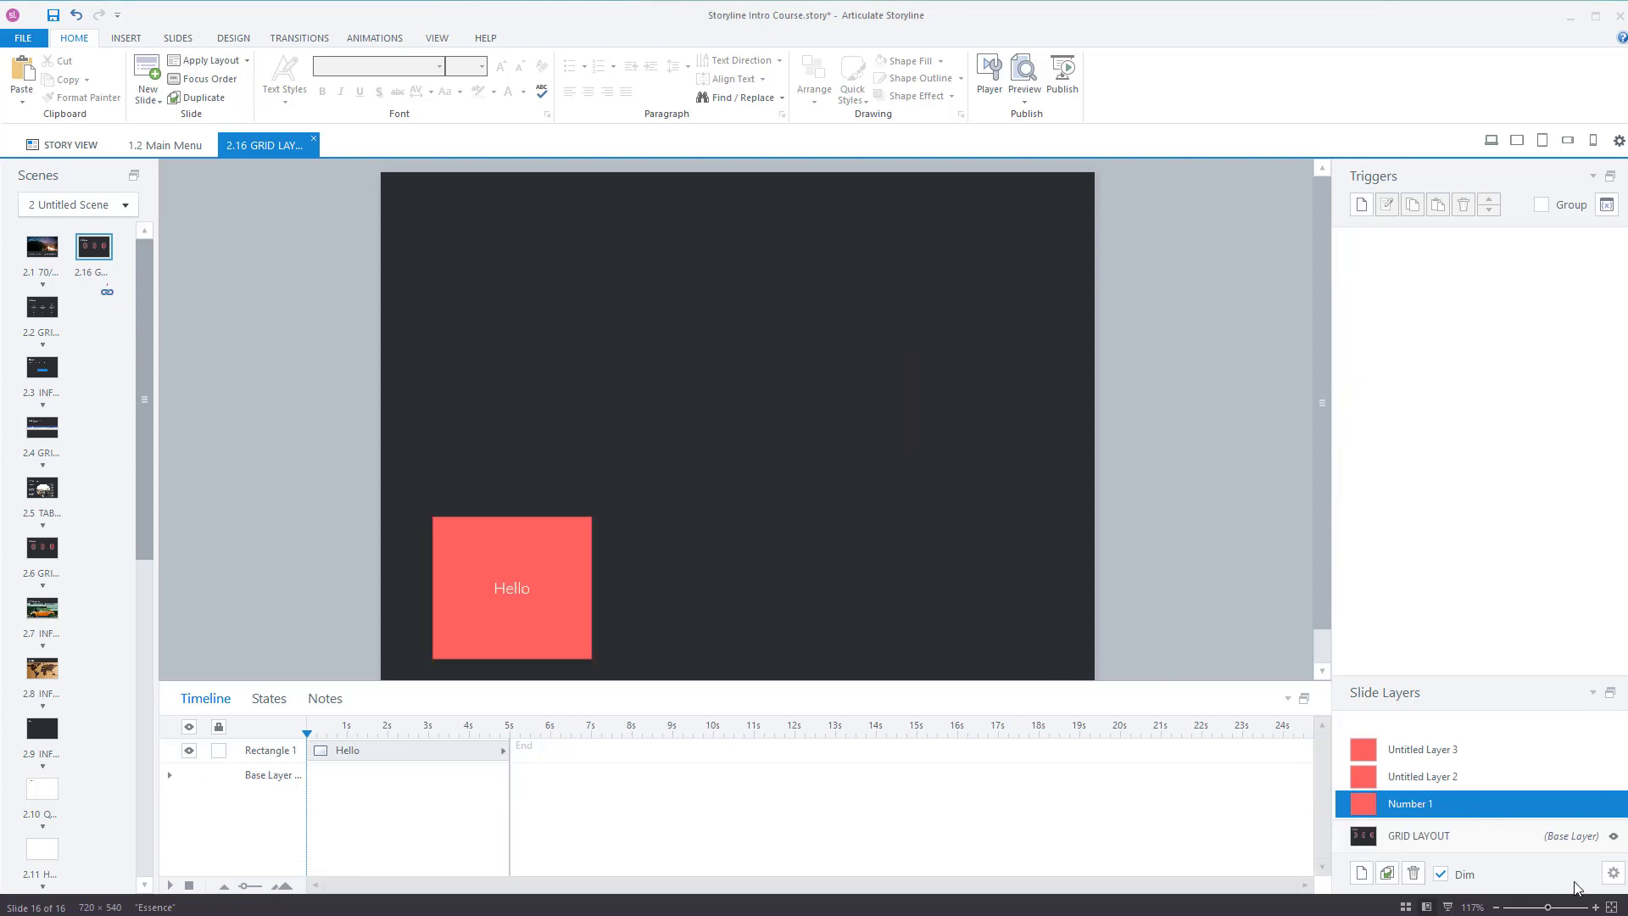
left_click(1615, 878)
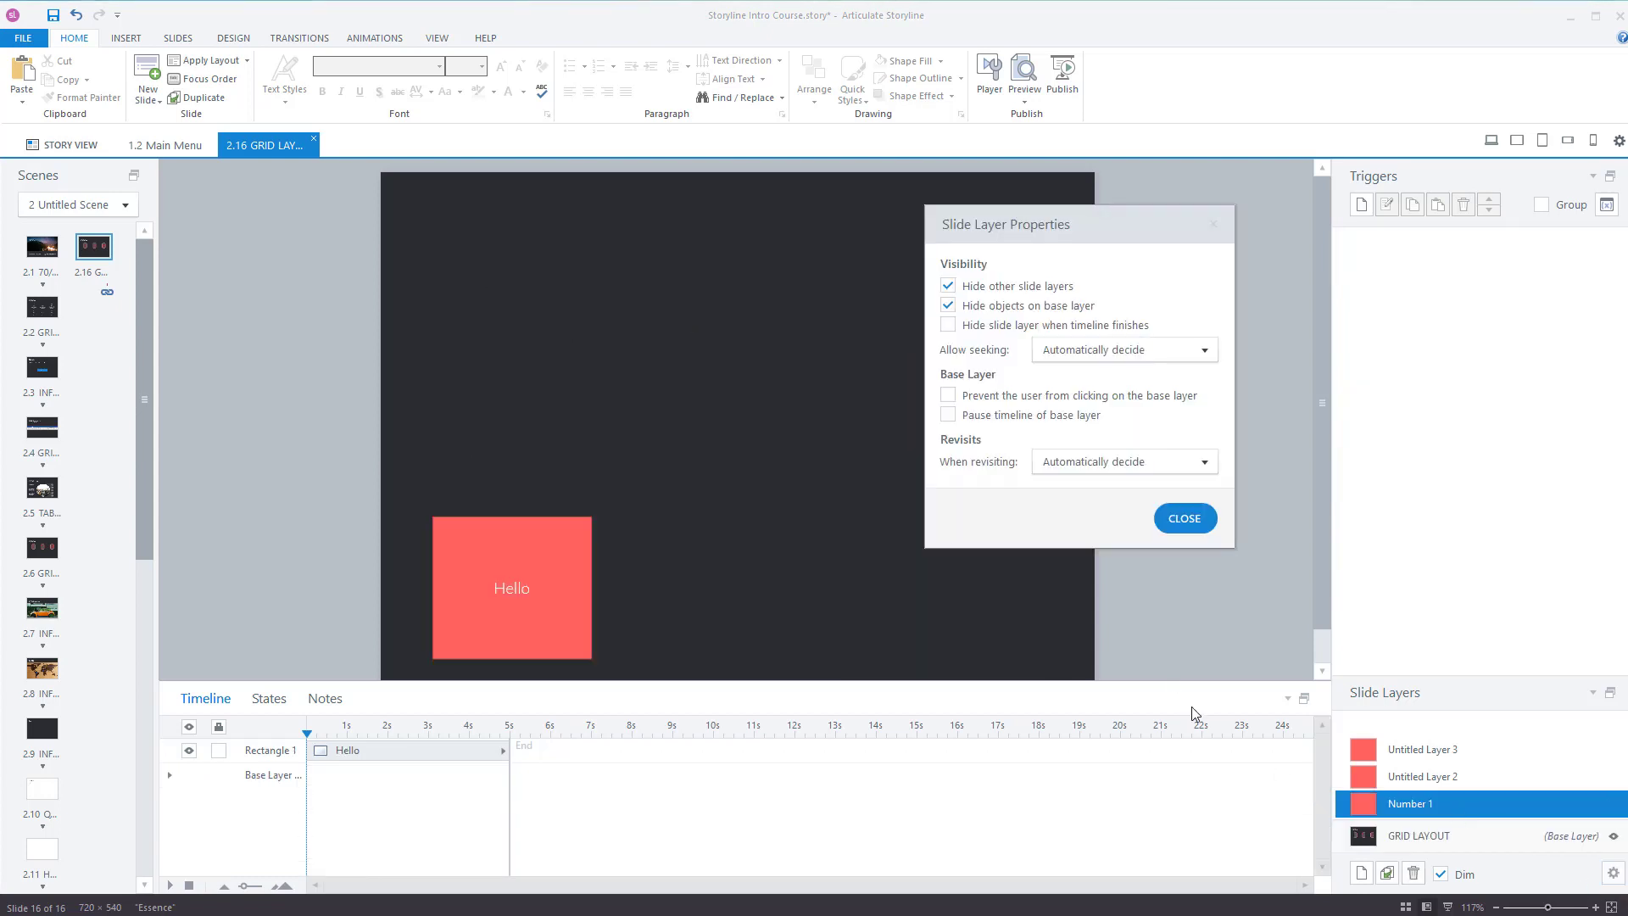
left_click(1184, 518)
- Step through the slide layers from the base layer to Untitled Layer 2 with its red box
left_click(1416, 835)
left_click(1430, 813)
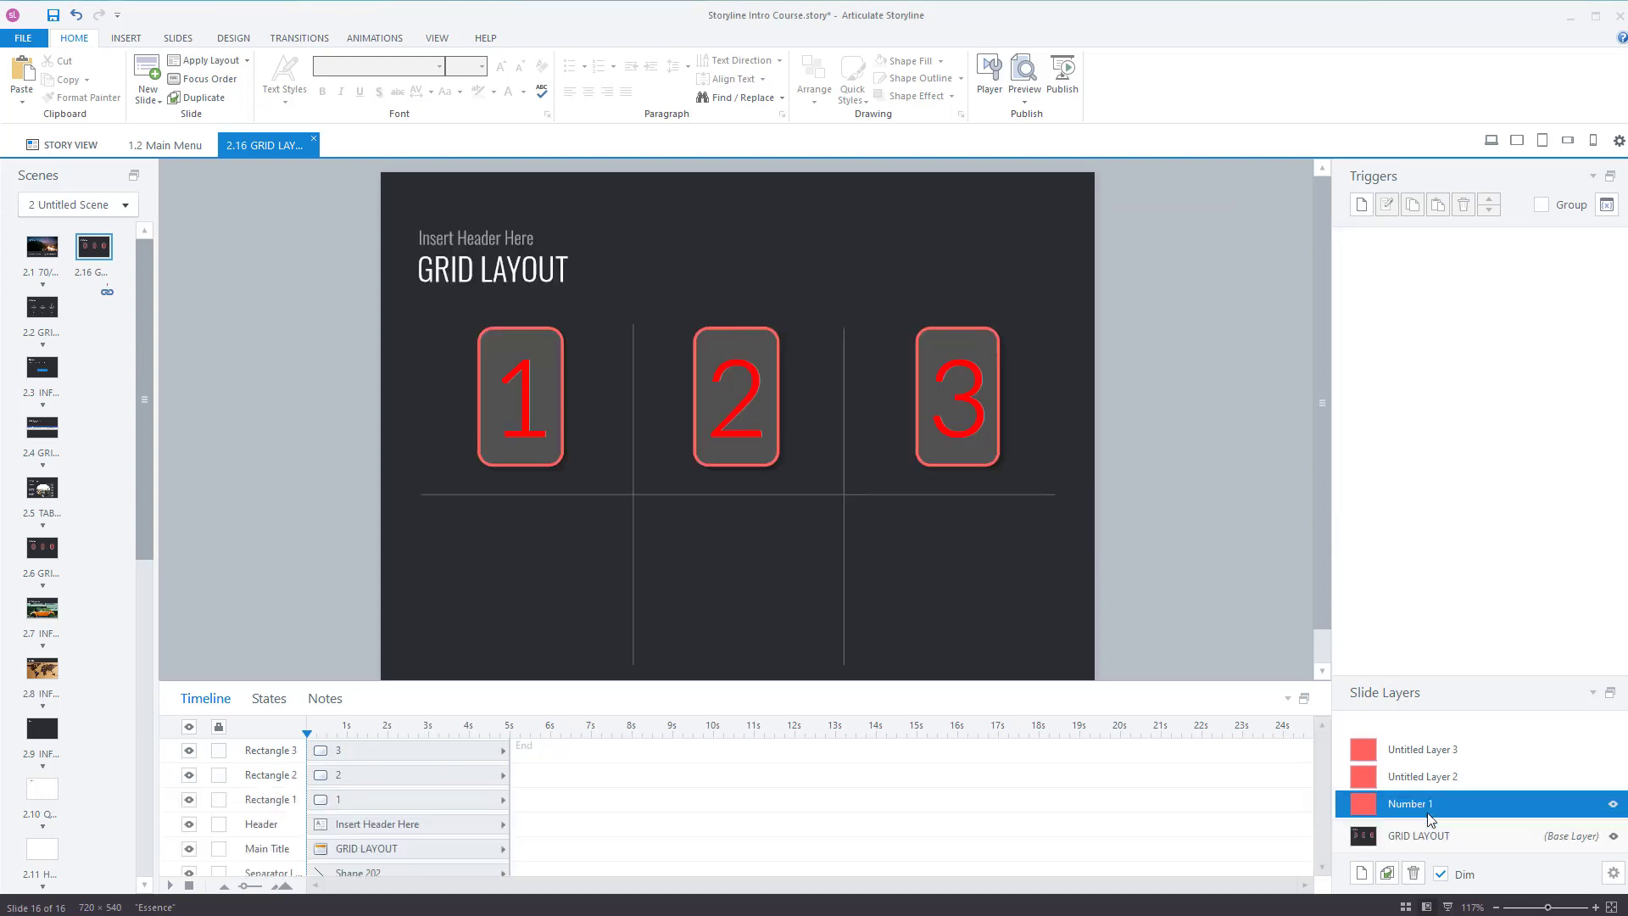
left_click(1432, 776)
left_click(1435, 749)
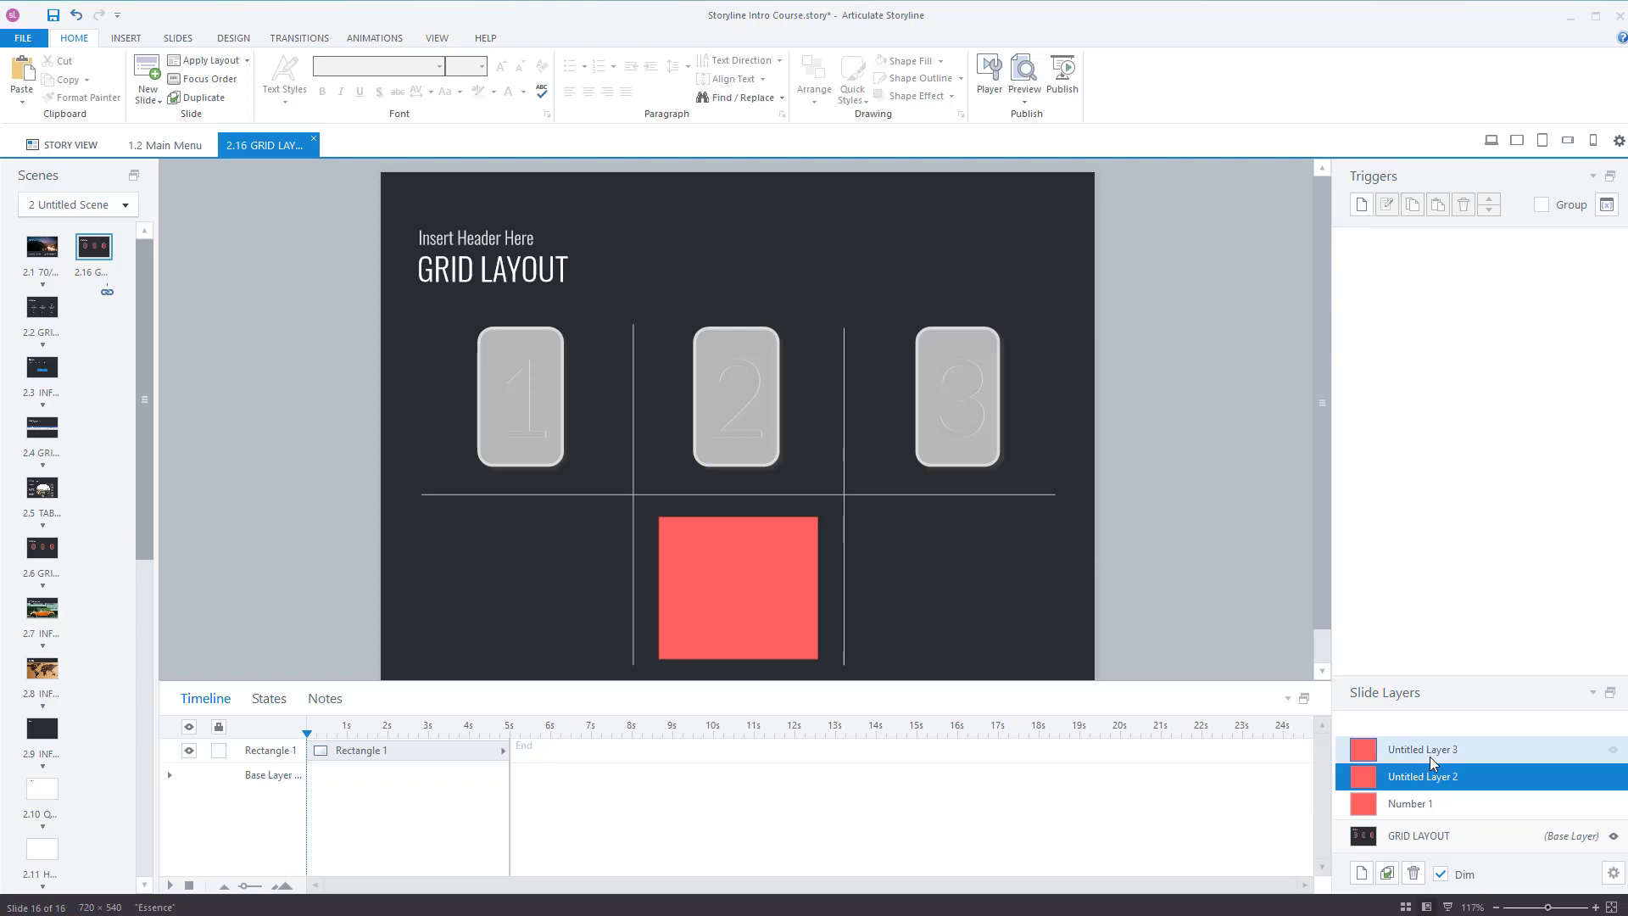